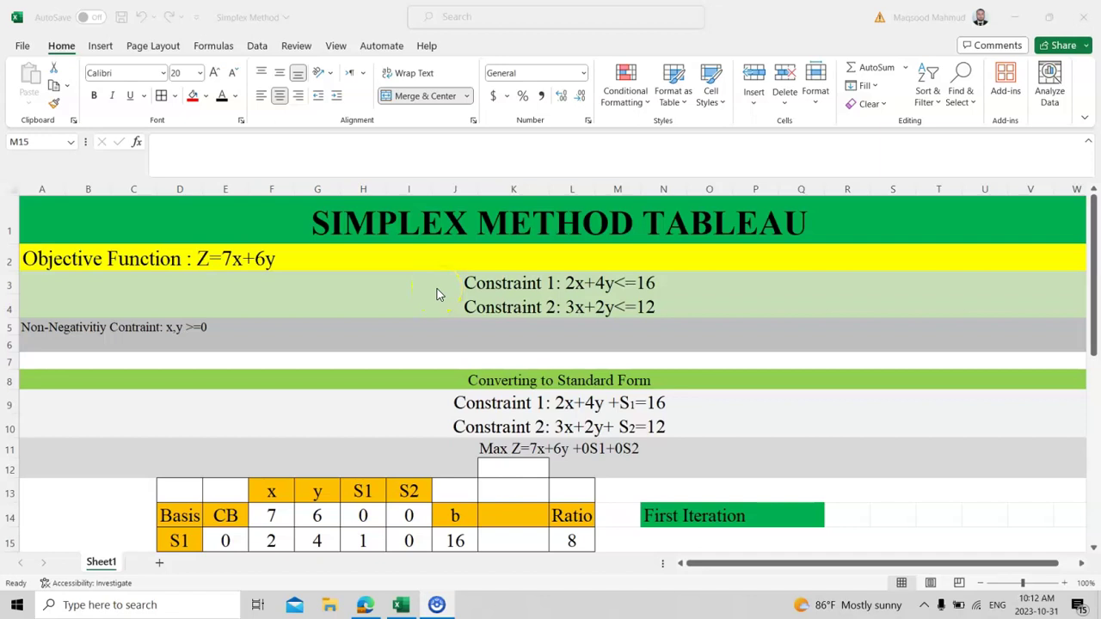
# Append MAX to the objective function text in row 2.
pyautogui.click(274, 259)
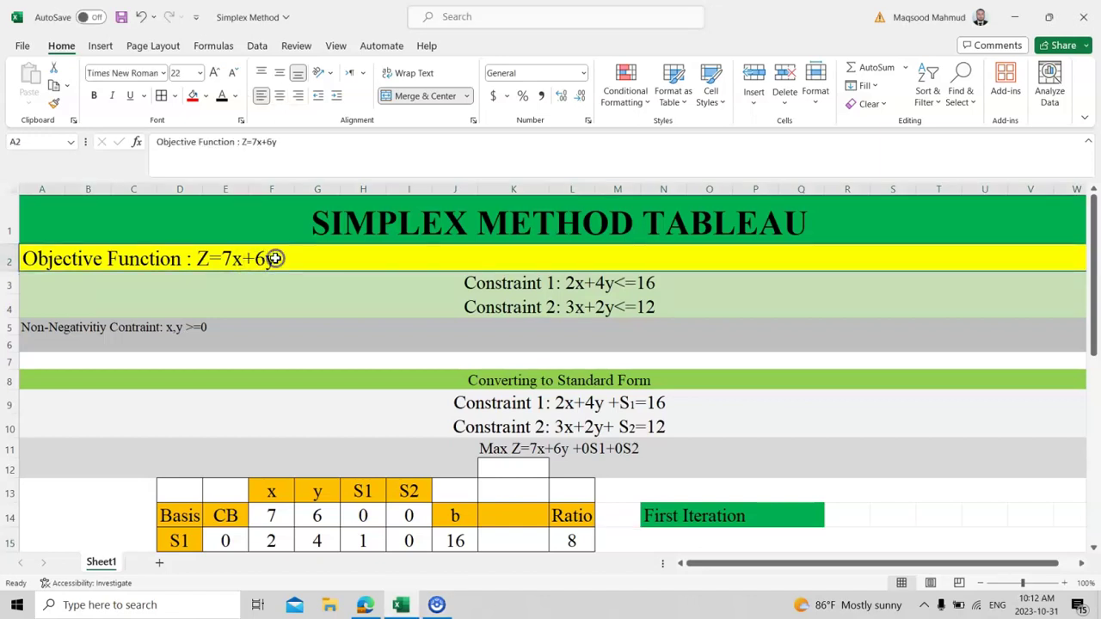
pyautogui.doubleClick(289, 258)
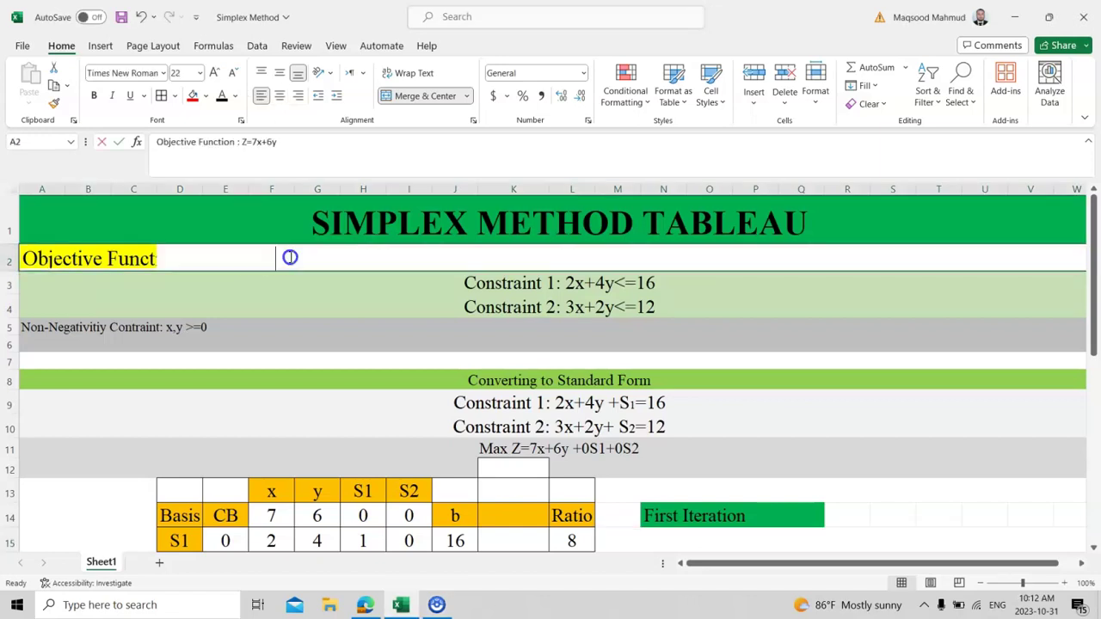
pyautogui.write('MAX')
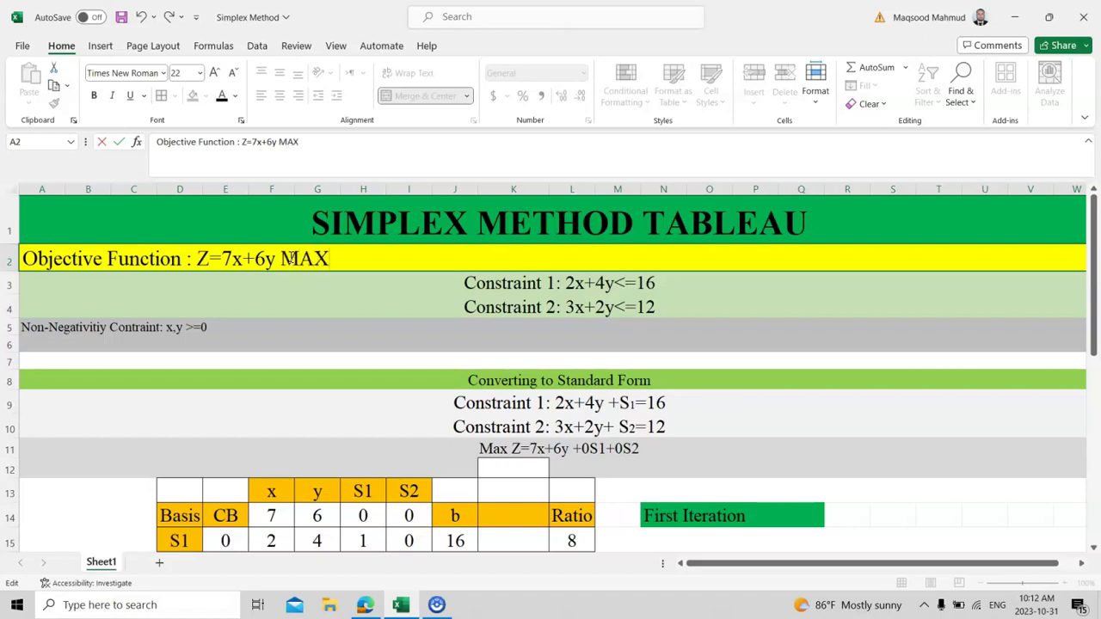
pyautogui.click(307, 296)
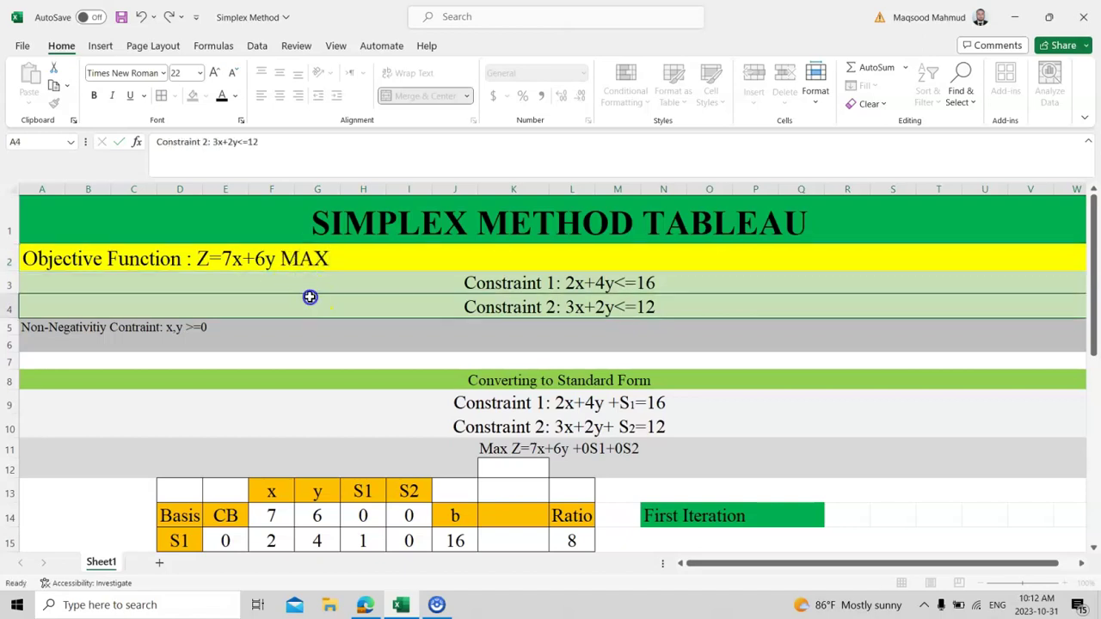
# Review the two original constraints and the non-negativity constraint, and compare constraint 1 with its standard form.
pyautogui.click(452, 277)
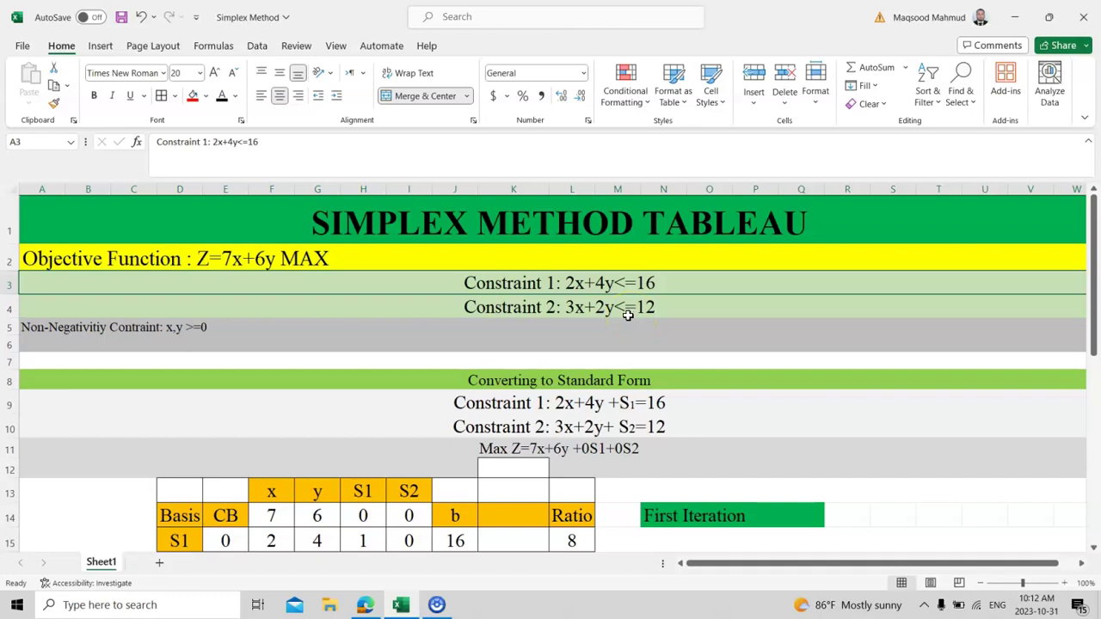
pyautogui.click(221, 326)
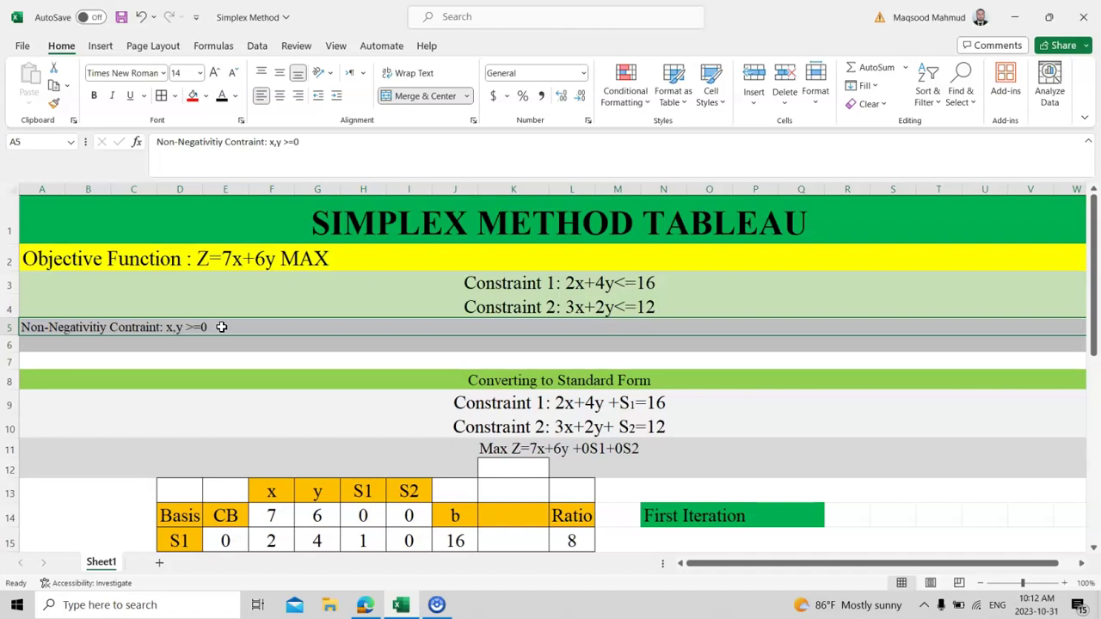
pyautogui.click(394, 357)
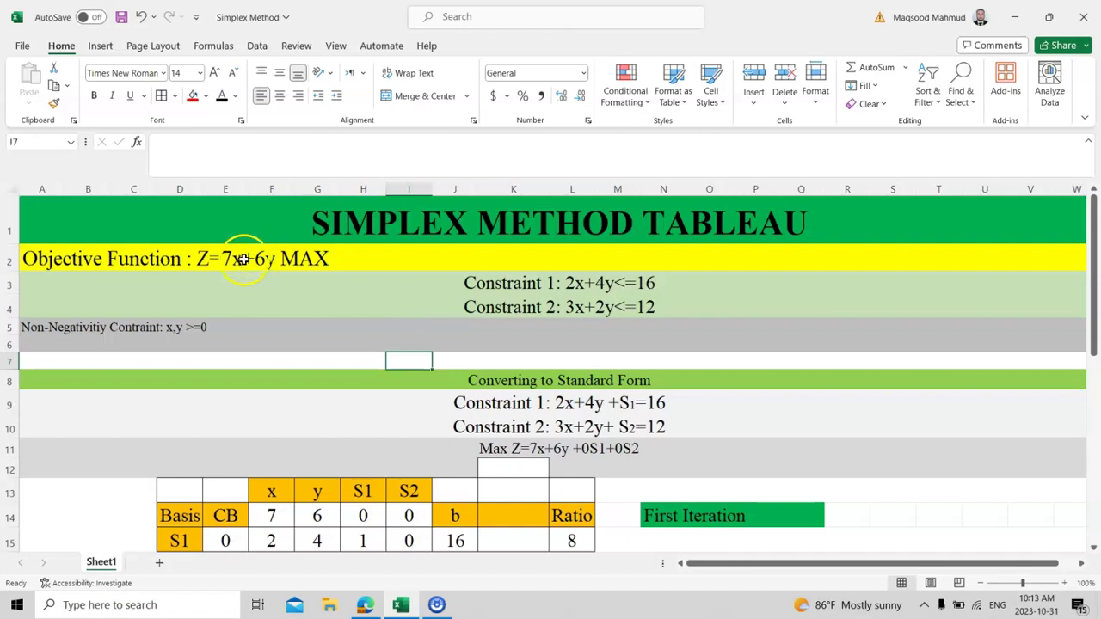
pyautogui.click(515, 405)
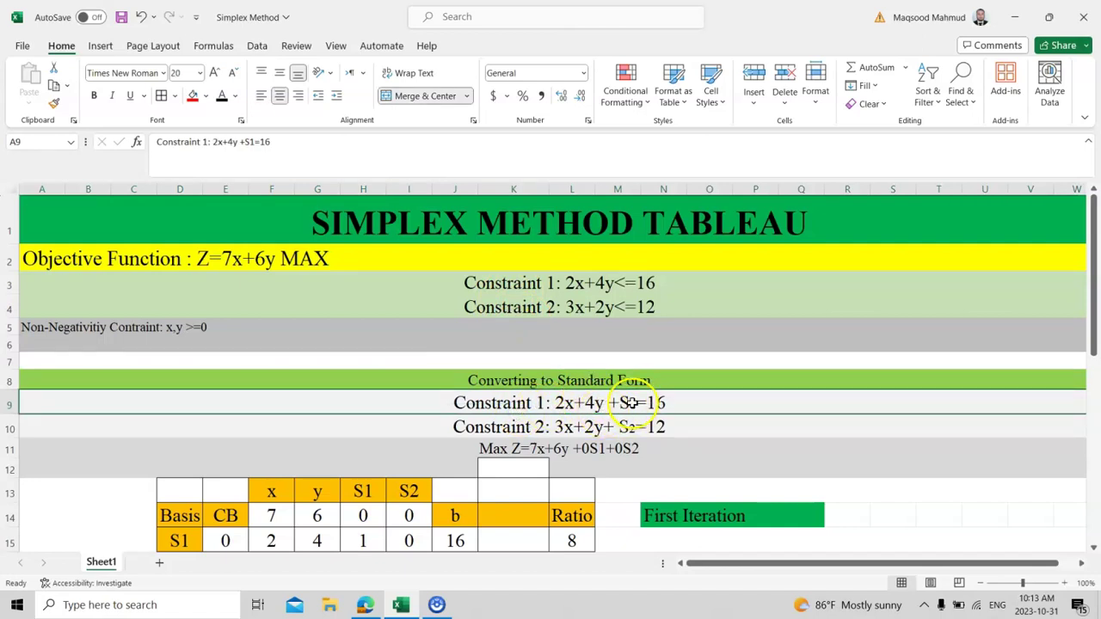
pyautogui.click(619, 283)
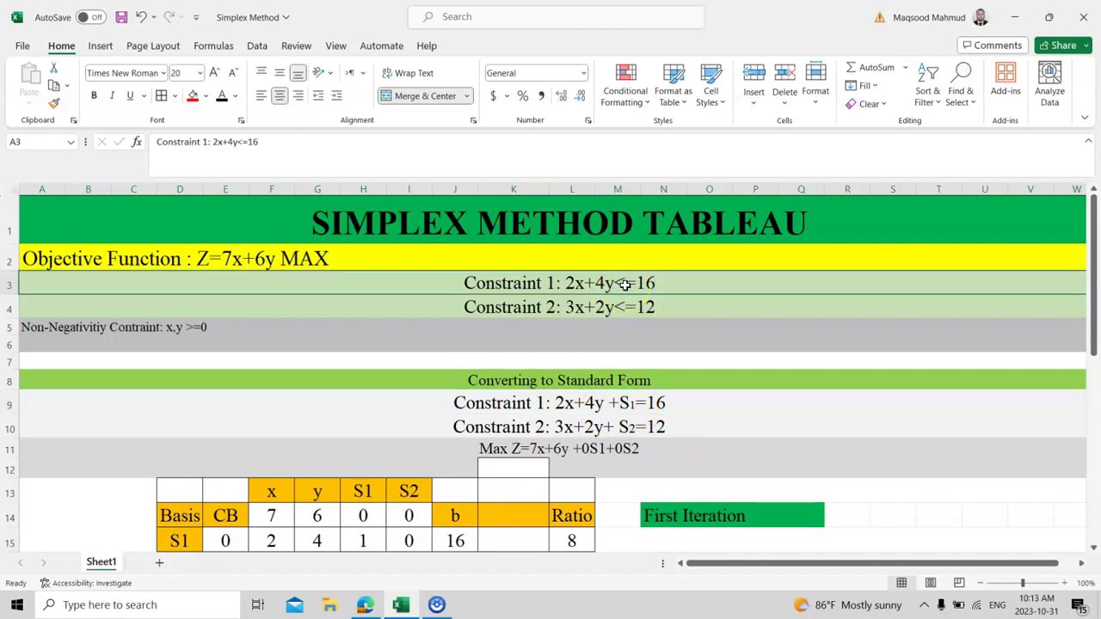
pyautogui.click(624, 404)
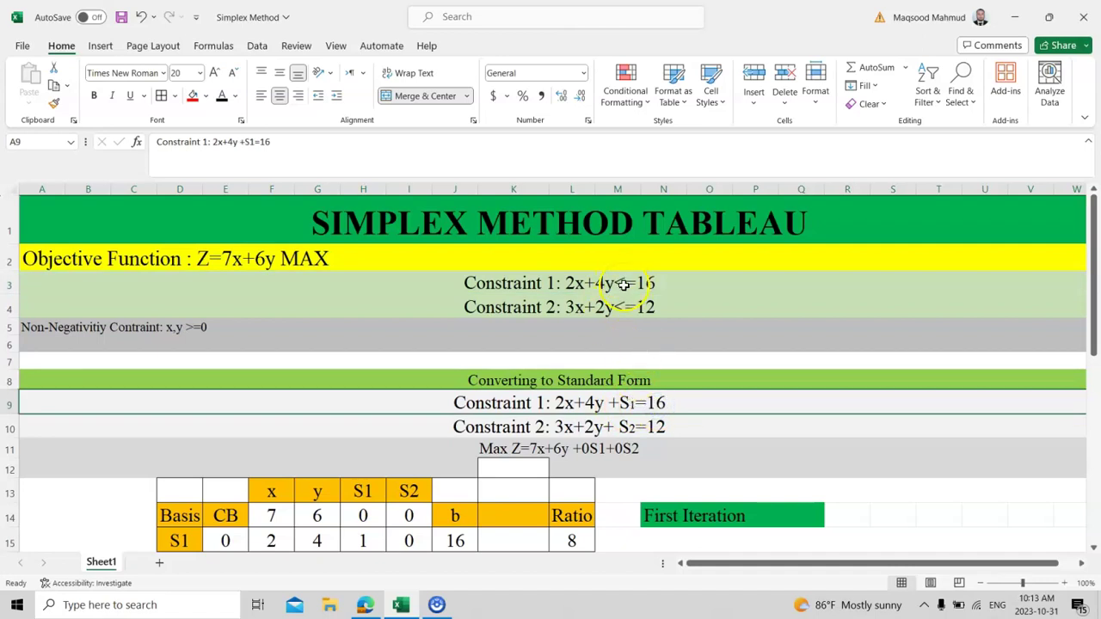
# Try a less-than sign before the equals sign in standard-form constraints 1 and 2, removing it each time.
pyautogui.doubleClick(635, 403)
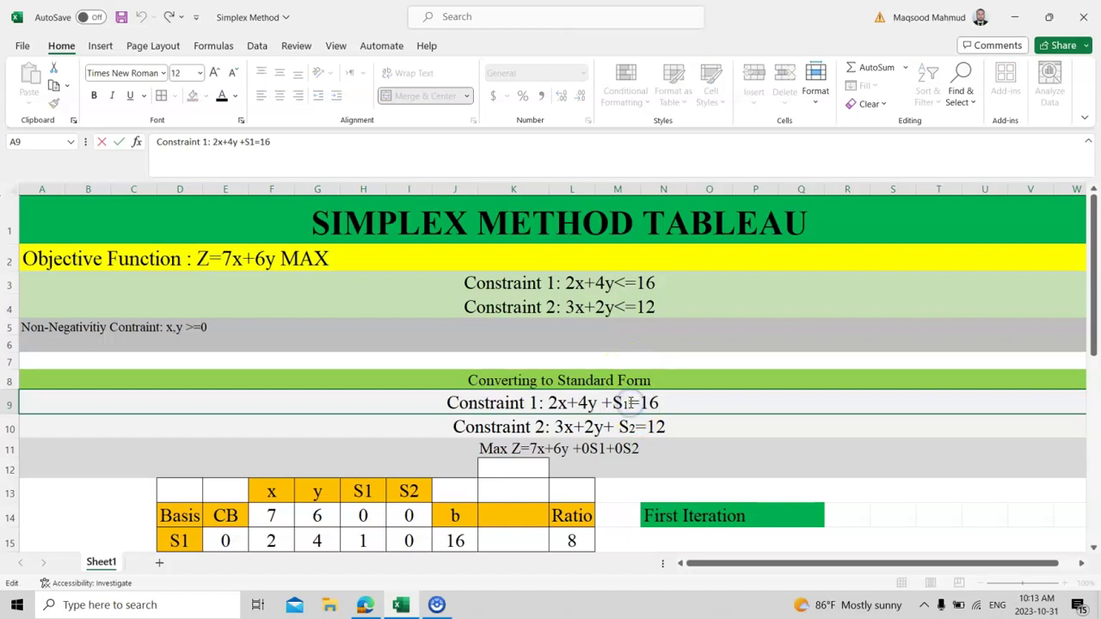
pyautogui.write('<')
pyautogui.press('BackSpace')
pyautogui.click(645, 427)
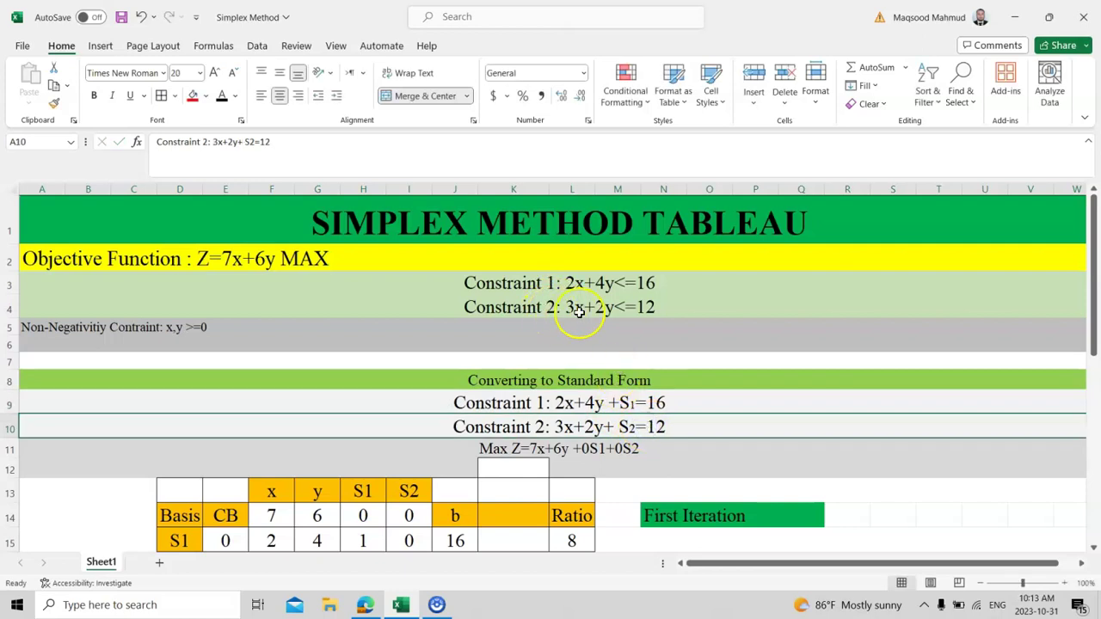
pyautogui.doubleClick(633, 427)
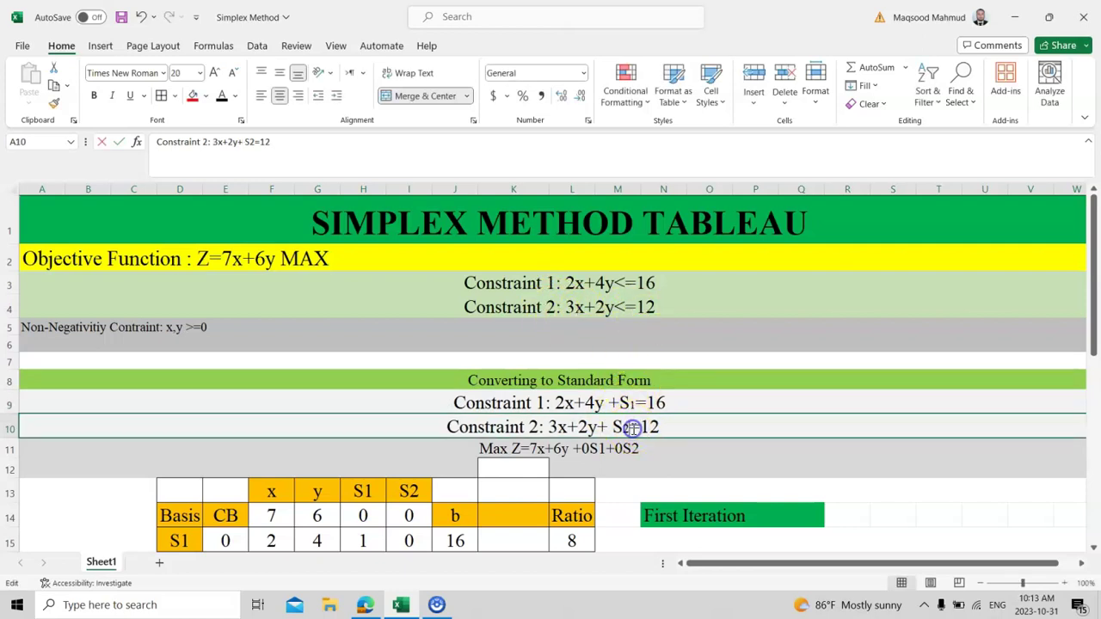
pyautogui.write('<')
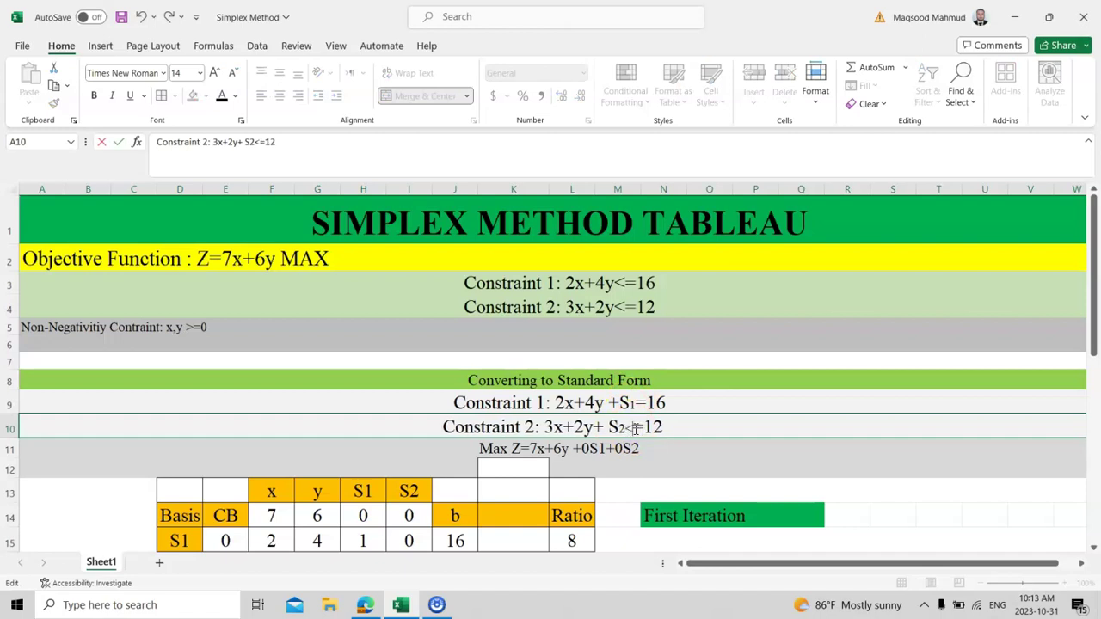
pyautogui.press('BackSpace')
pyautogui.click(635, 441)
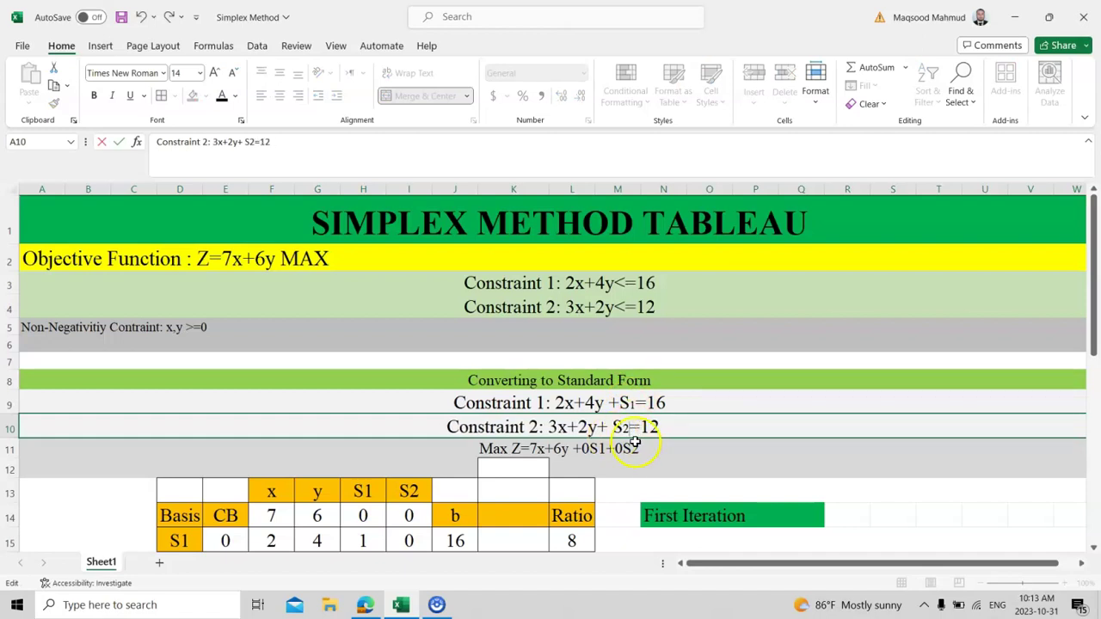
# Examine the slack variable terms in the standard-form objective function in row 11.
pyautogui.click(589, 448)
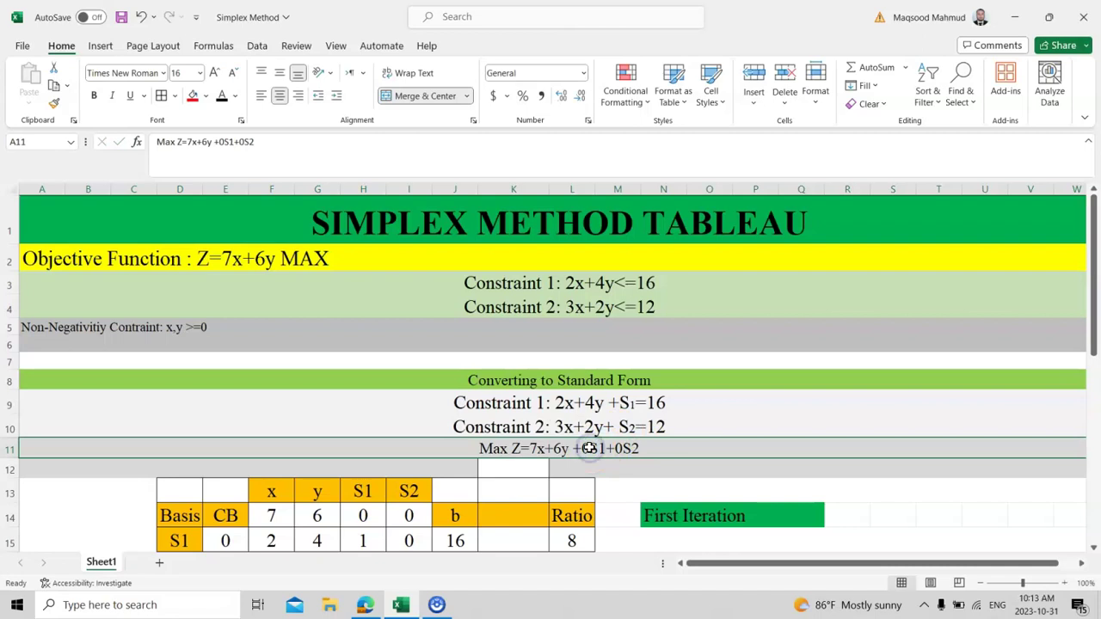
pyautogui.click(594, 456)
pyautogui.doubleClick(590, 448)
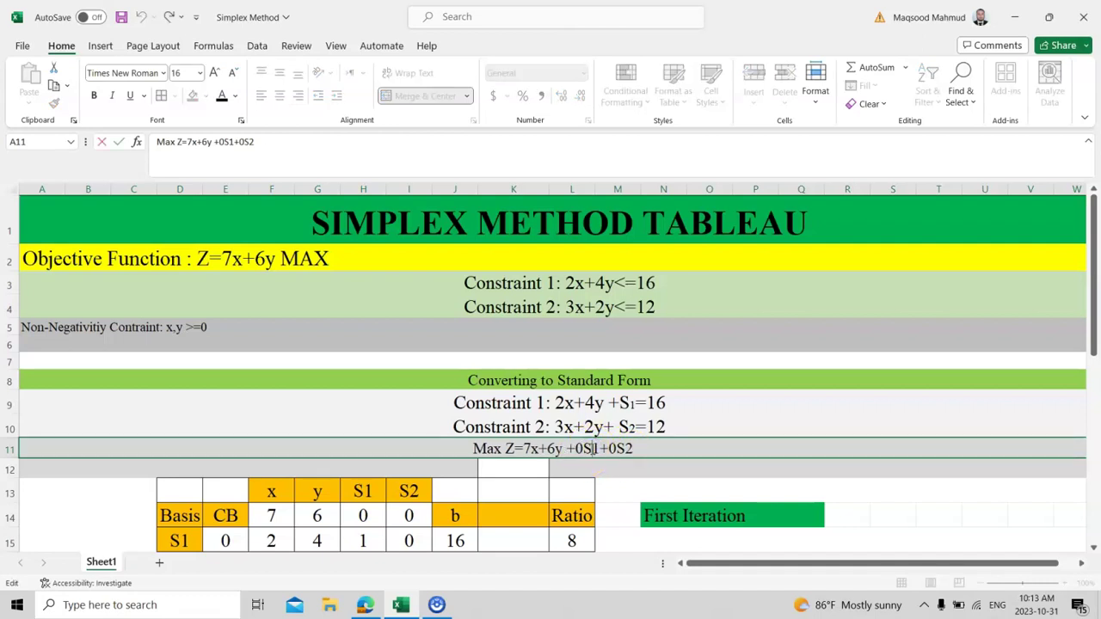
pyautogui.click(641, 467)
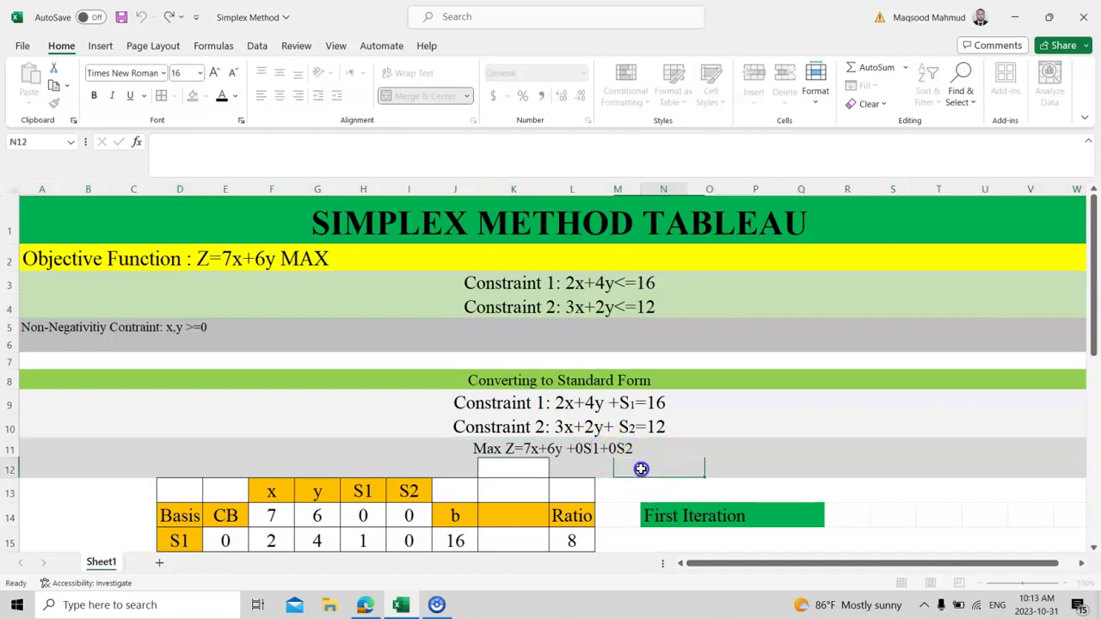
pyautogui.click(598, 448)
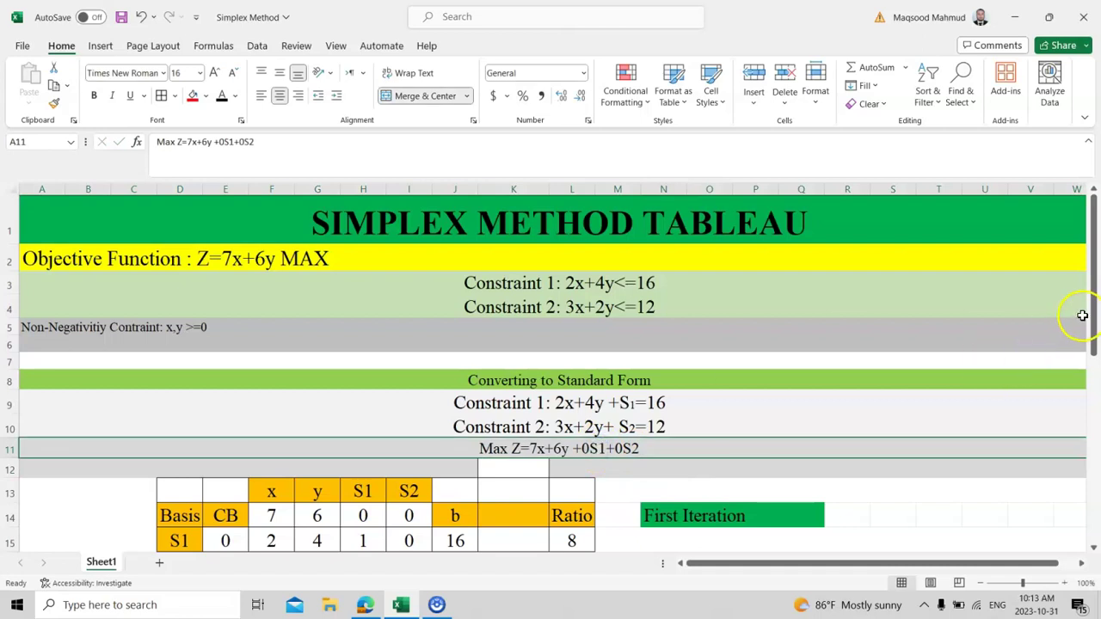
# Examine the first iteration tableau's variable headers x, y, S1 and S2, and its Basis and CB columns.
pyautogui.moveTo(1094, 313); pyautogui.dragTo(1097, 374)
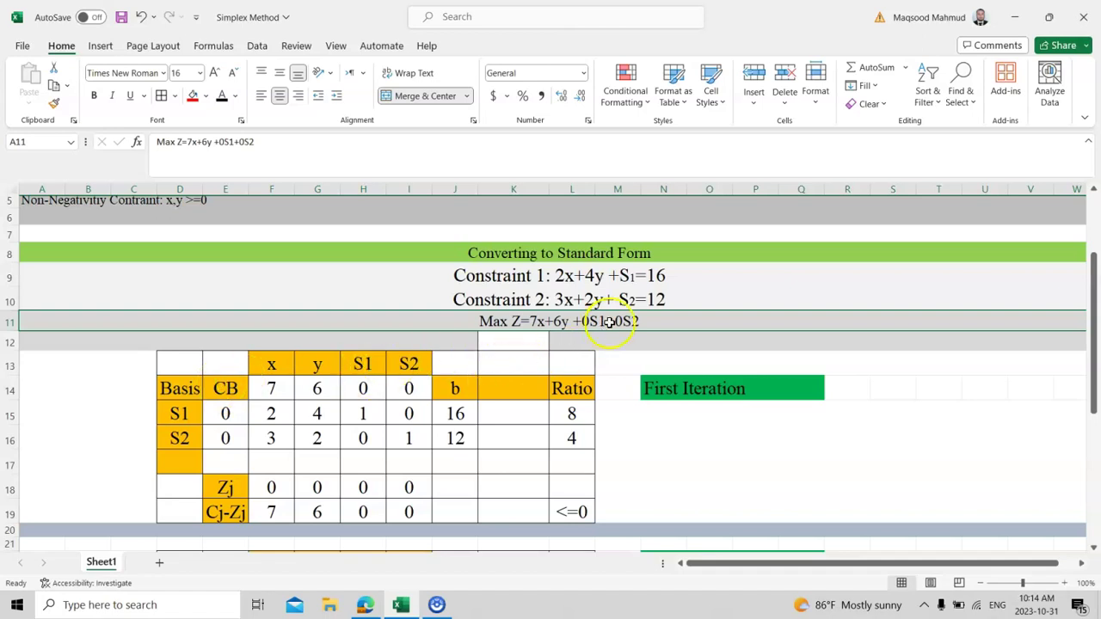
pyautogui.click(319, 344)
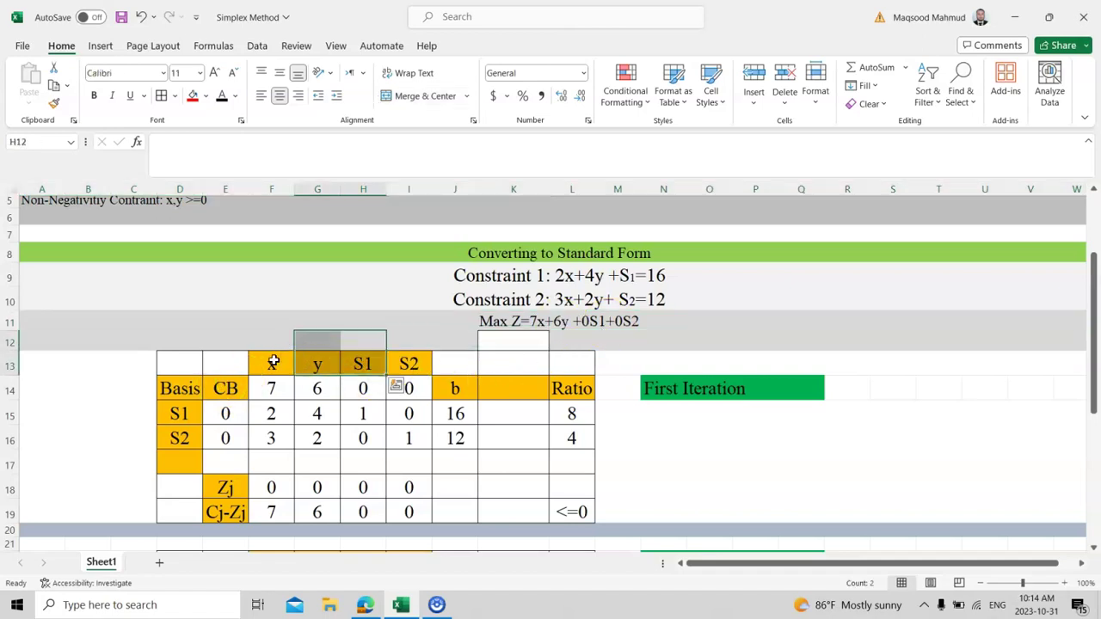
pyautogui.click(273, 362)
pyautogui.click(328, 364)
pyautogui.click(363, 364)
pyautogui.click(404, 364)
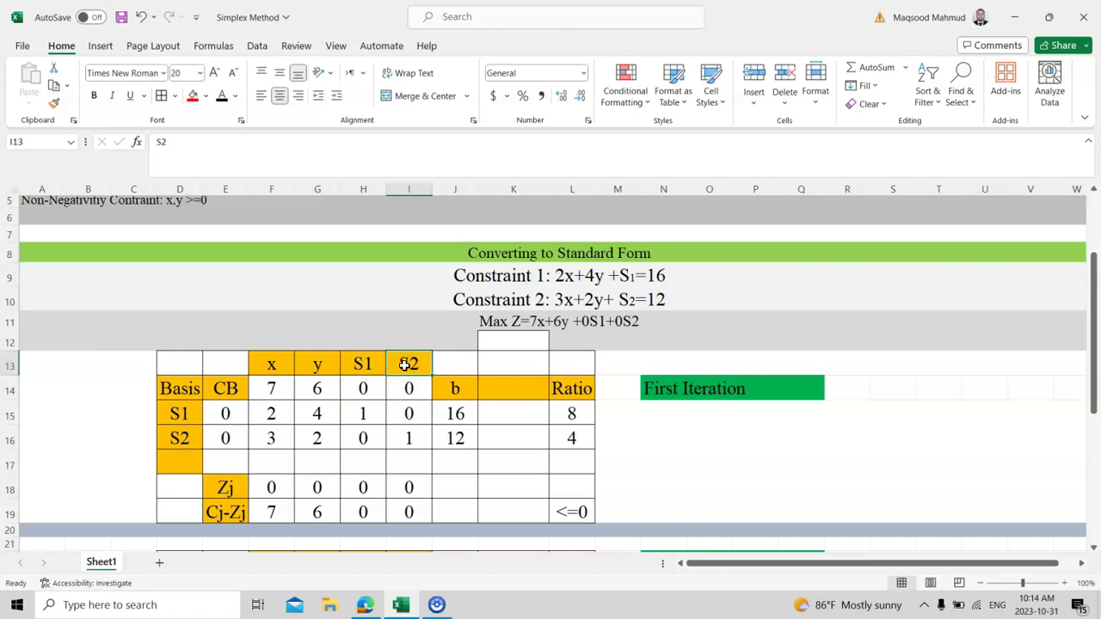
pyautogui.click(182, 399)
pyautogui.click(180, 401)
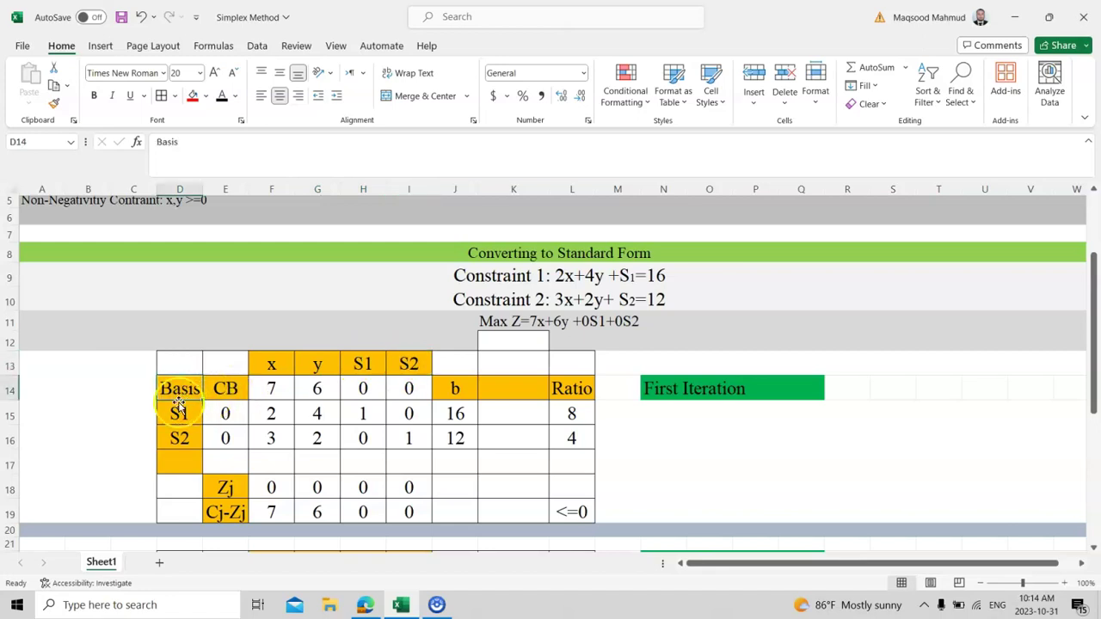
pyautogui.click(175, 439)
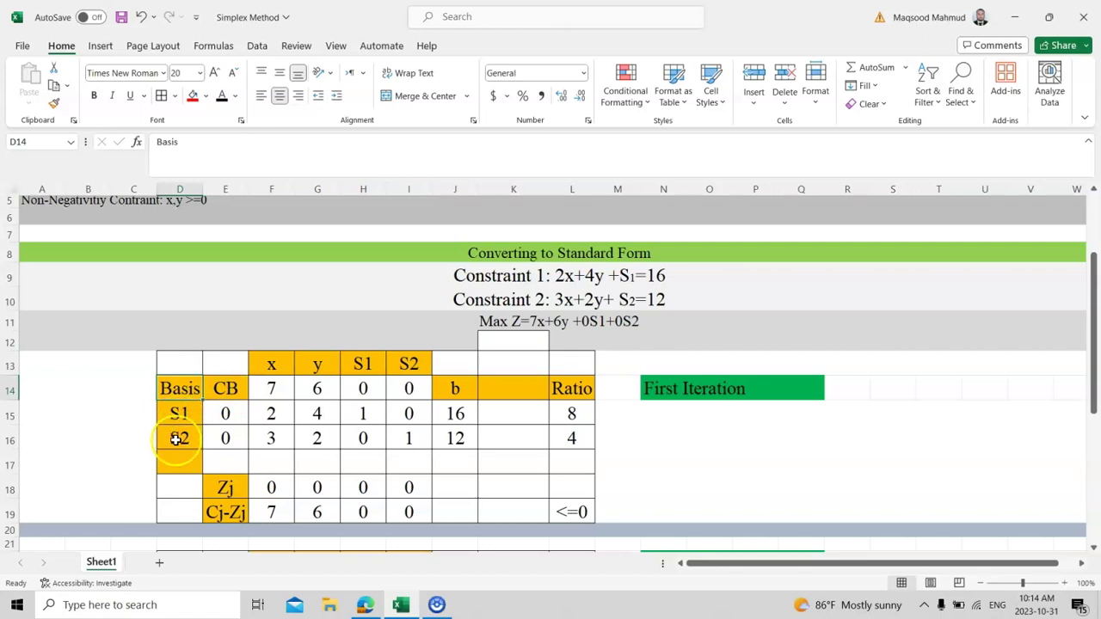
pyautogui.click(219, 412)
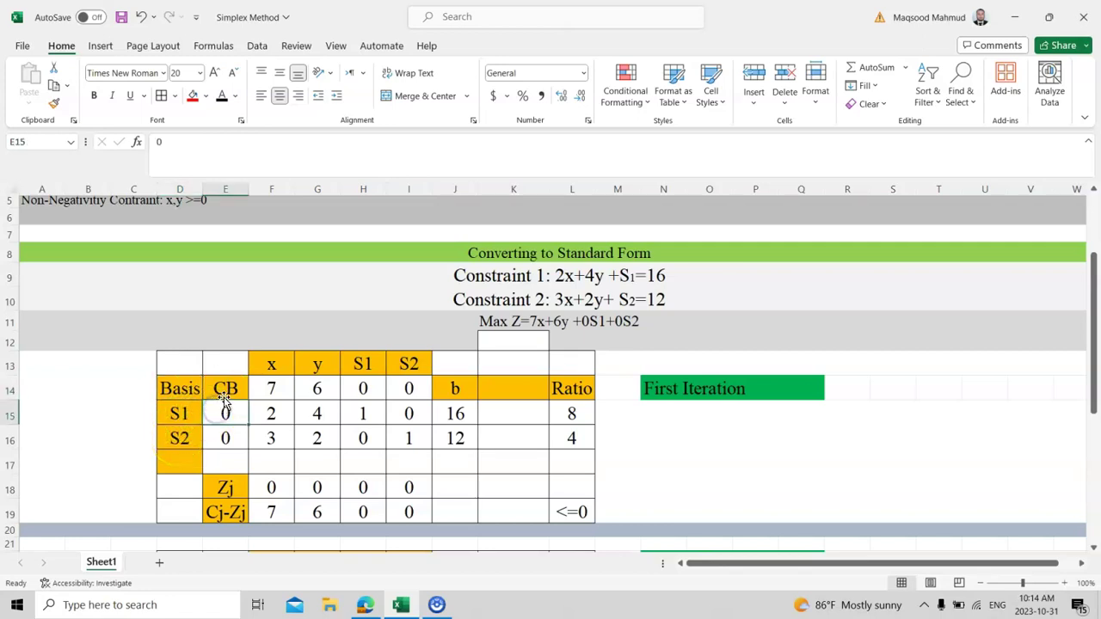
pyautogui.click(231, 392)
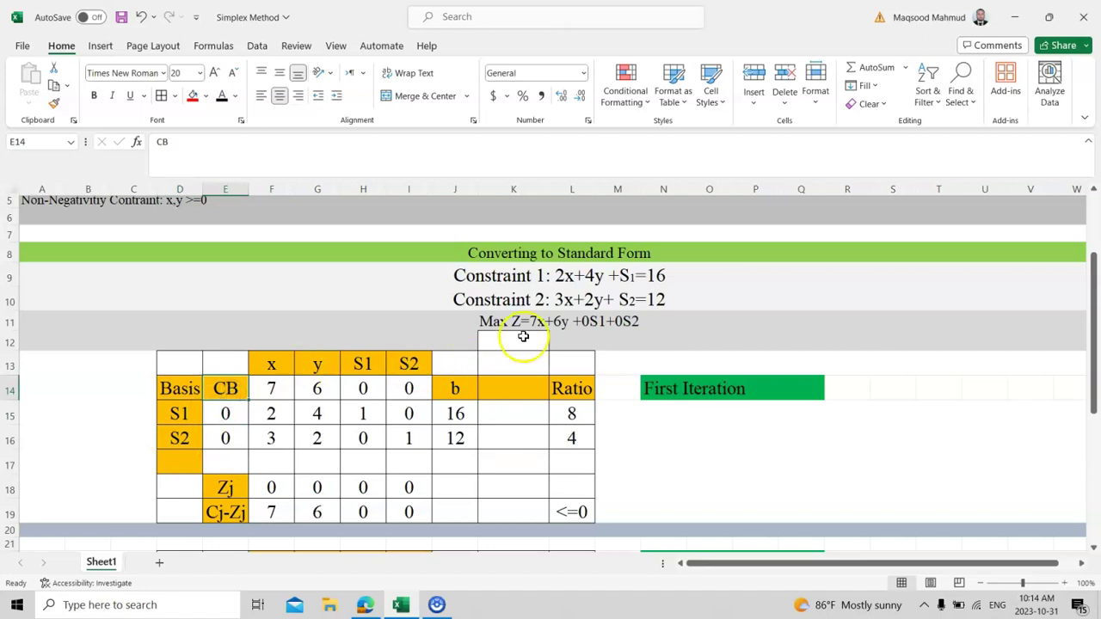
# Set the font size of the standard-form objective function text in row 11 to 19.
pyautogui.click(544, 321)
pyautogui.doubleClick(544, 321)
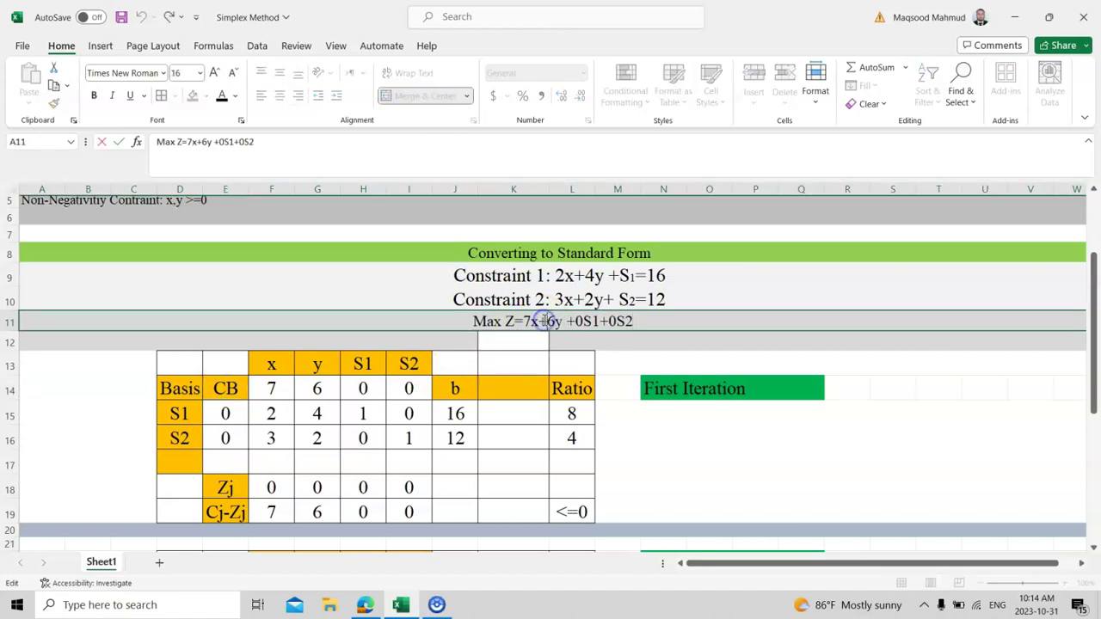
pyautogui.moveTo(546, 321); pyautogui.dragTo(475, 321)
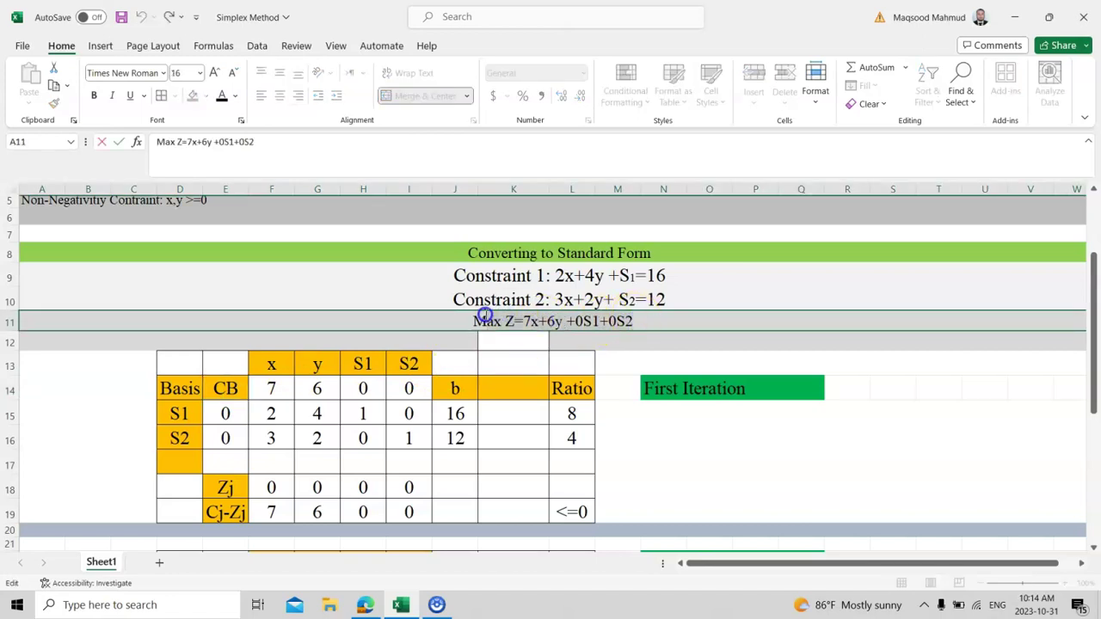
pyautogui.click(186, 73)
pyautogui.write('1')
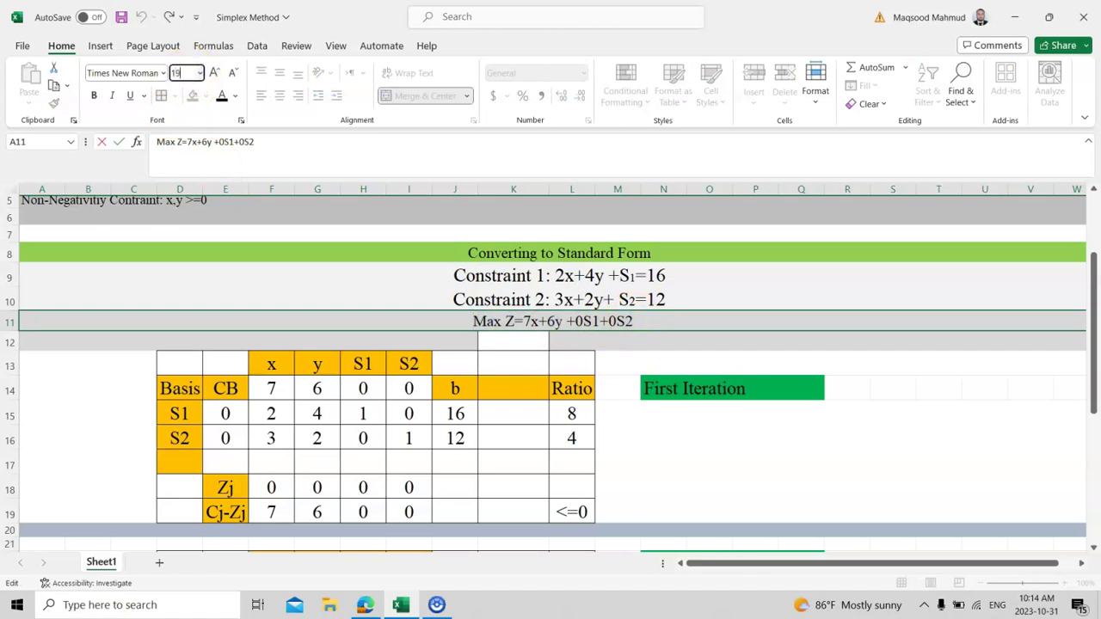
pyautogui.press('Return')
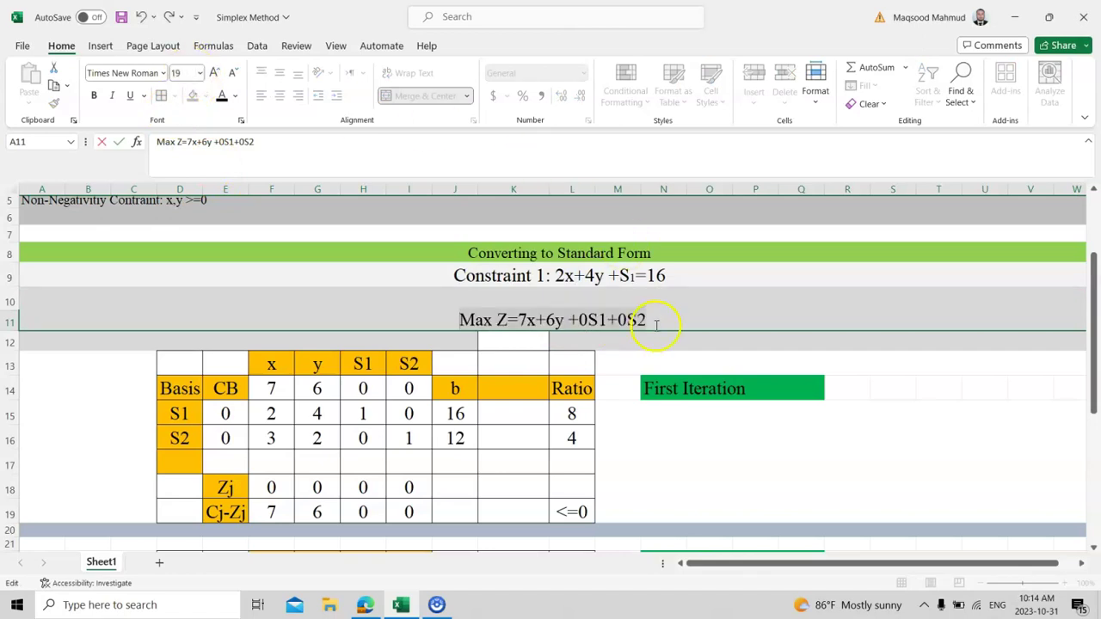
pyautogui.click(659, 353)
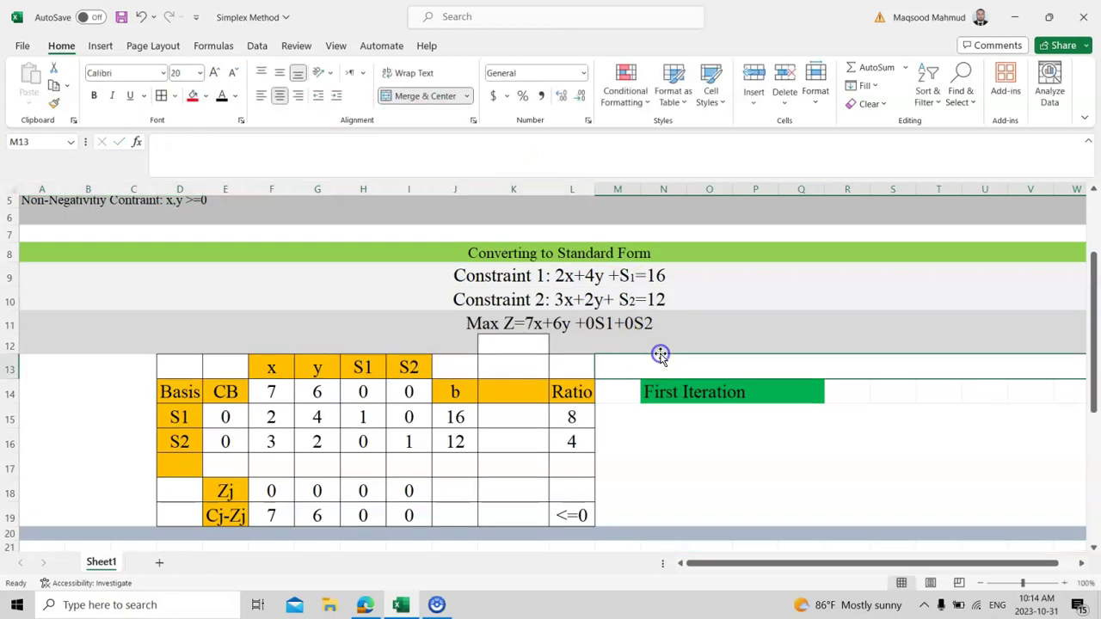
# Compare the 7x term of the standard-form objective function with the x coefficient in the first iteration tableau.
pyautogui.click(529, 322)
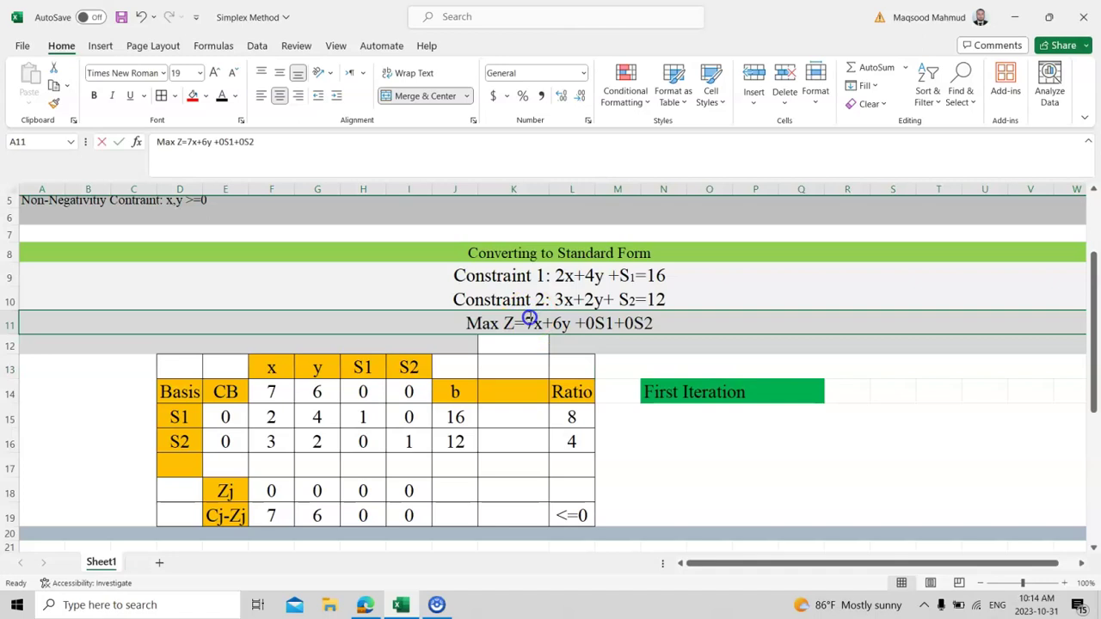
pyautogui.doubleClick(528, 320)
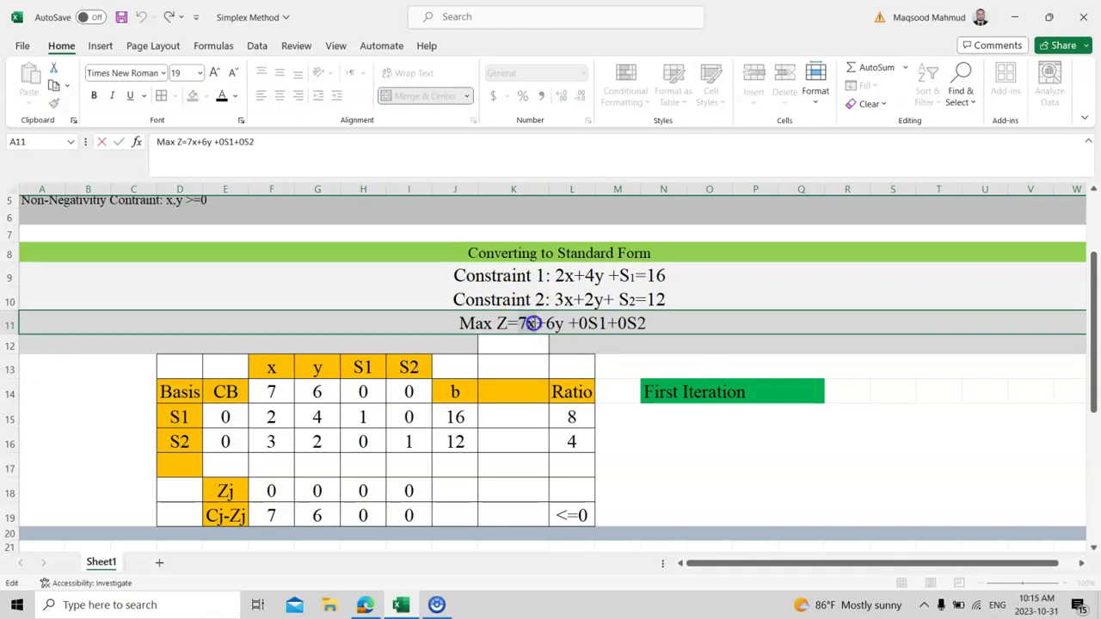
pyautogui.doubleClick(533, 322)
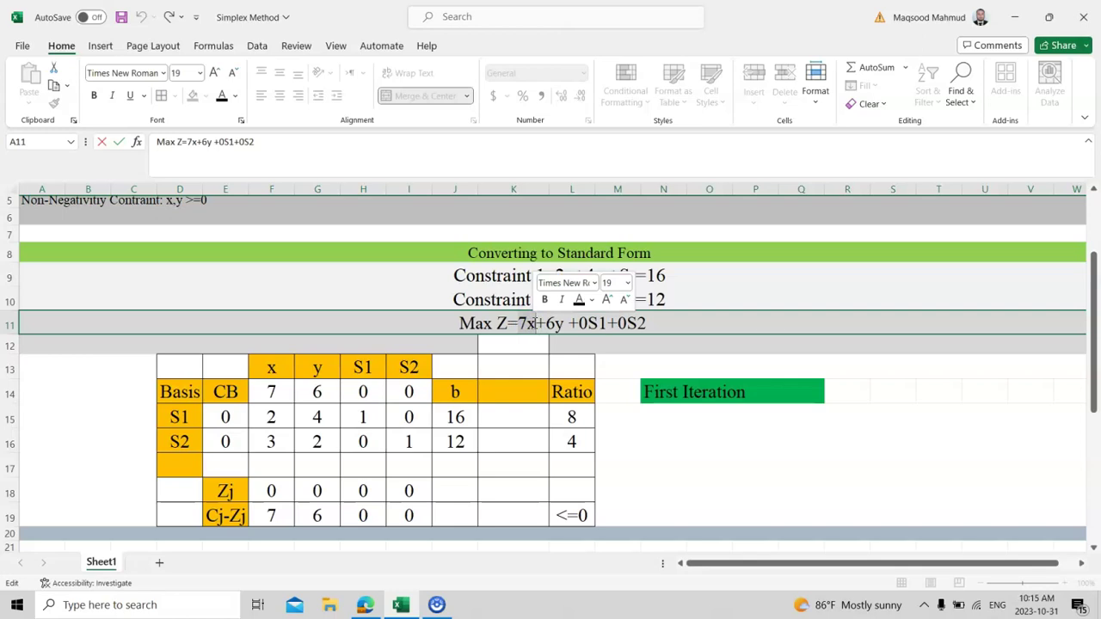
pyautogui.click(278, 395)
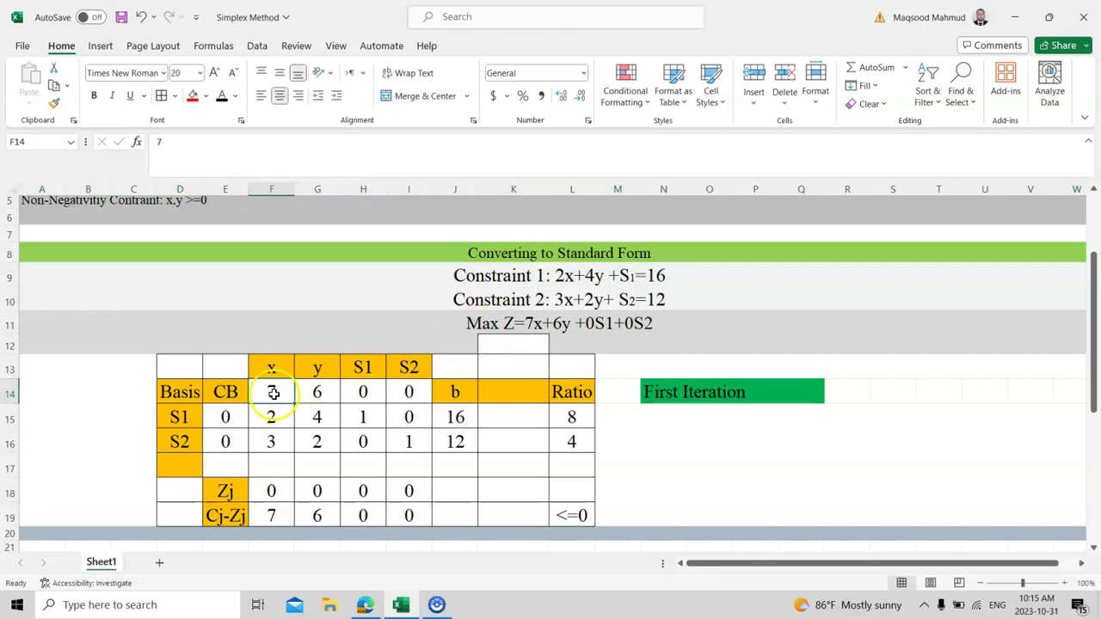
# Fill the objective coefficients under x, y, S1 and S2 in row 14 of the first iteration tableau with red.
pyautogui.click(195, 98)
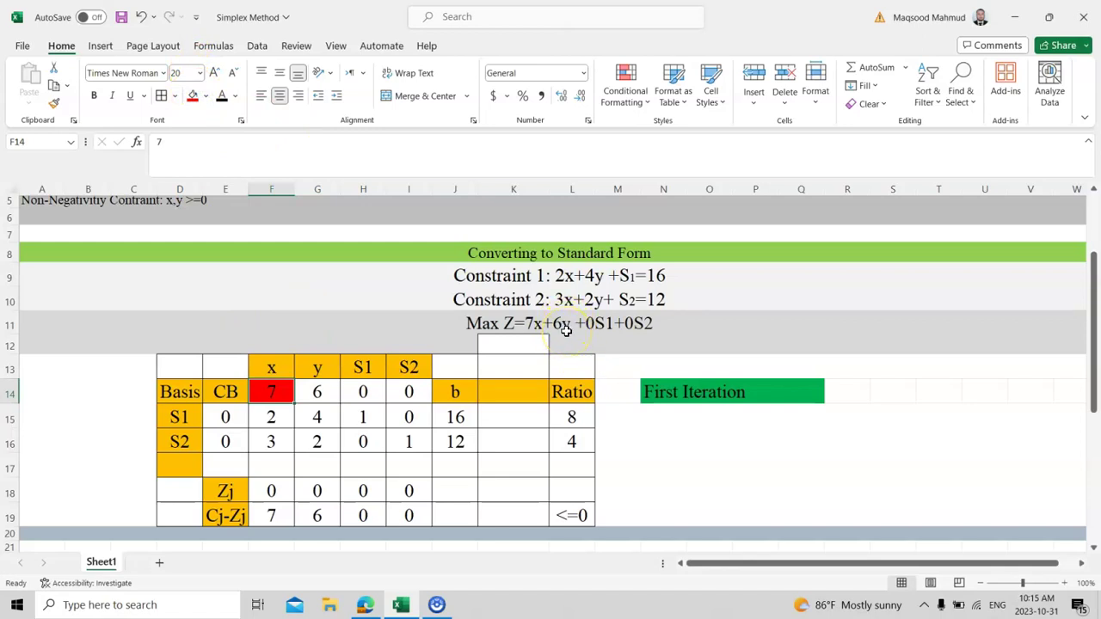
pyautogui.moveTo(315, 396); pyautogui.dragTo(325, 371)
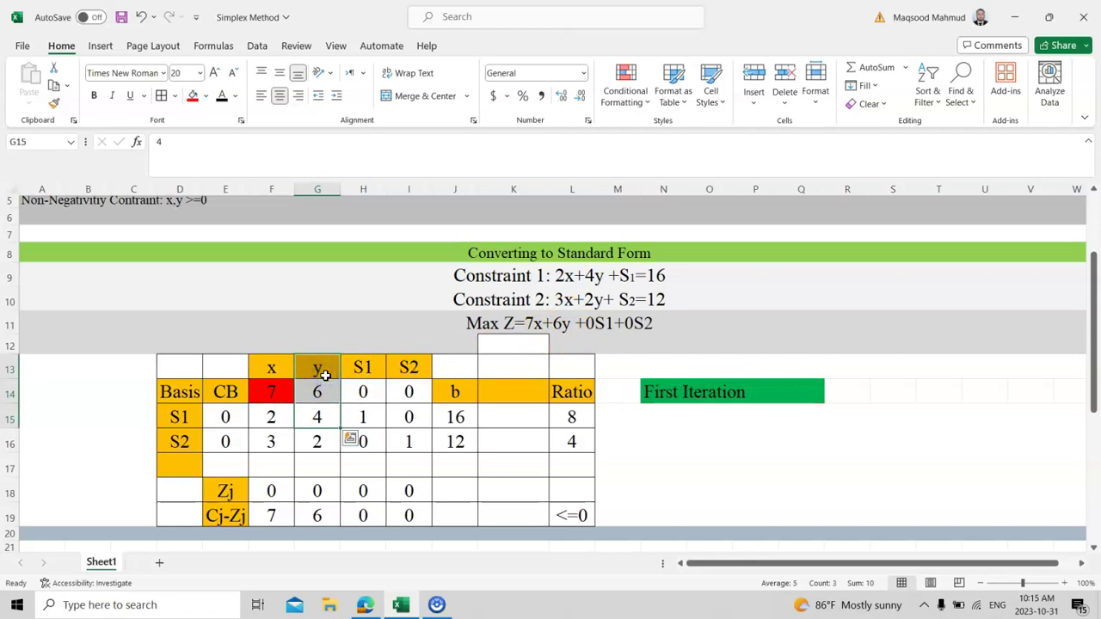
pyautogui.click(320, 393)
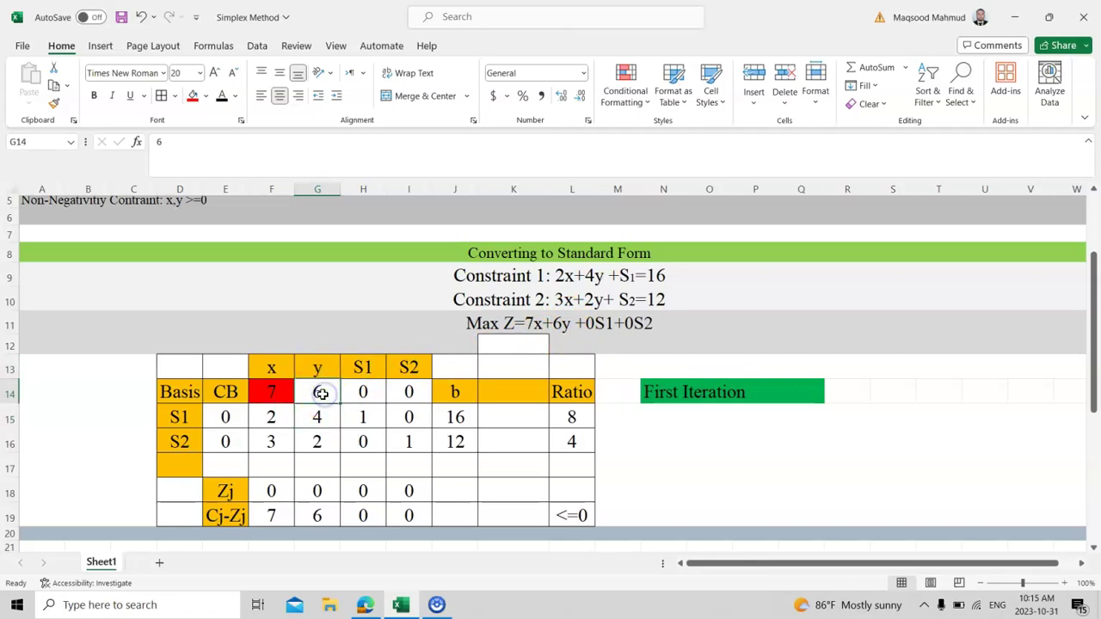
pyautogui.click(193, 99)
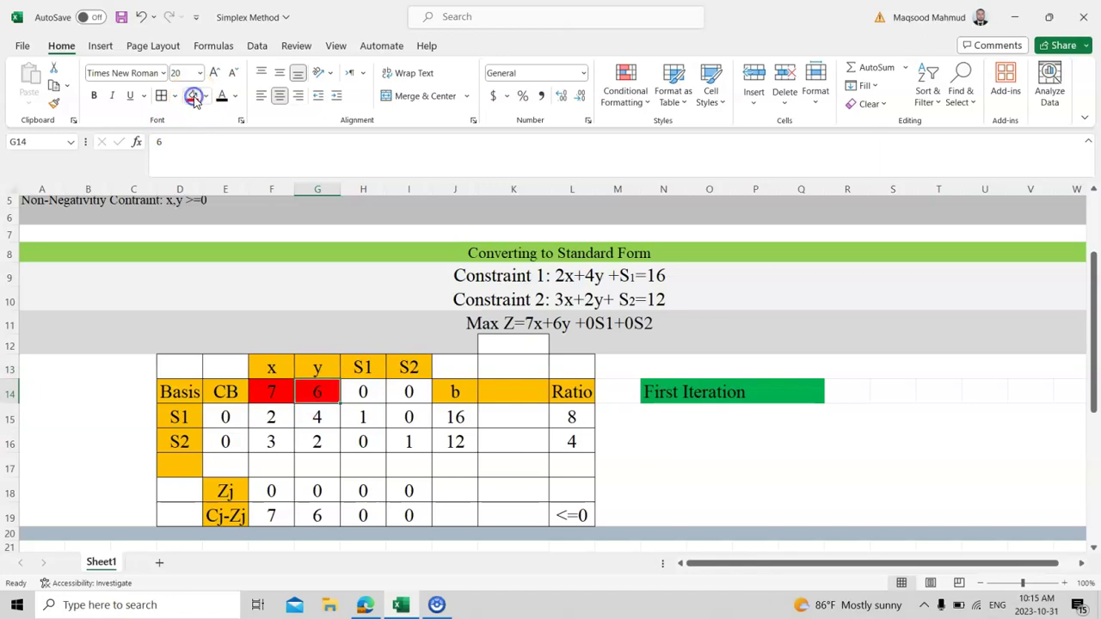
pyautogui.click(375, 390)
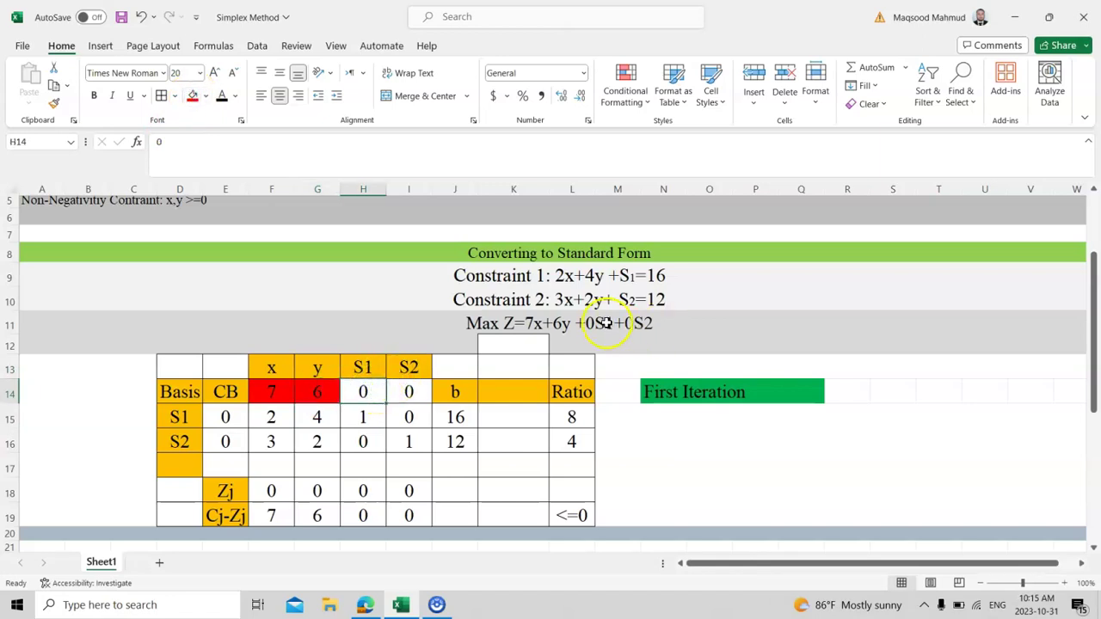
pyautogui.click(193, 95)
pyautogui.click(406, 389)
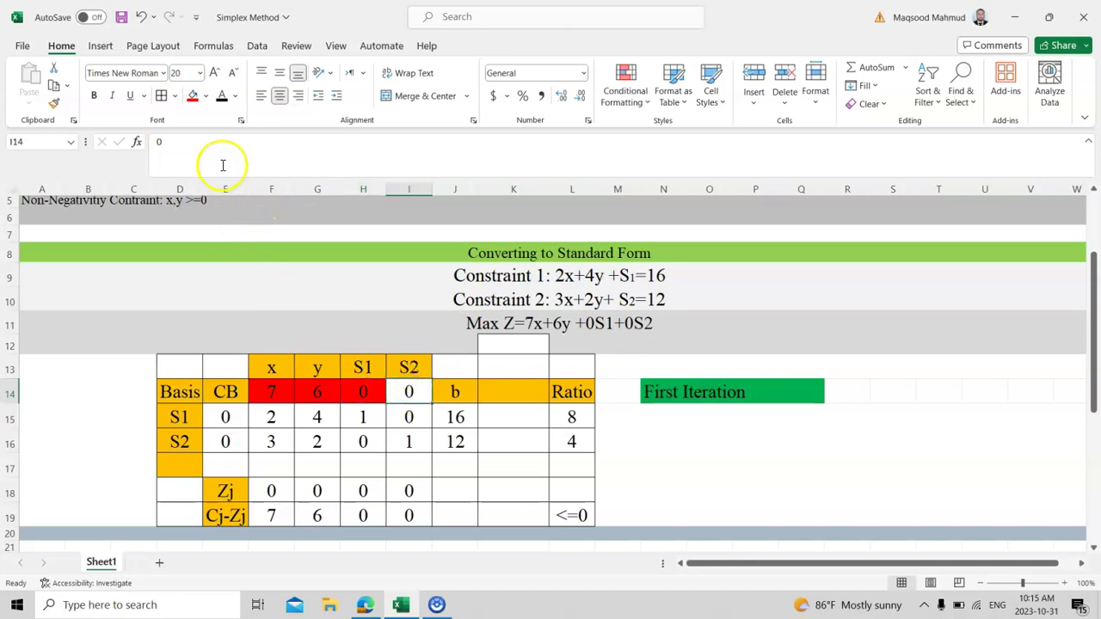
pyautogui.click(193, 97)
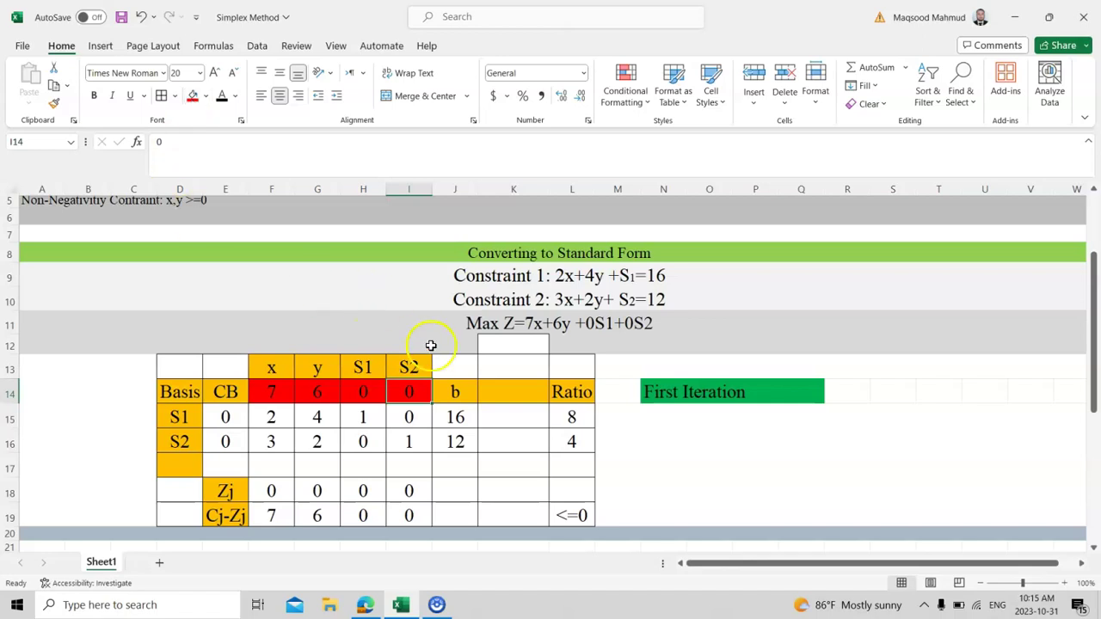
# Fill the b column values of the S1 and S2 rows in the first iteration tableau with red.
pyautogui.click(464, 394)
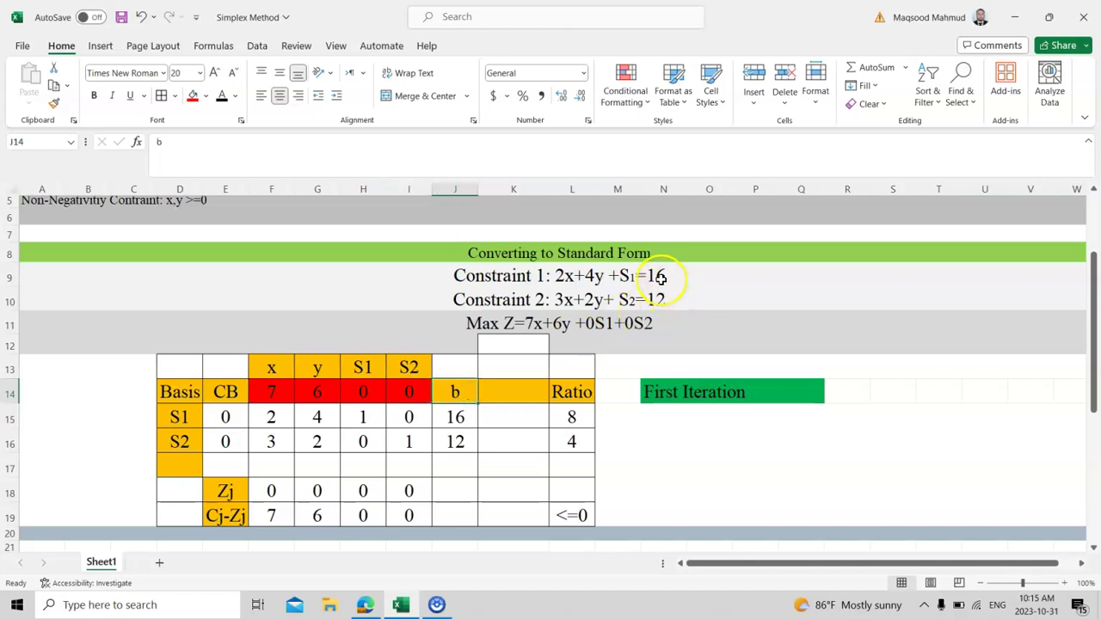
pyautogui.click(462, 417)
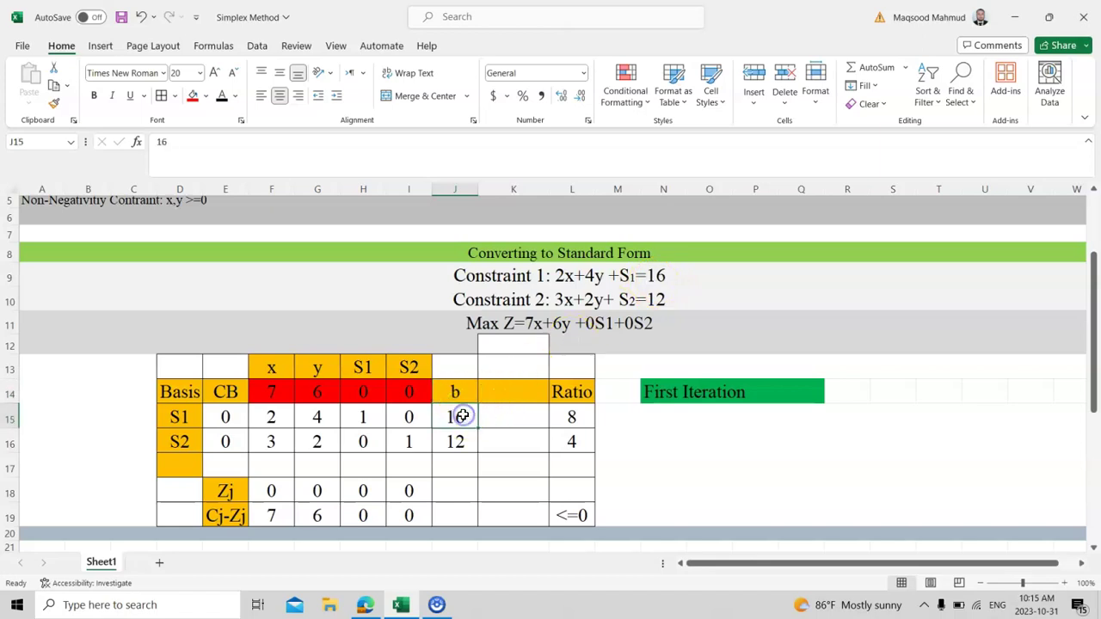
pyautogui.click(190, 97)
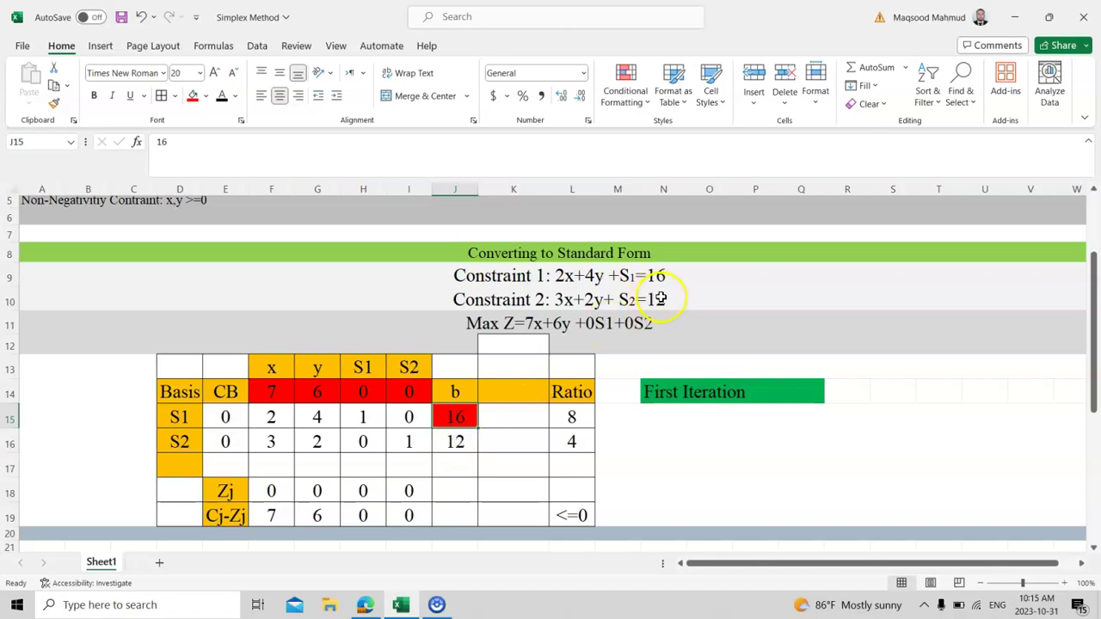
pyautogui.click(457, 440)
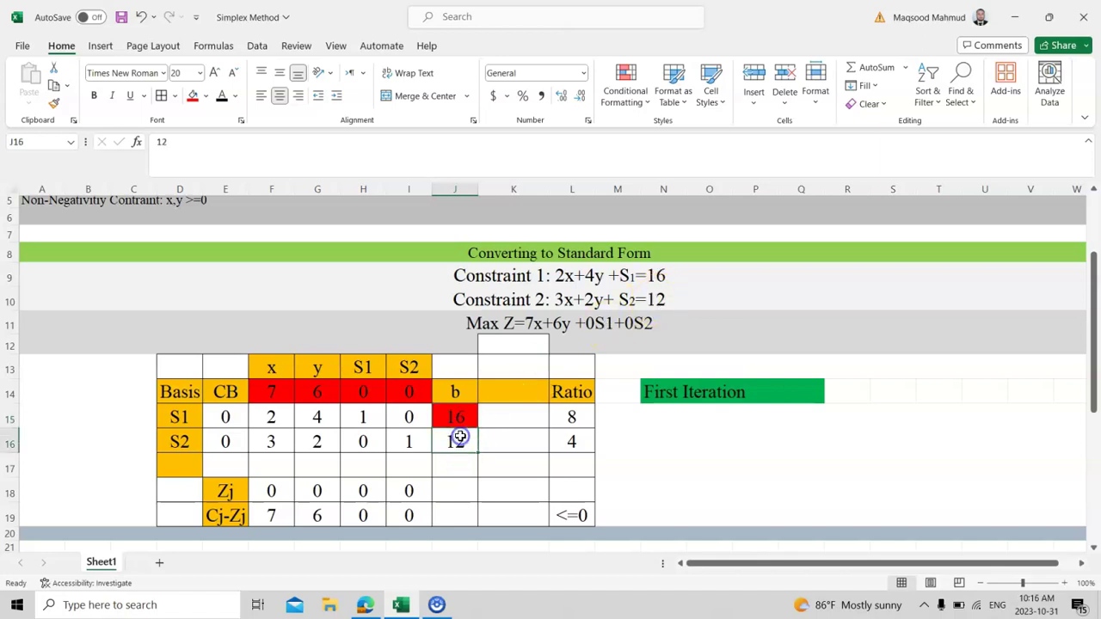
pyautogui.click(193, 97)
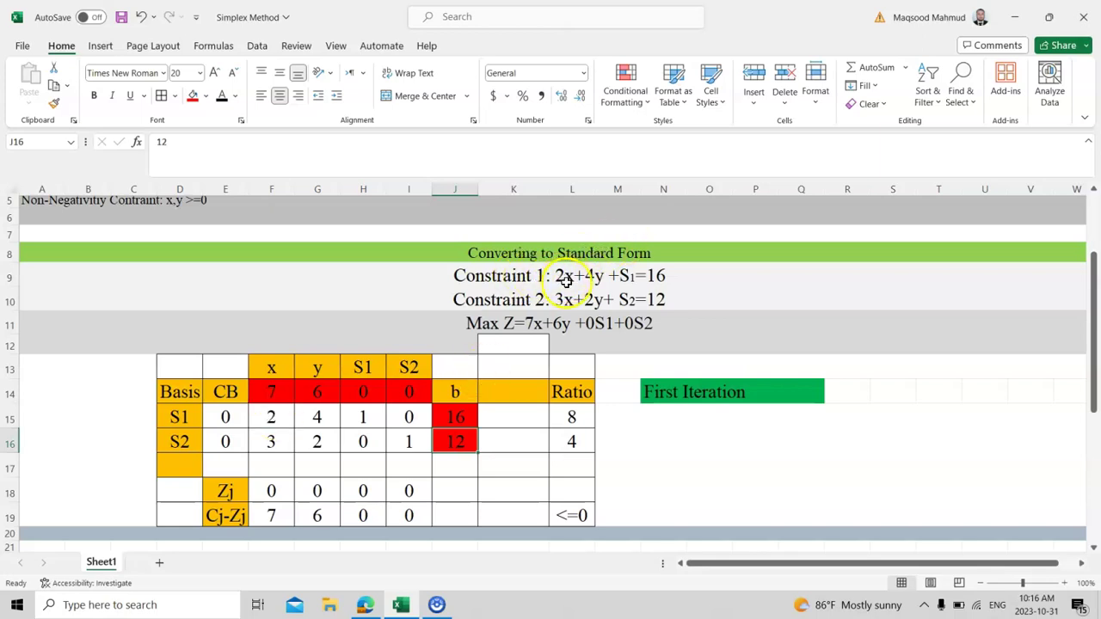
# Fill the S1 row's x, y, S1 and S2 coefficients in row 15 with green.
pyautogui.click(270, 417)
pyautogui.click(205, 95)
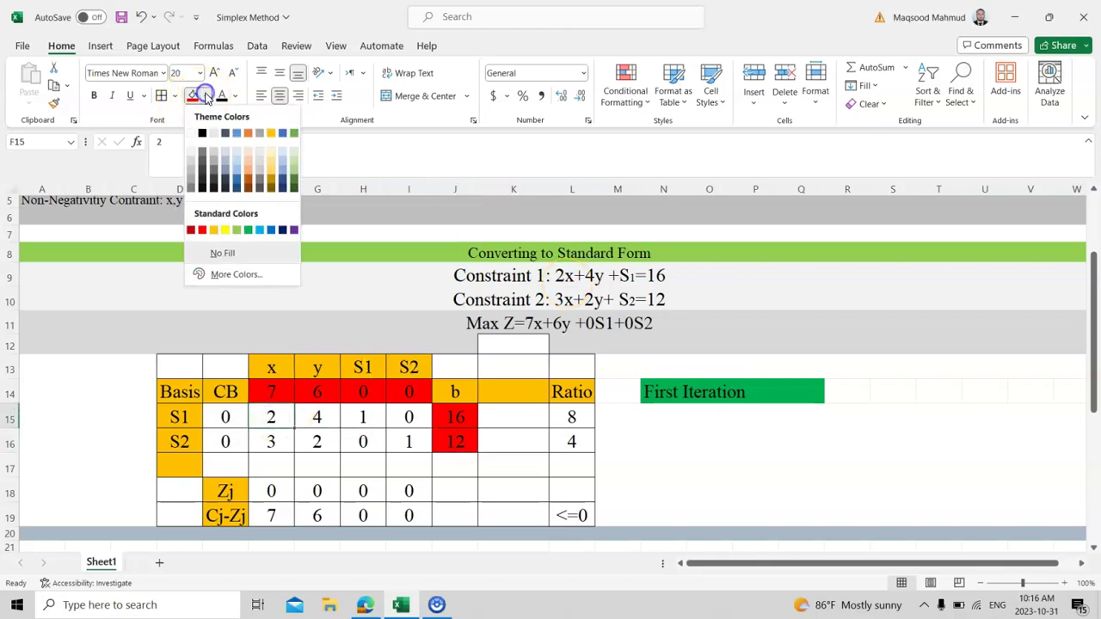
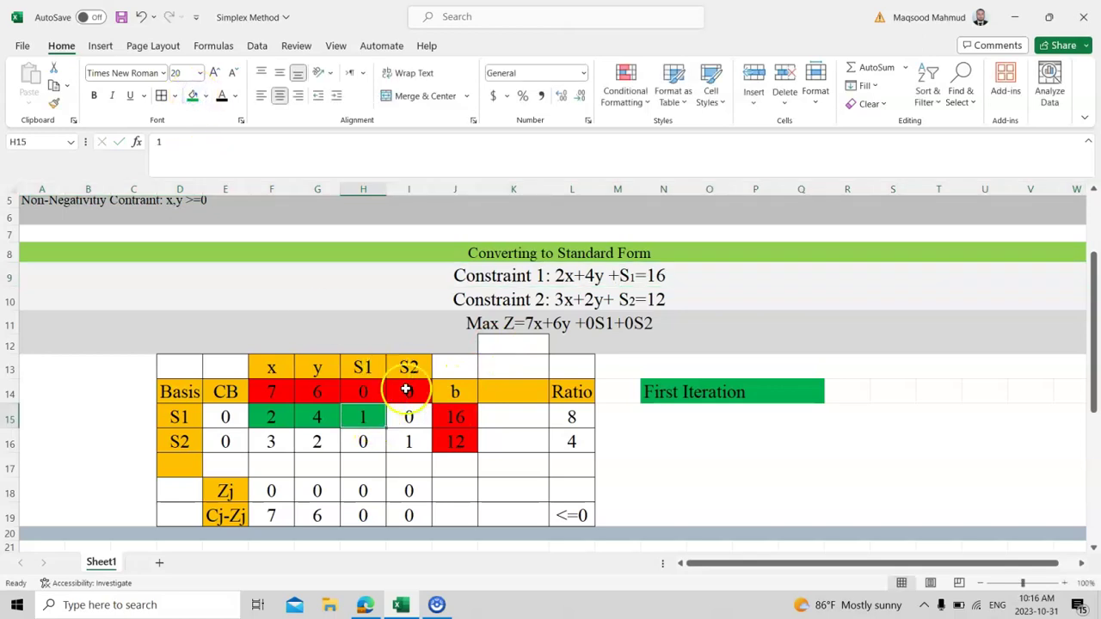
pyautogui.click(406, 416)
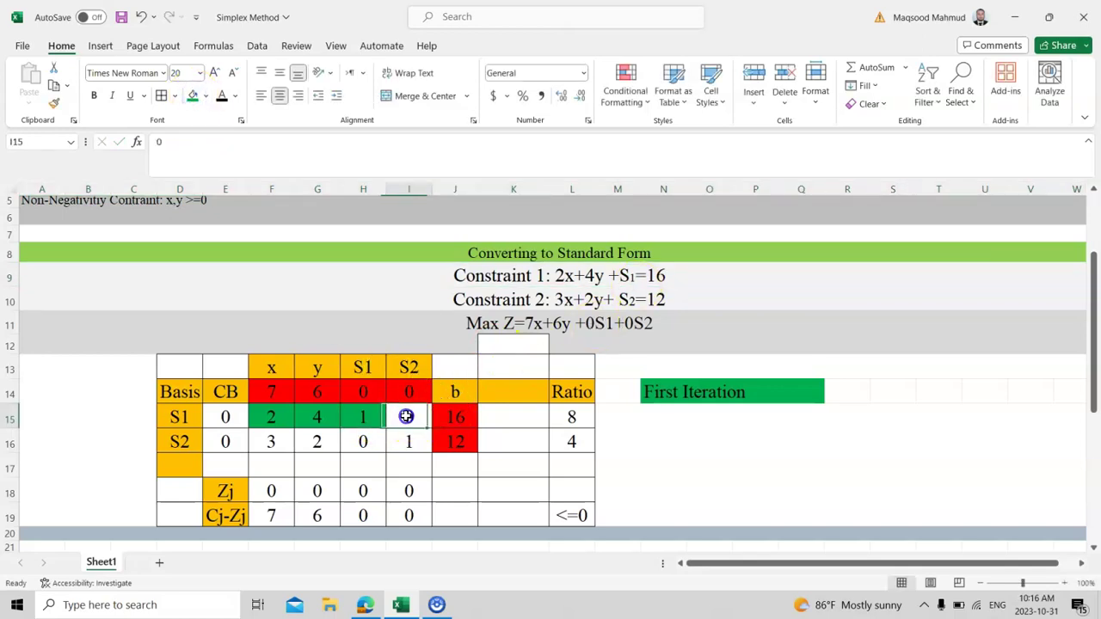
pyautogui.click(193, 96)
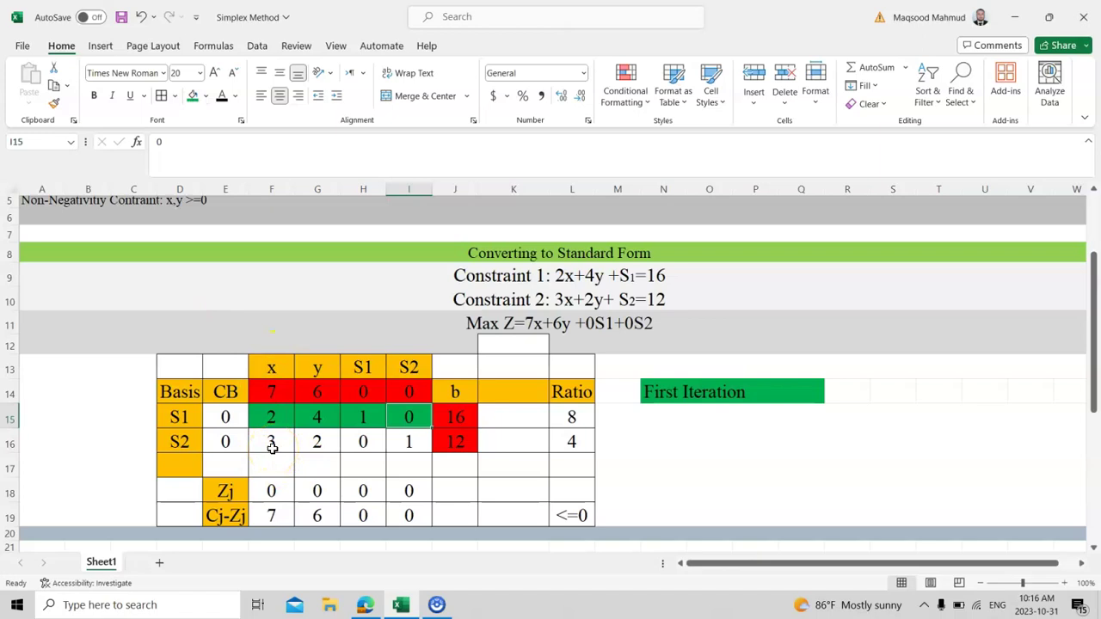
# Fill the CB values of the S1 and S2 rows, cells E15 and E16, with yellow.
pyautogui.click(223, 417)
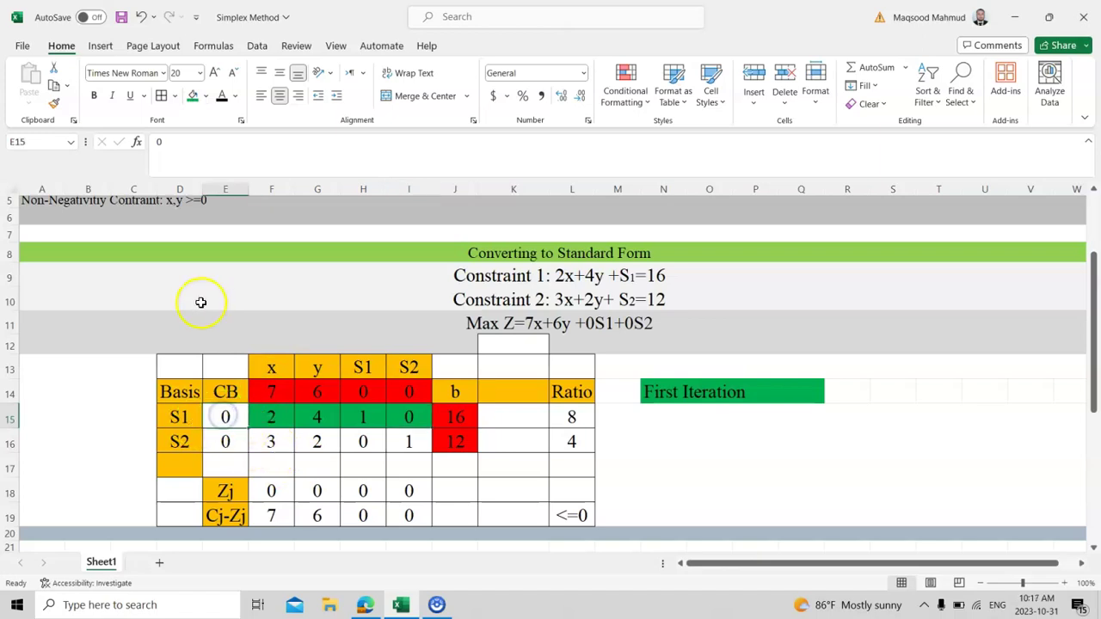
pyautogui.click(207, 95)
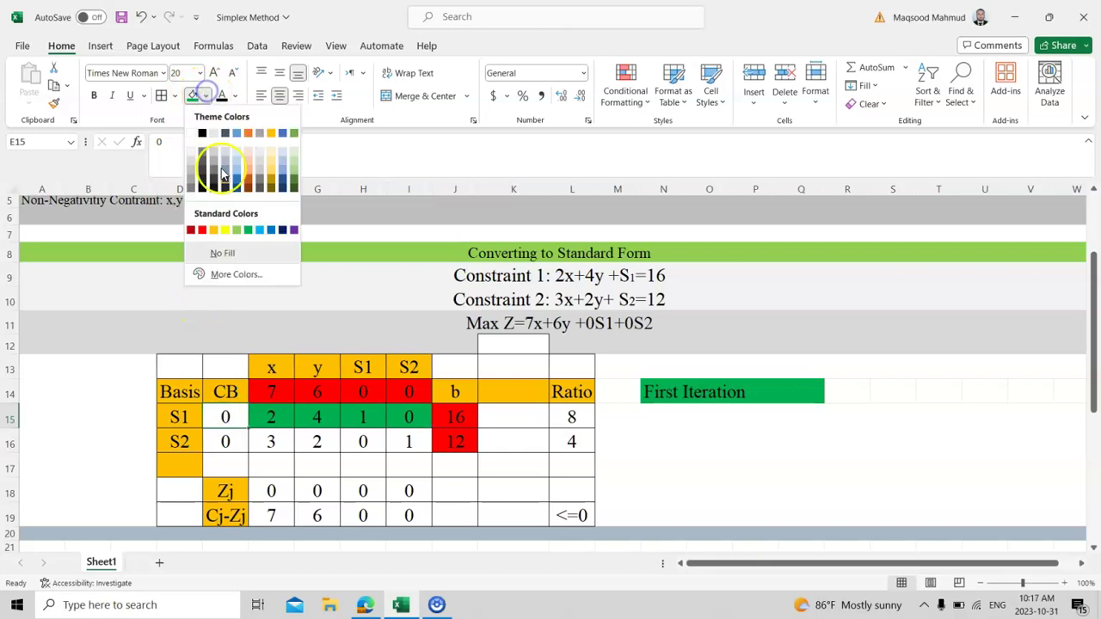
pyautogui.click(226, 231)
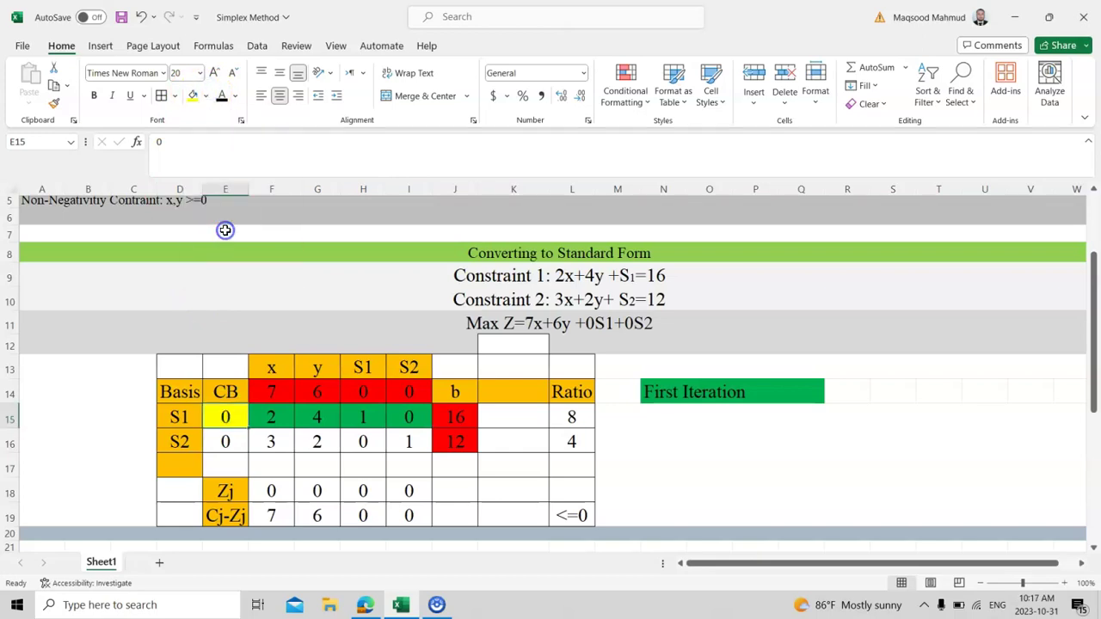
pyautogui.click(223, 442)
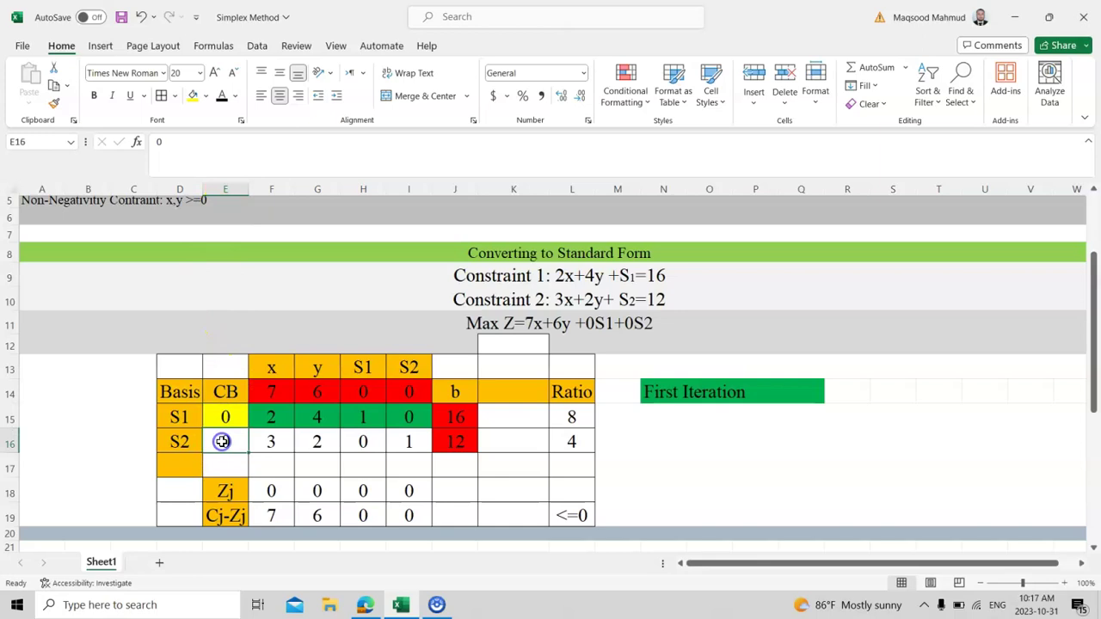
pyautogui.click(194, 101)
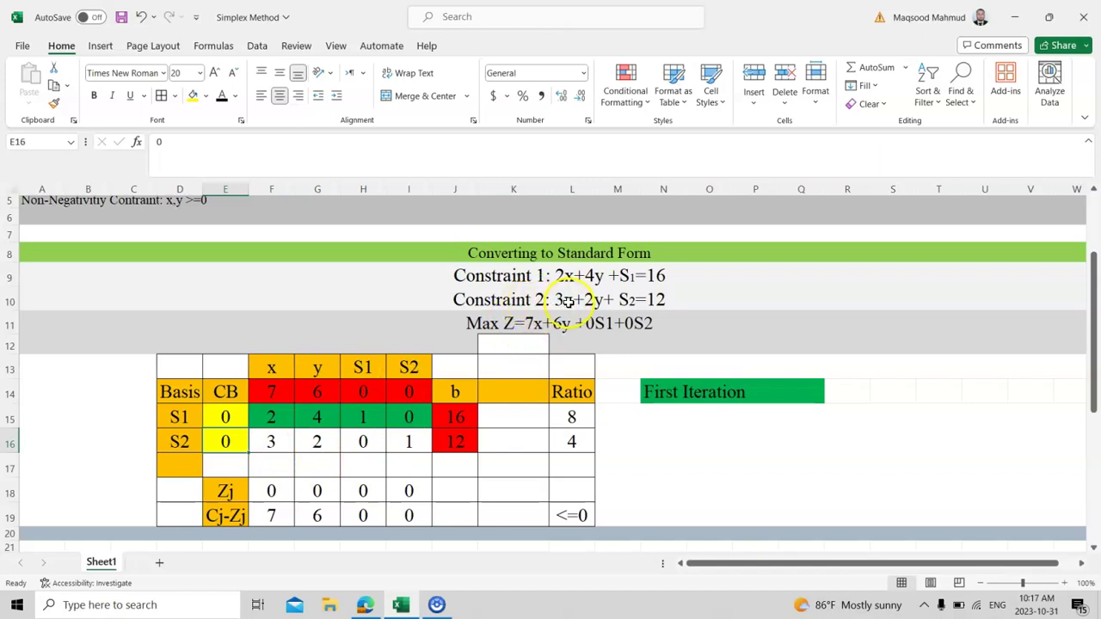
# Fill the S2 row's x, y and S1 coefficients in cells F16 to H16 with blue.
pyautogui.click(272, 441)
pyautogui.click(205, 96)
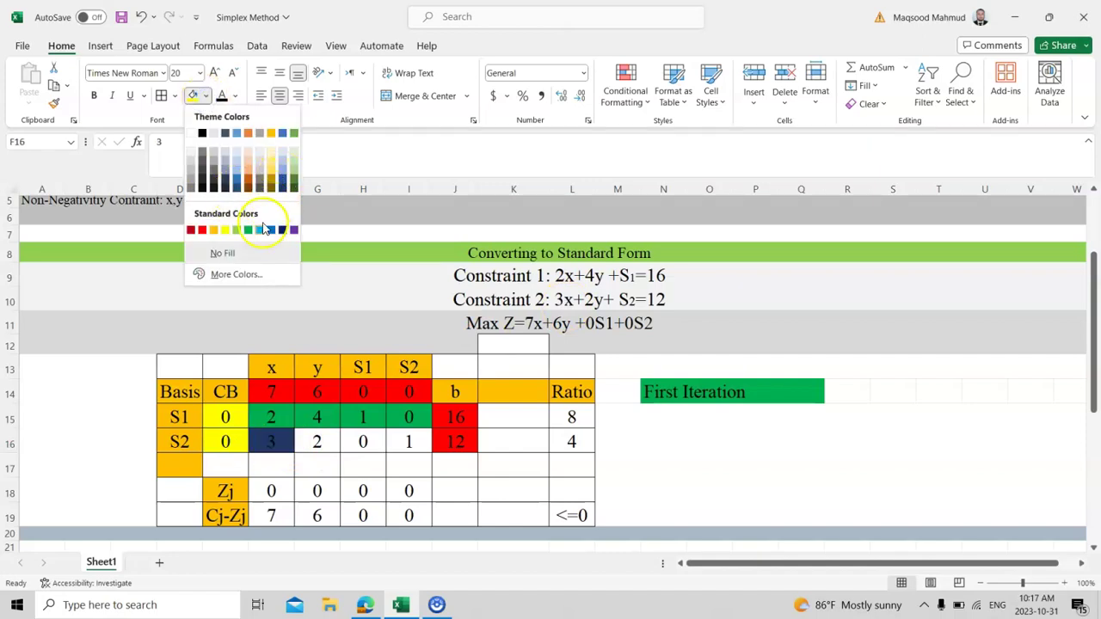
pyautogui.click(272, 230)
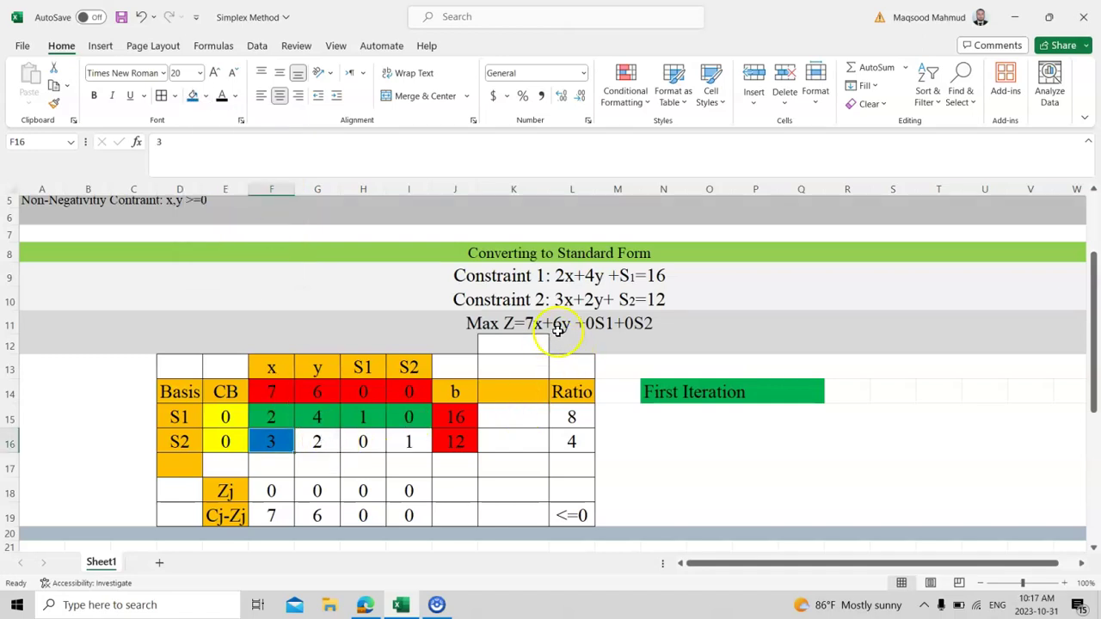
pyautogui.click(319, 442)
pyautogui.click(192, 96)
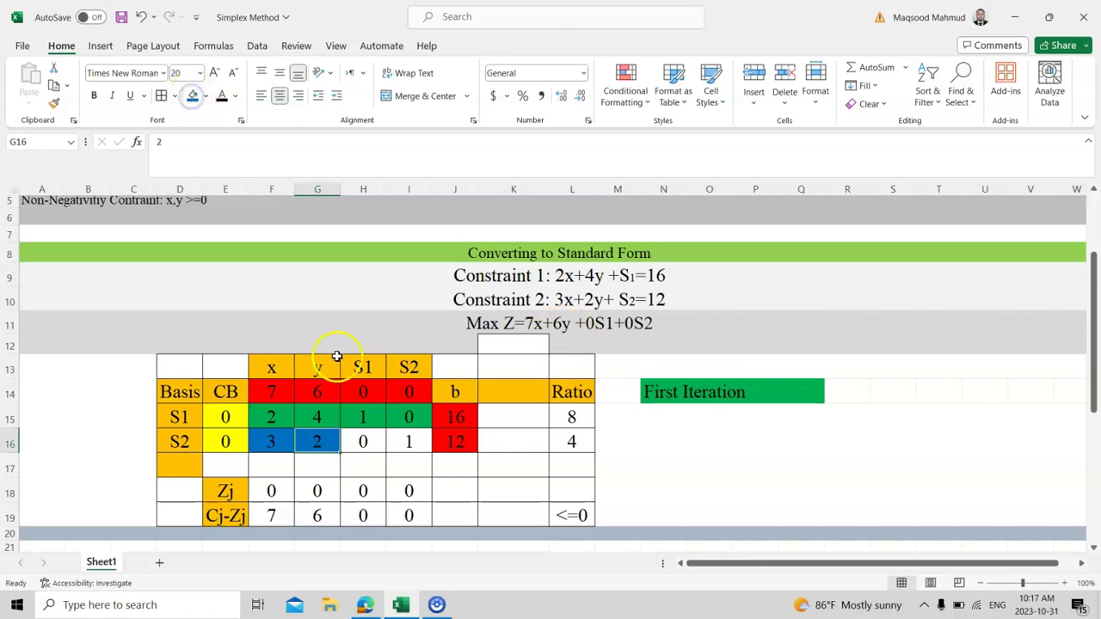
pyautogui.click(361, 449)
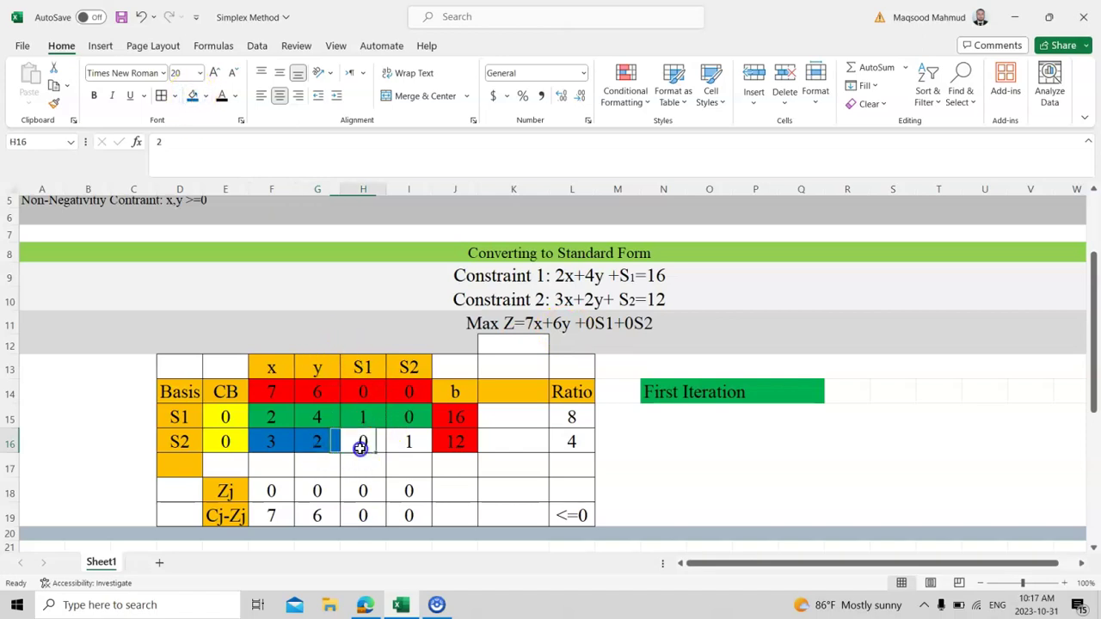
pyautogui.click(192, 95)
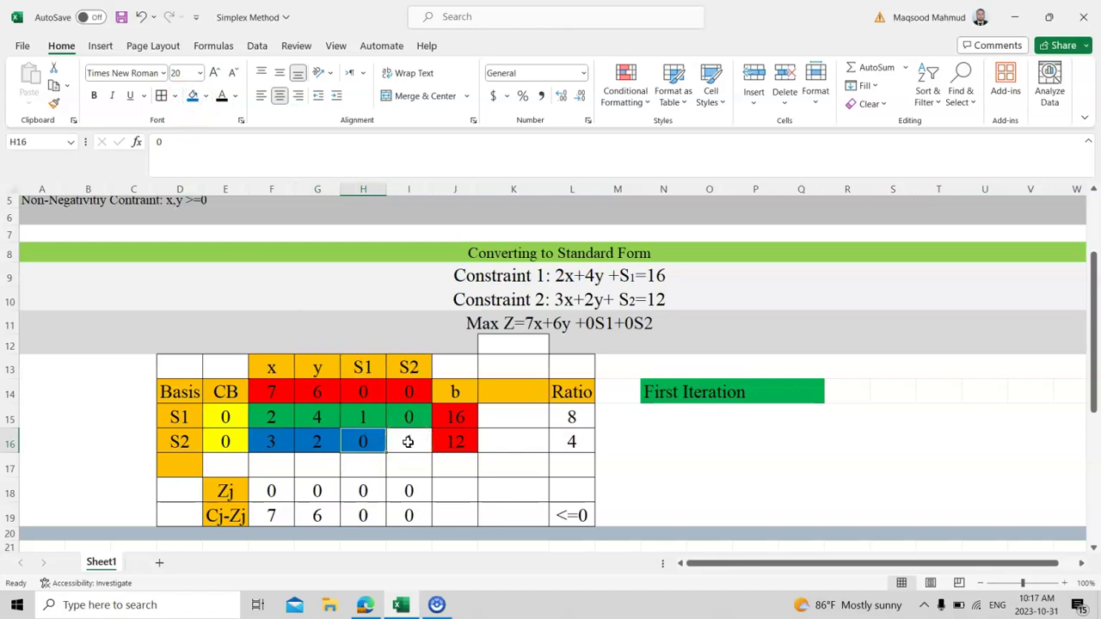
# Try writing an explicit coefficient of 1 before S2 in the standard-form Constraint 2.
pyautogui.click(584, 315)
pyautogui.doubleClick(617, 297)
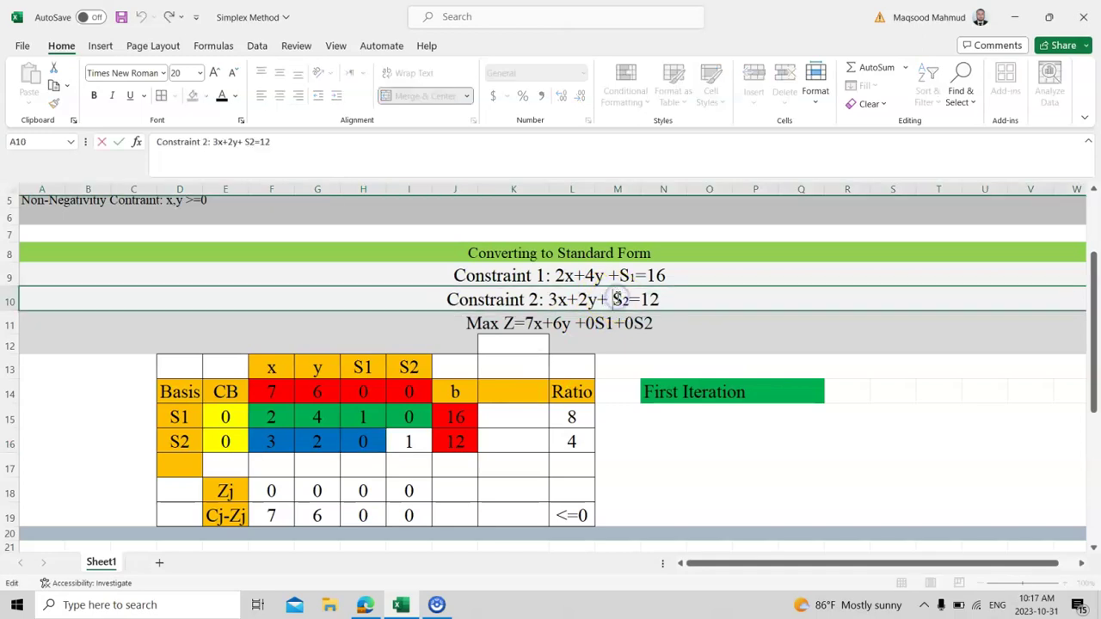
pyautogui.write('1')
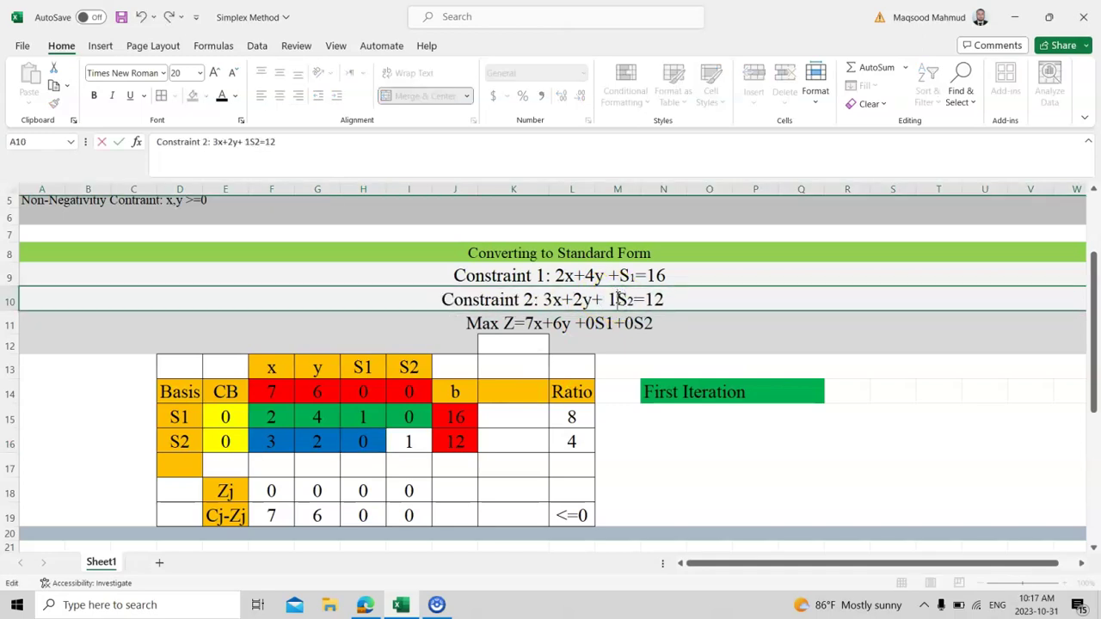
pyautogui.press('BackSpace')
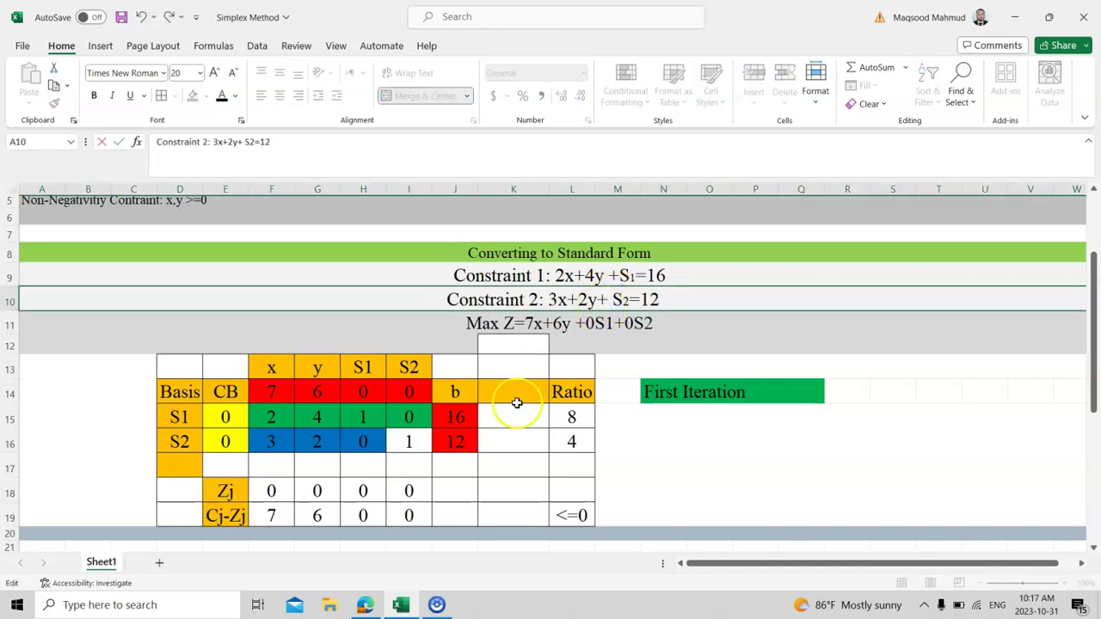
# Fill the S2 row's coefficient under S2, cell I16, with the same blue.
pyautogui.click(416, 442)
pyautogui.click(194, 100)
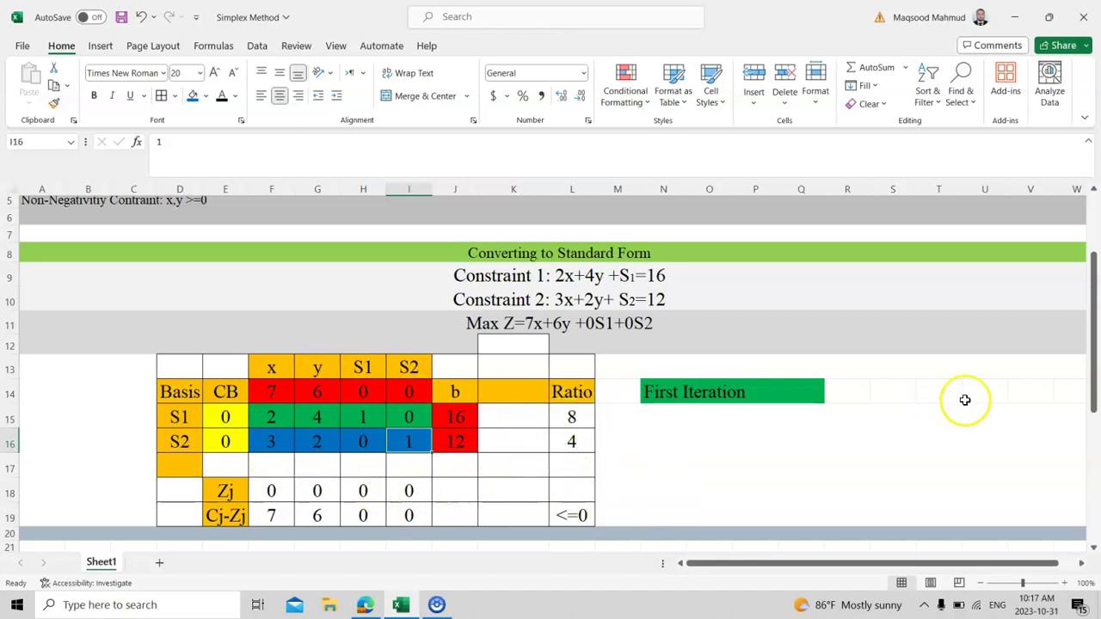
# Fill the Zj label cell of the first iteration tableau with red.
pyautogui.moveTo(1095, 311); pyautogui.dragTo(1095, 321)
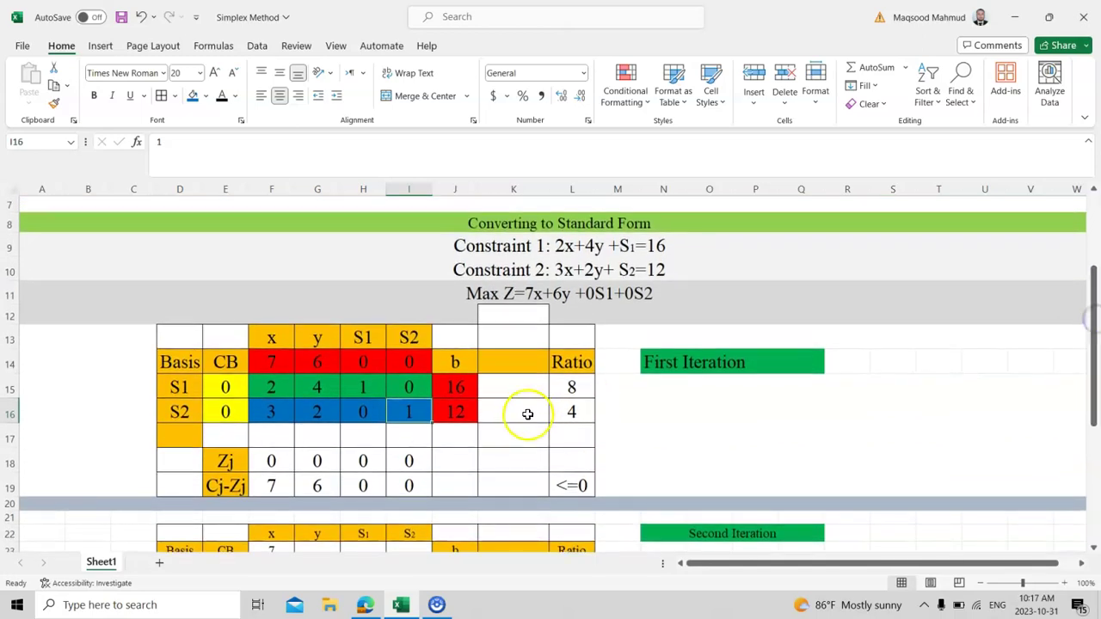
pyautogui.click(213, 467)
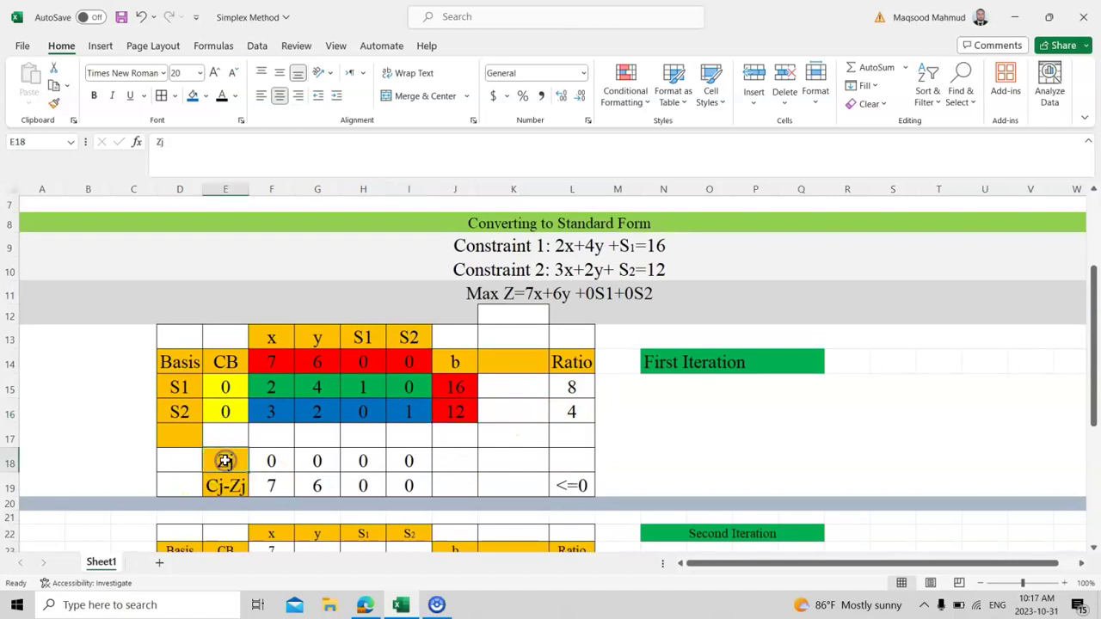
pyautogui.click(206, 96)
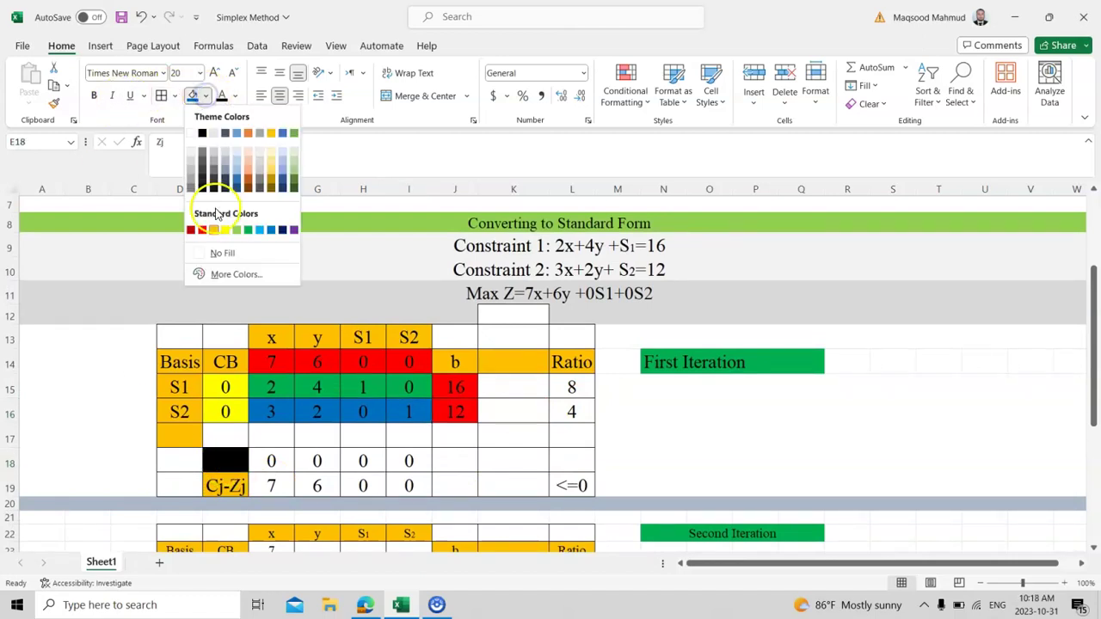
pyautogui.click(202, 231)
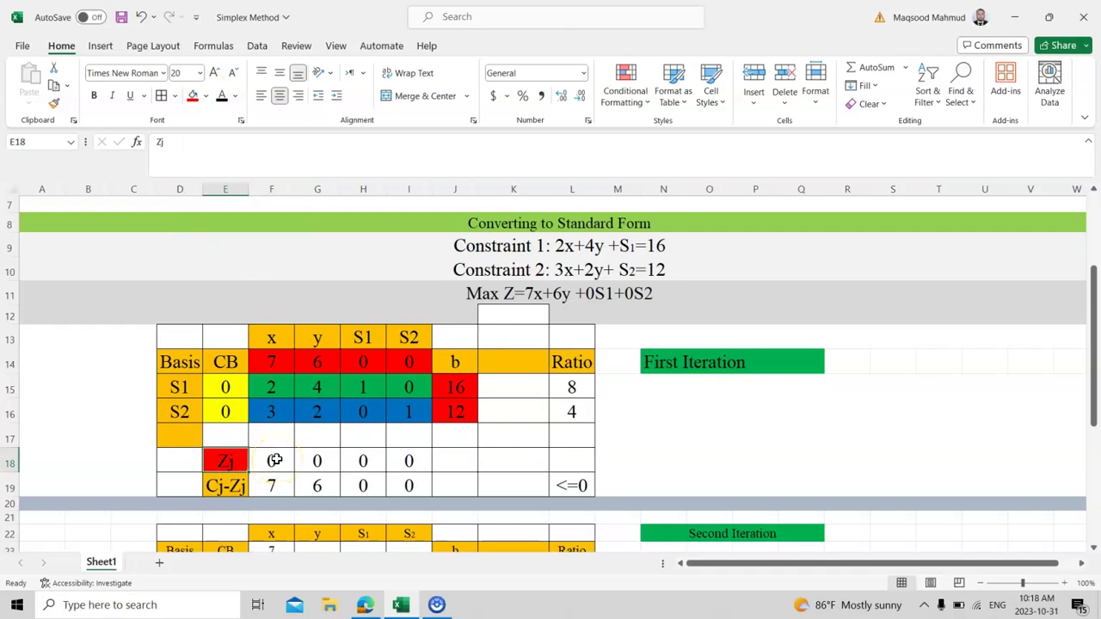
# Trace the CB values against the x coefficients and fill the Zj value under x, cell F18, with green.
pyautogui.click(228, 389)
pyautogui.click(277, 393)
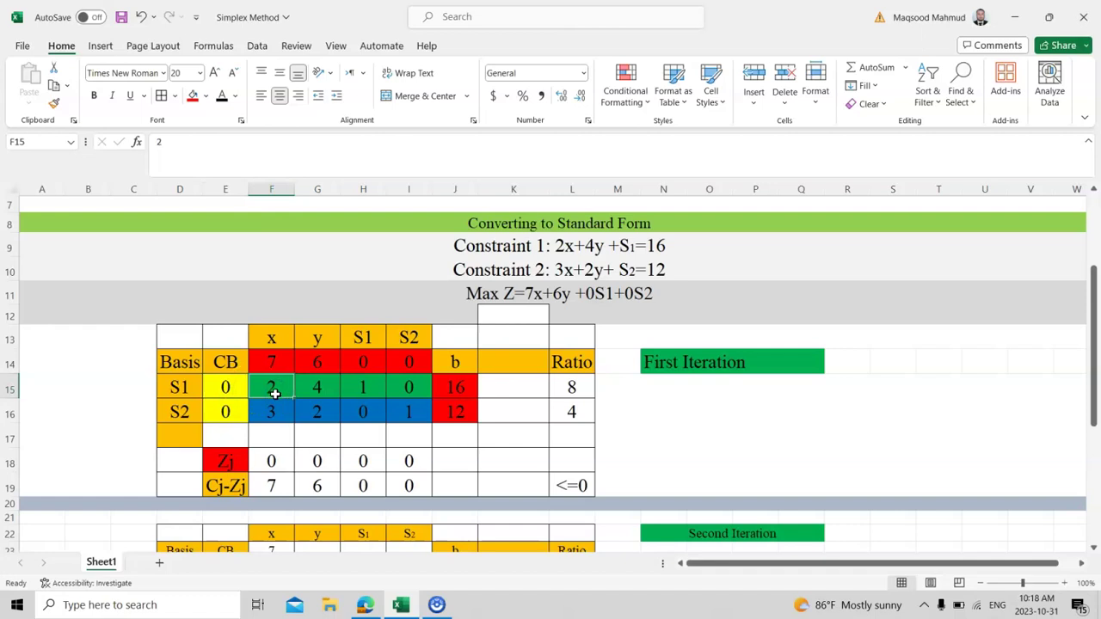
pyautogui.click(228, 412)
pyautogui.click(277, 411)
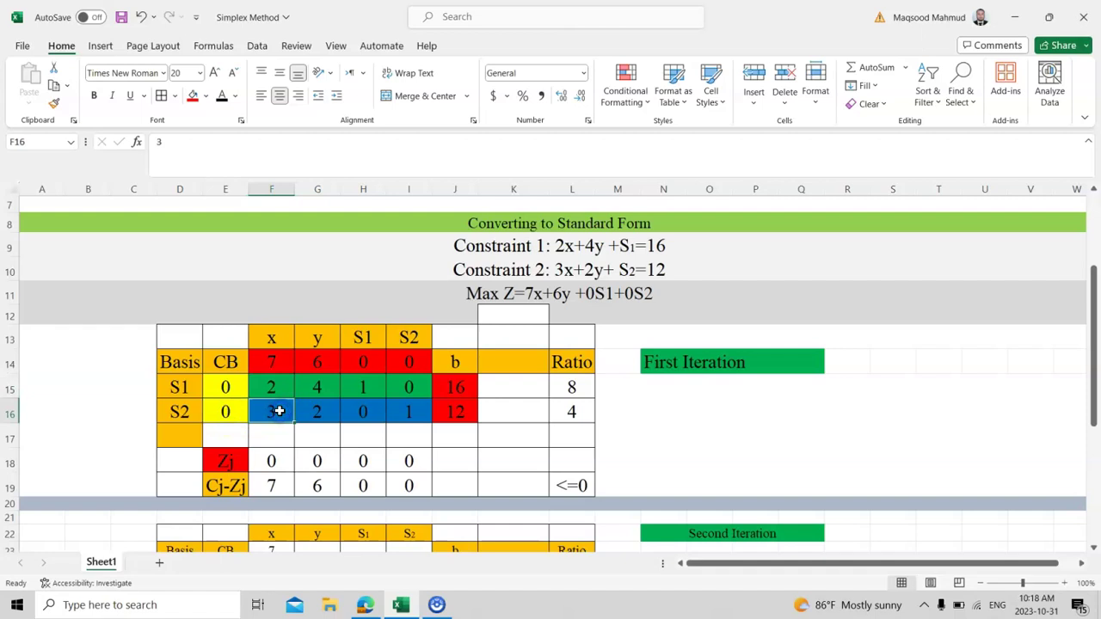
pyautogui.click(274, 463)
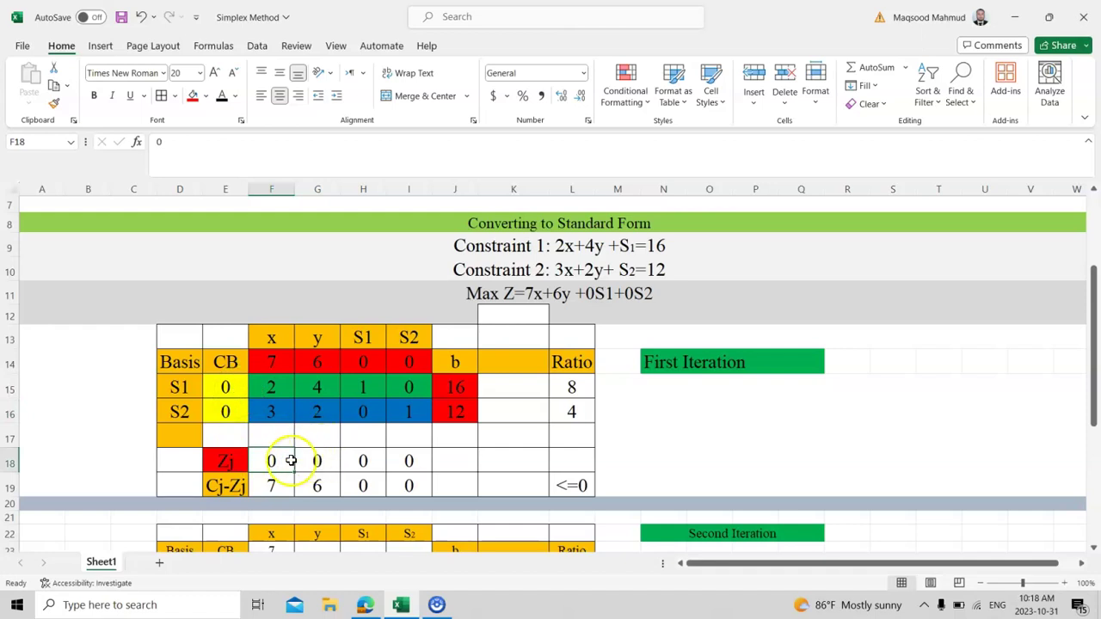
pyautogui.click(205, 97)
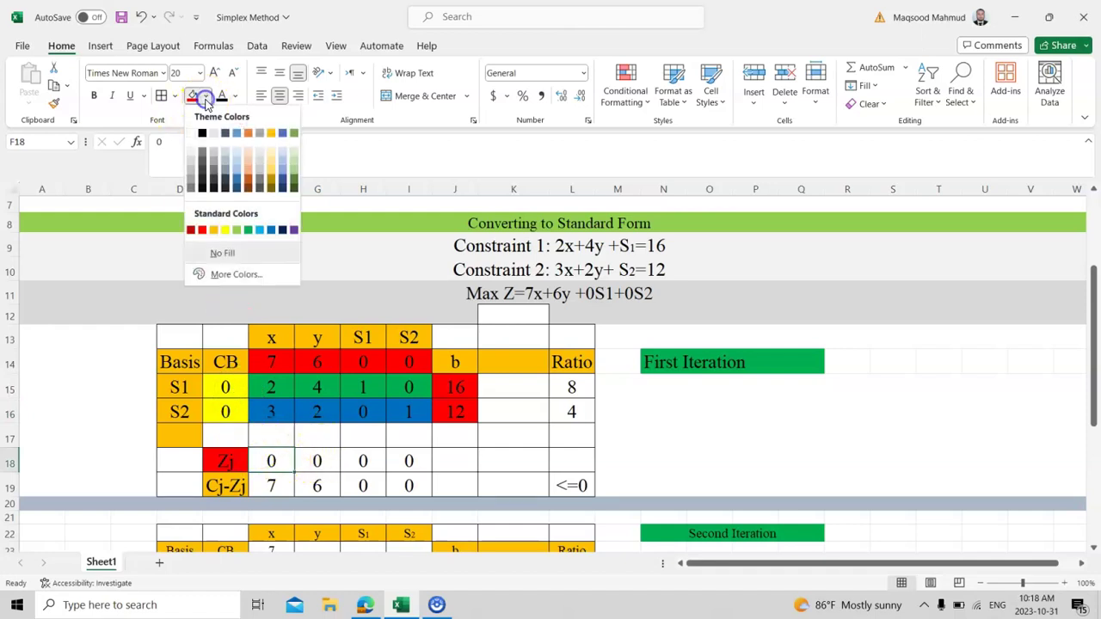
pyautogui.click(250, 231)
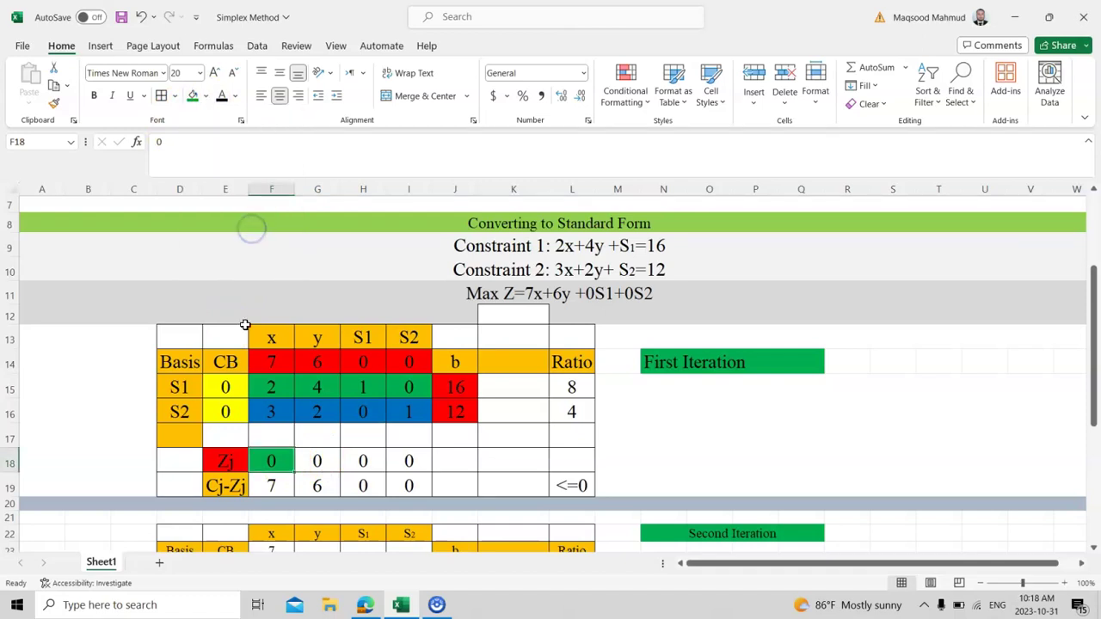
# Trace the CB values against the y coefficients and fill the Zj value under y, cell G18, with the same green.
pyautogui.click(320, 463)
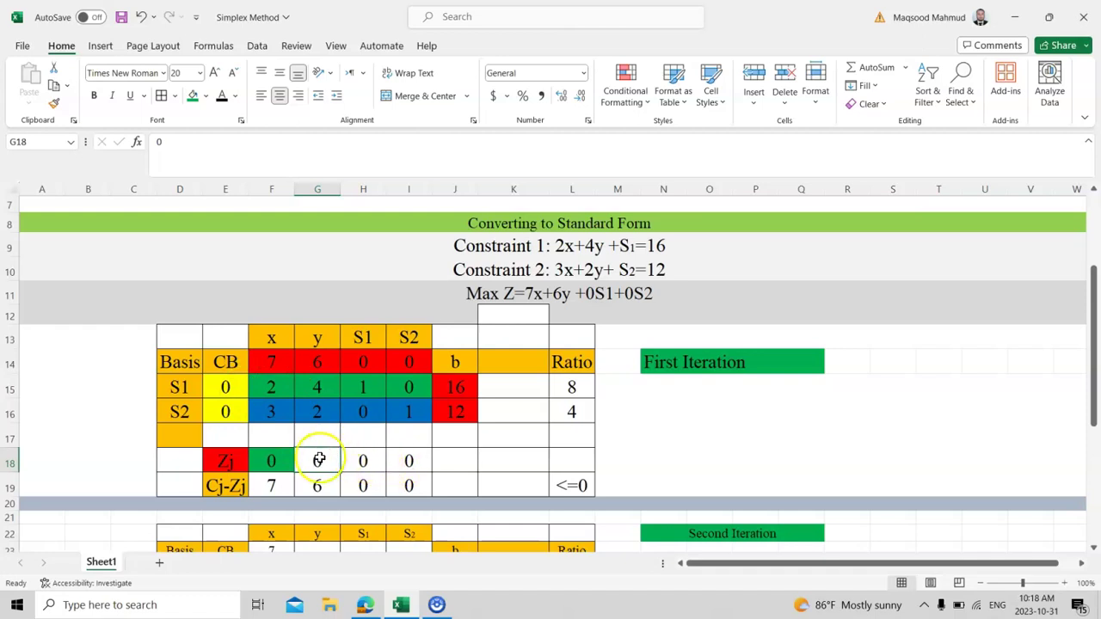
pyautogui.click(223, 387)
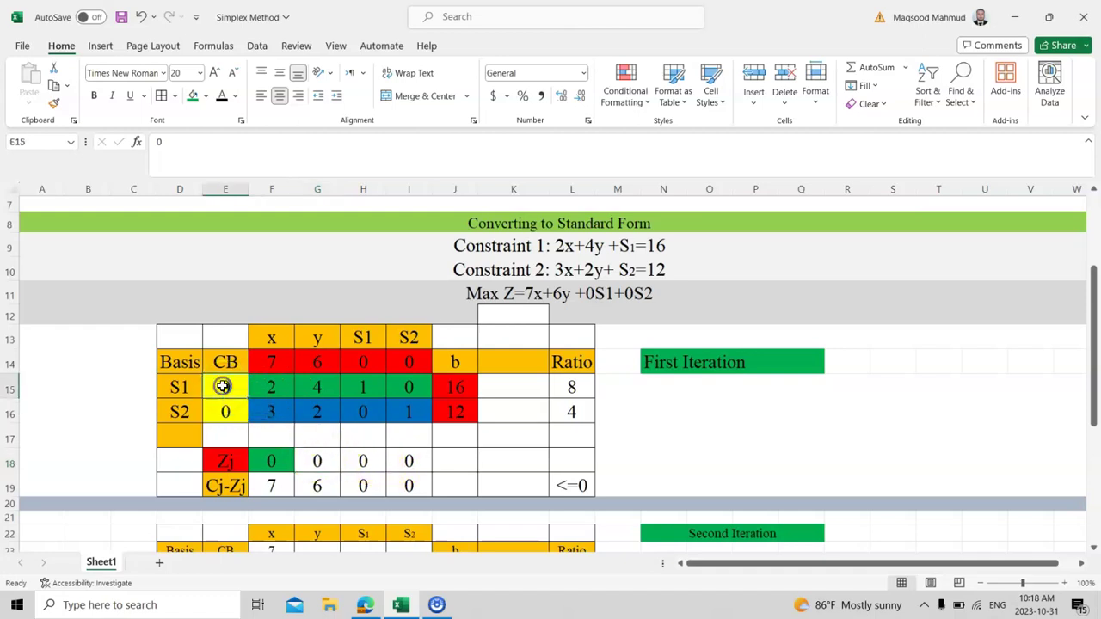
pyautogui.click(320, 387)
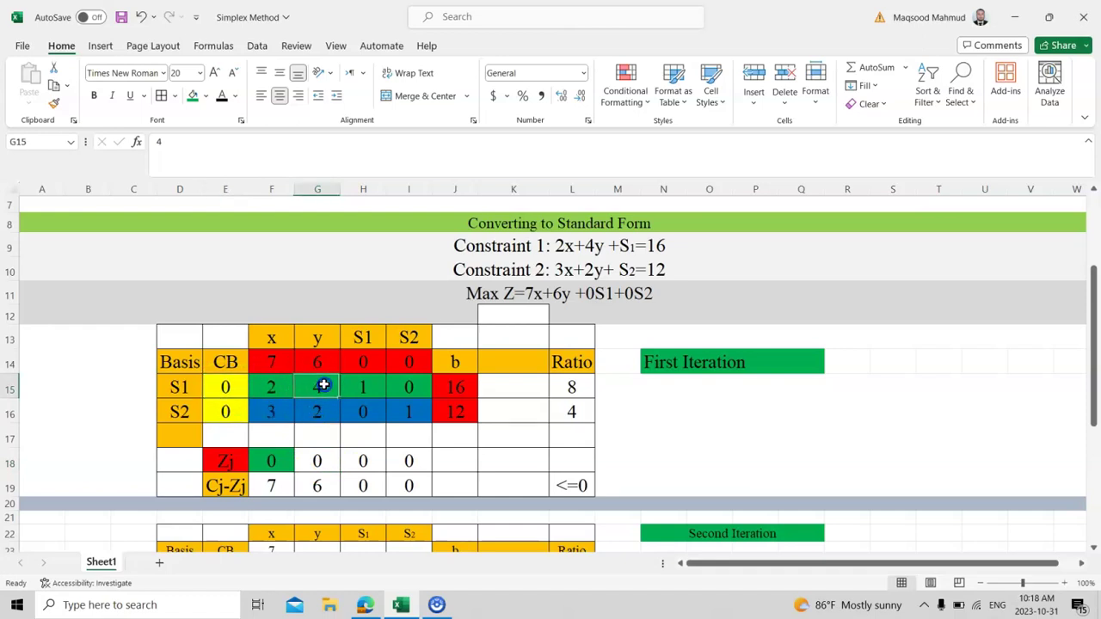
pyautogui.click(223, 412)
pyautogui.click(319, 414)
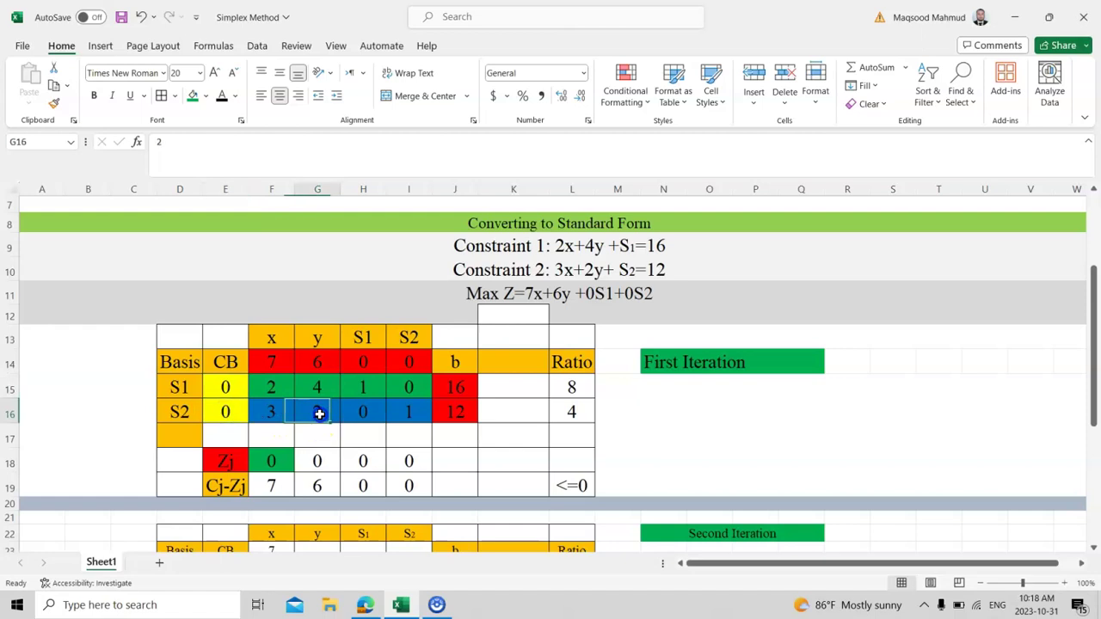
pyautogui.click(316, 458)
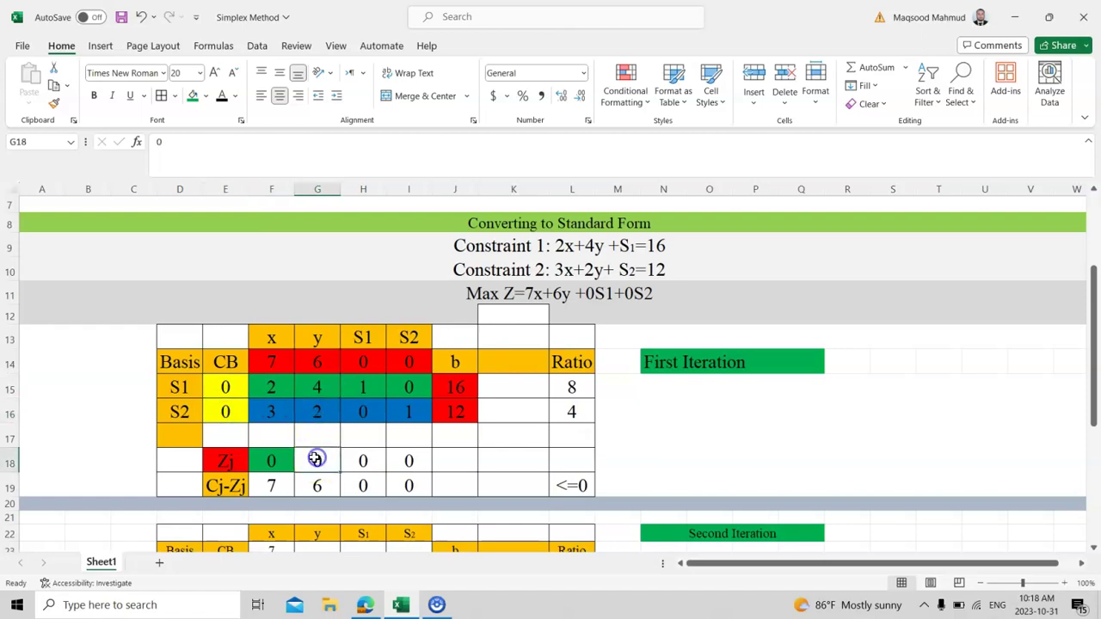
pyautogui.click(193, 94)
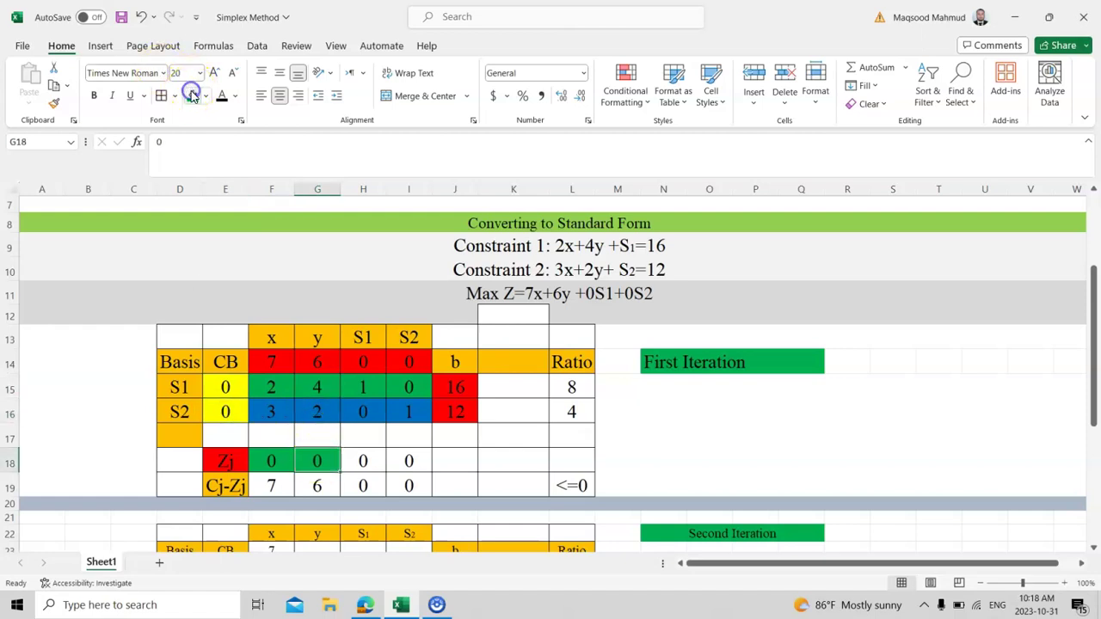
# Trace the CB values against the S1 column coefficients and fill its Zj value, cell H18, with green.
pyautogui.click(370, 387)
pyautogui.click(226, 387)
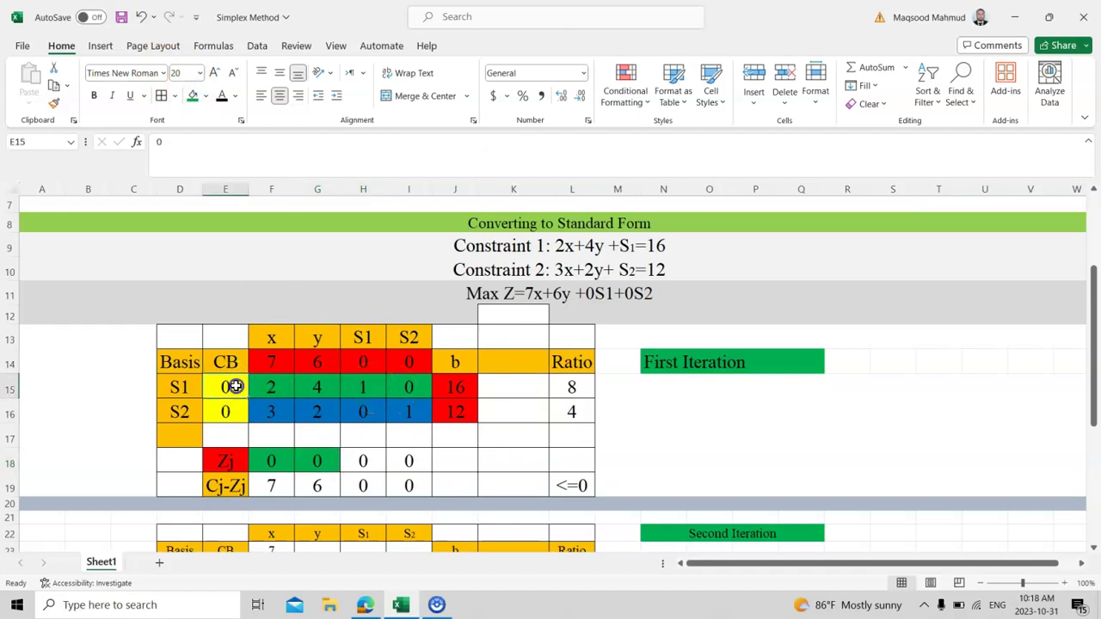
pyautogui.click(367, 388)
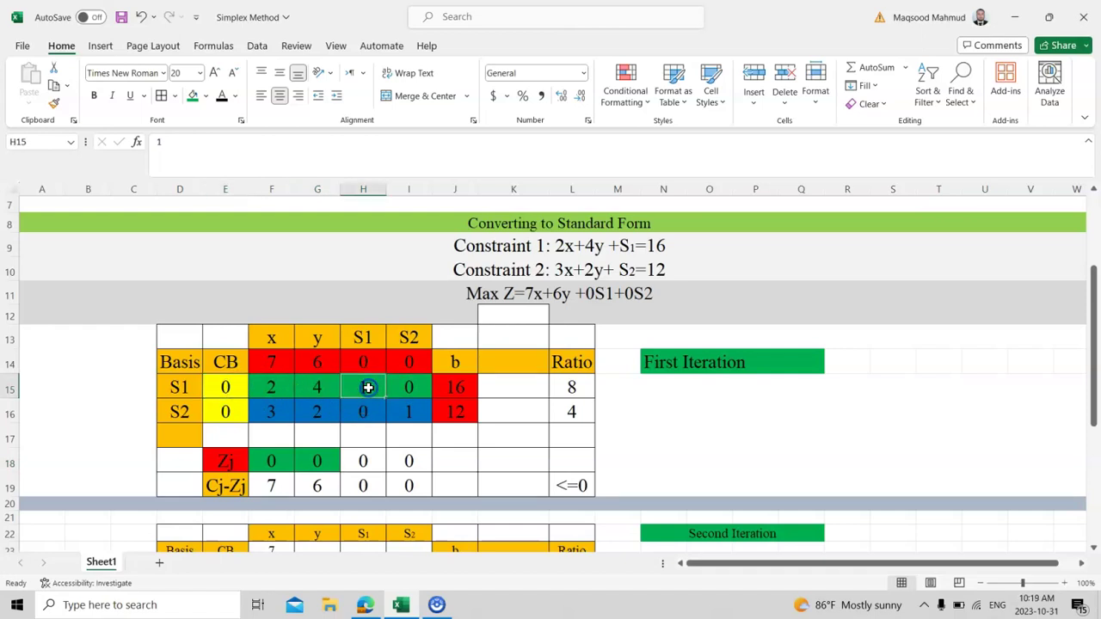
pyautogui.click(228, 411)
pyautogui.click(365, 414)
pyautogui.click(363, 461)
pyautogui.click(194, 95)
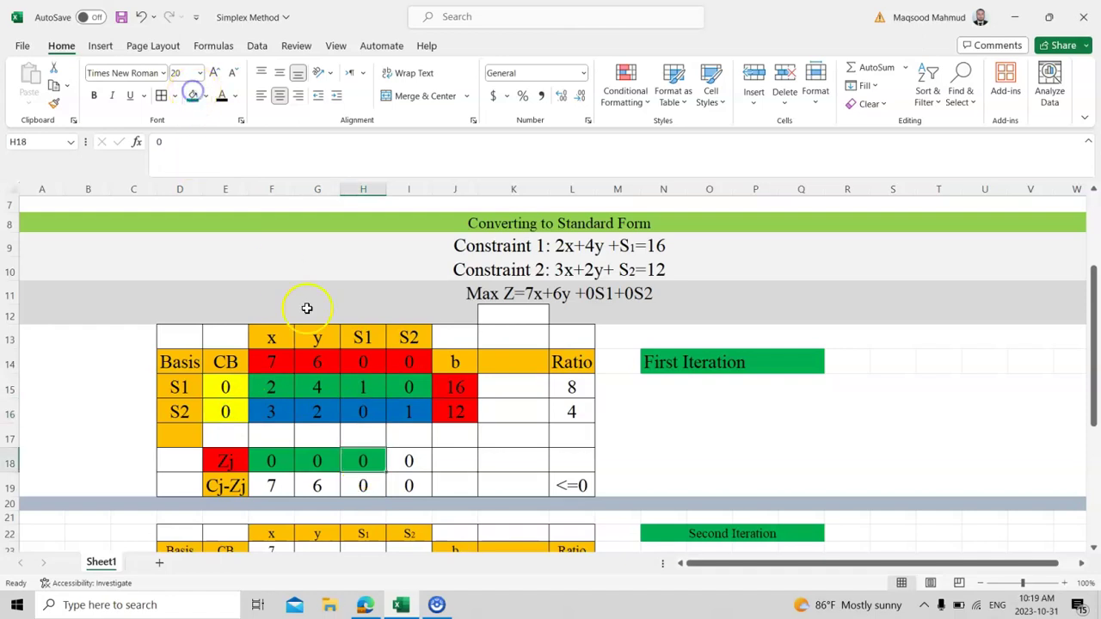
# Trace the S2 column coefficients against the CB values and fill the Zj value in cell I18 with green.
pyautogui.click(408, 460)
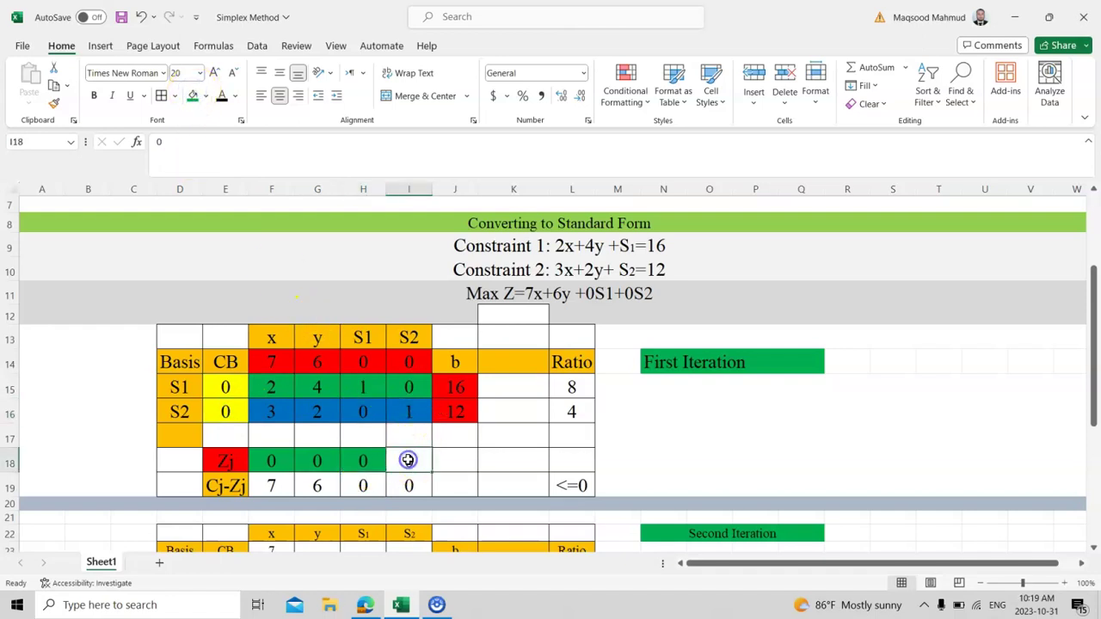
pyautogui.click(223, 387)
pyautogui.click(411, 387)
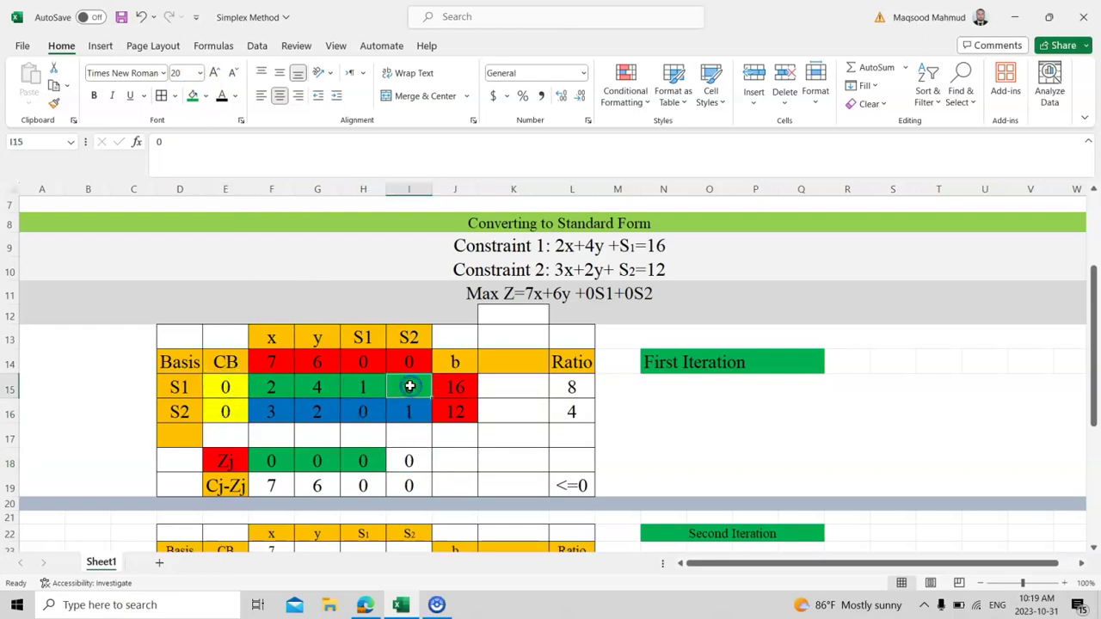
pyautogui.click(419, 414)
pyautogui.click(416, 459)
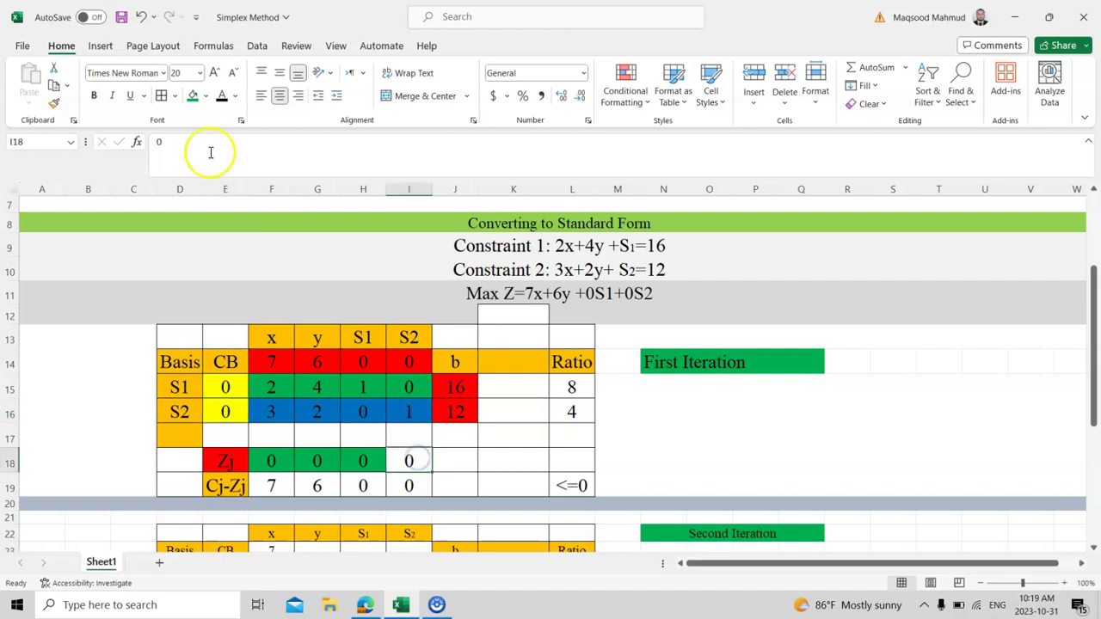
pyautogui.click(192, 95)
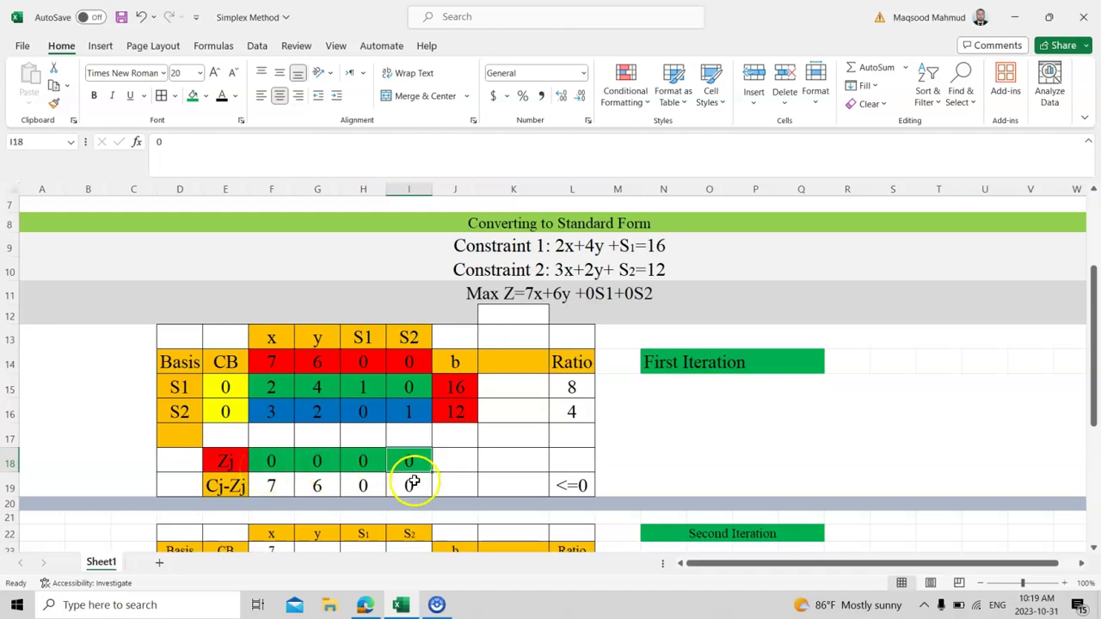
# Replace the CB header in cell E14 of the first iteration tableau with Cj.
pyautogui.click(221, 488)
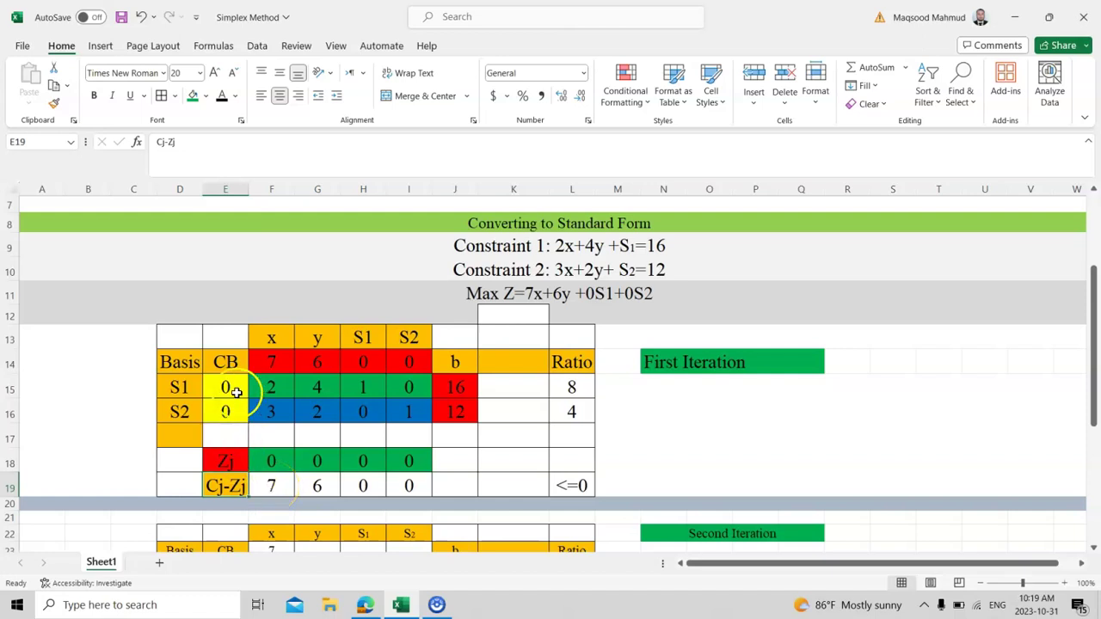
pyautogui.click(276, 365)
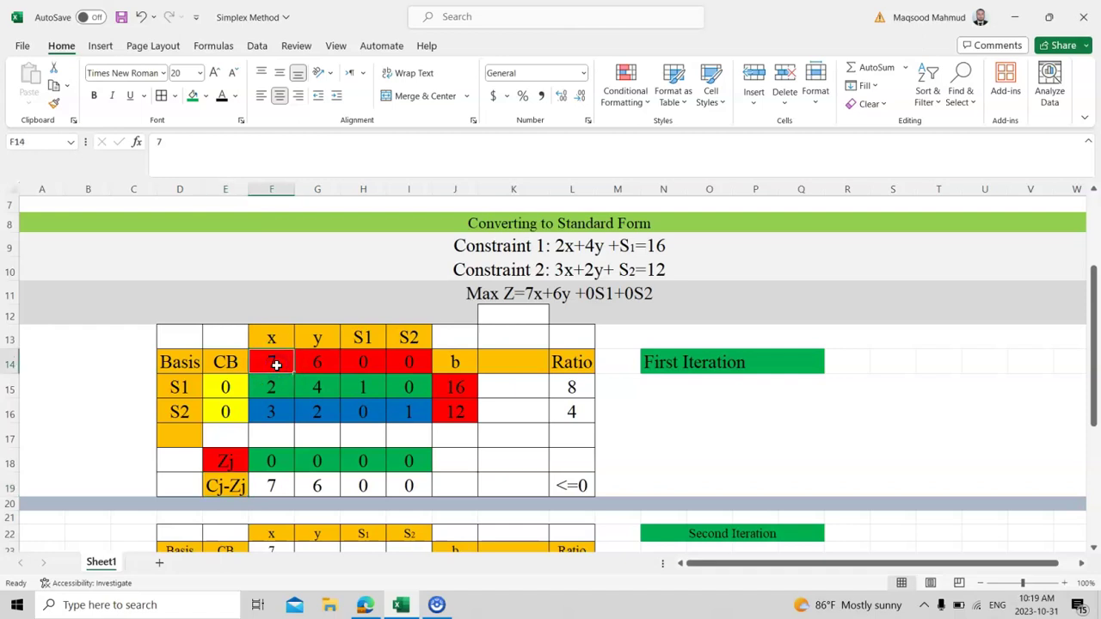
pyautogui.click(234, 361)
pyautogui.press('BackSpace')
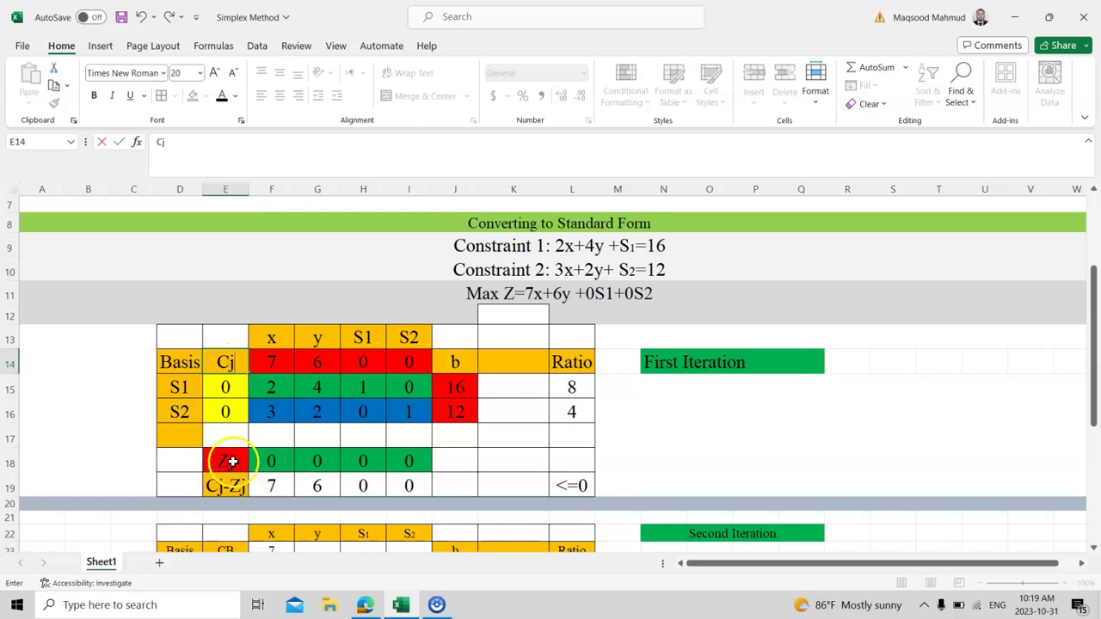
pyautogui.click(272, 365)
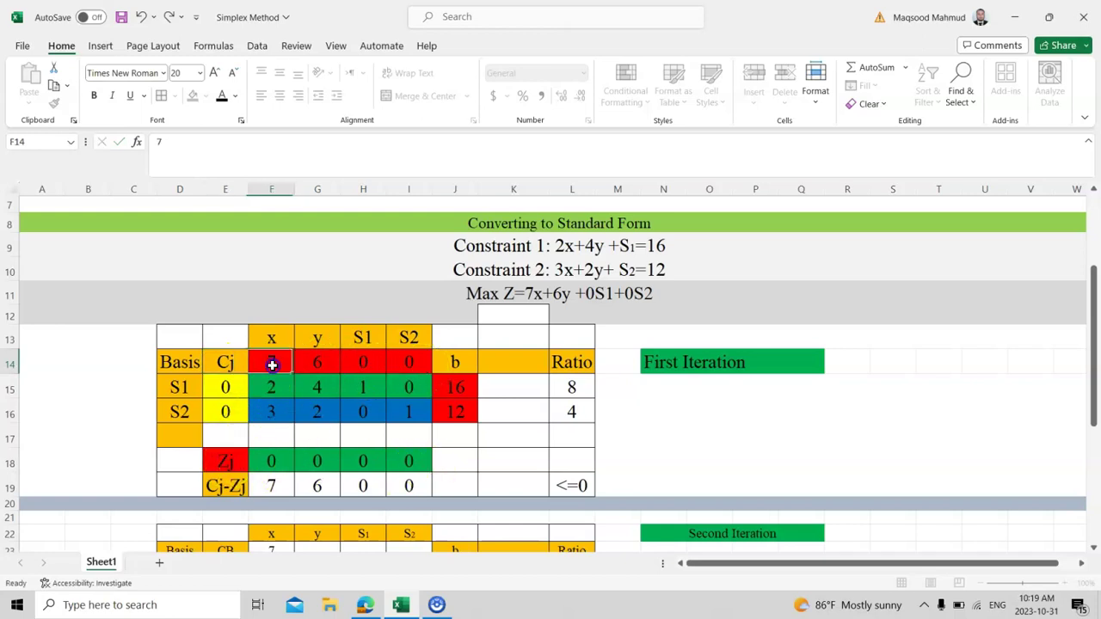
# Examine how each Cj-Zj value in row 19 follows from the Cj and Zj values in its column.
pyautogui.click(273, 460)
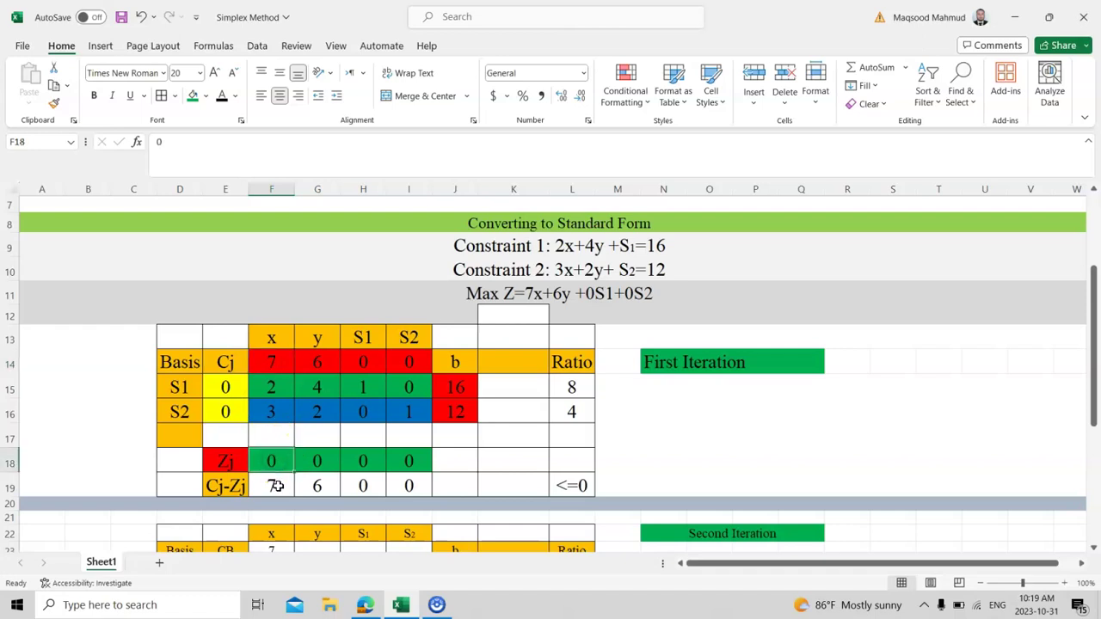
pyautogui.click(318, 362)
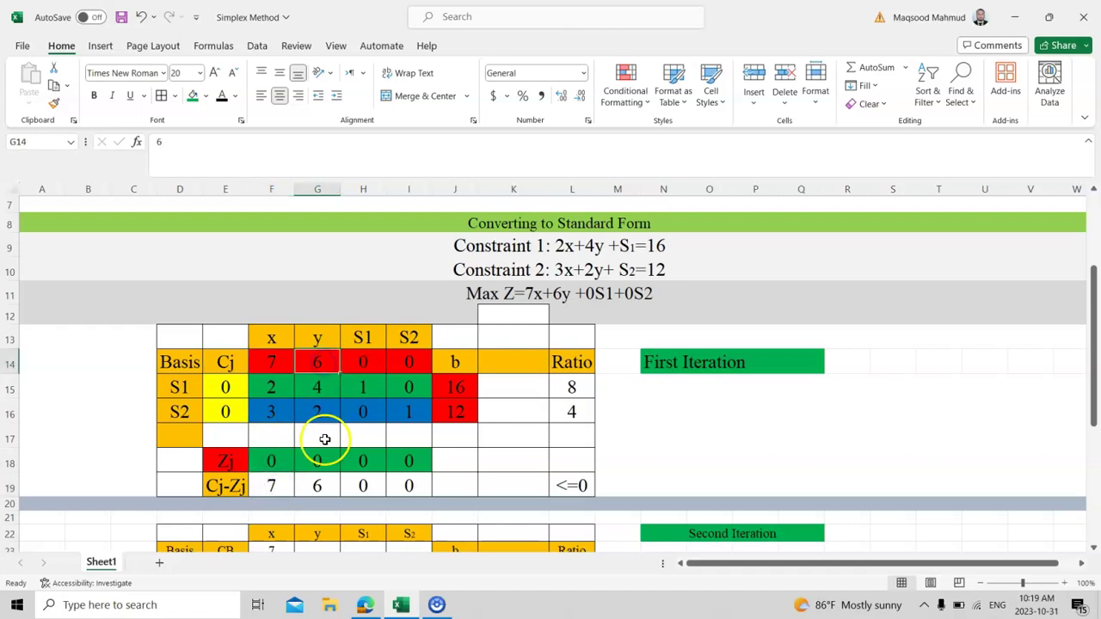
pyautogui.click(319, 488)
pyautogui.click(366, 360)
pyautogui.click(366, 459)
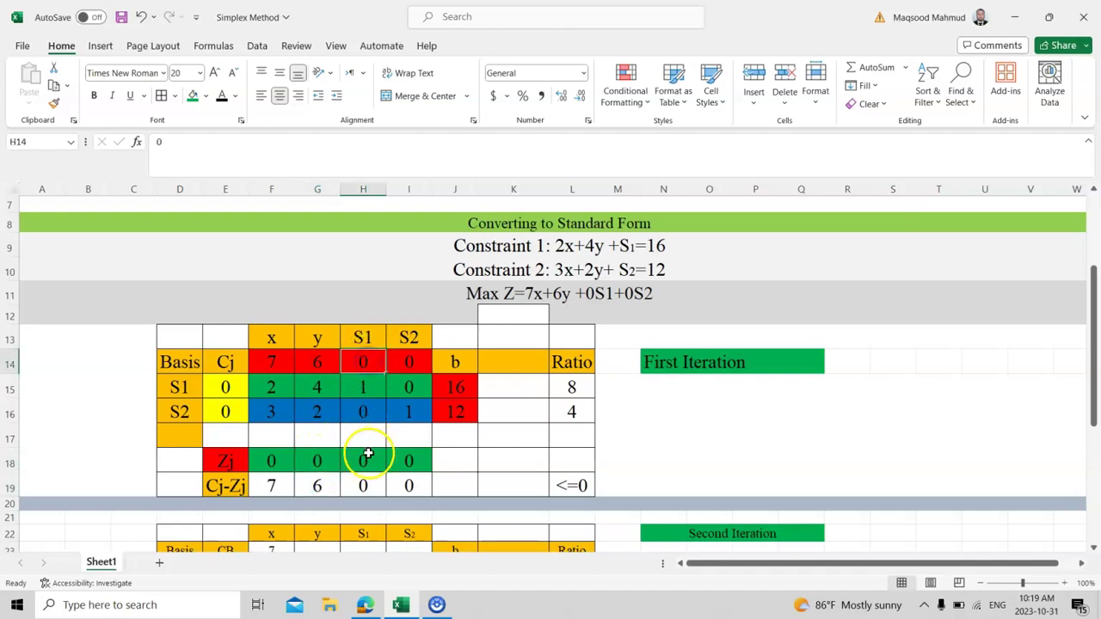
pyautogui.click(406, 362)
pyautogui.click(411, 460)
pyautogui.click(413, 489)
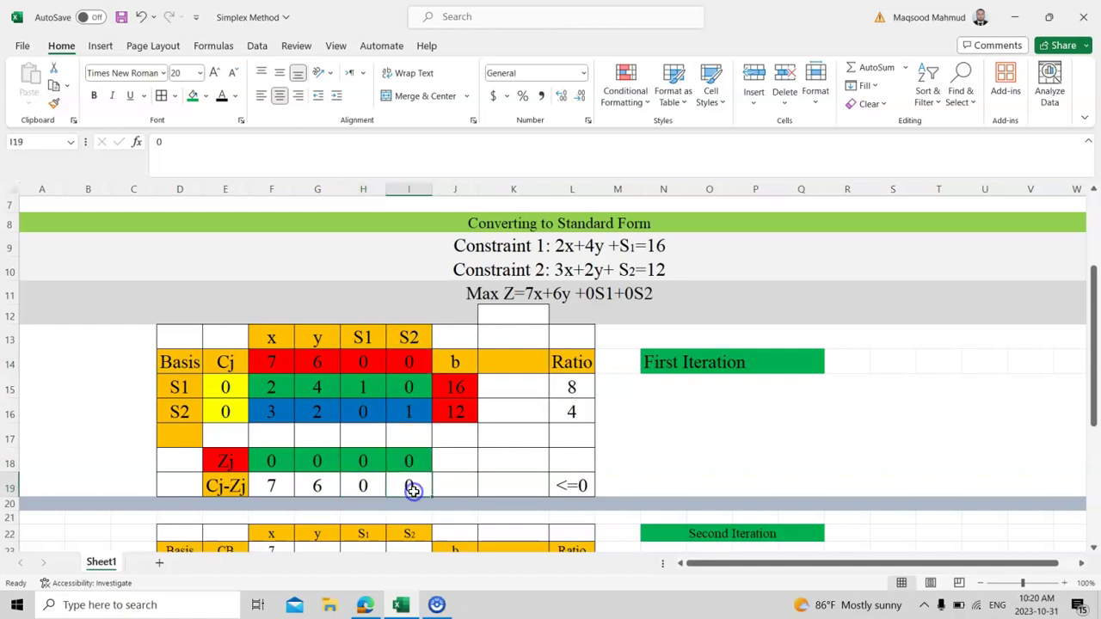
# Fill the four Cj-Zj values in cells F19 to I19 with light gray.
pyautogui.moveTo(415, 487); pyautogui.dragTo(307, 483)
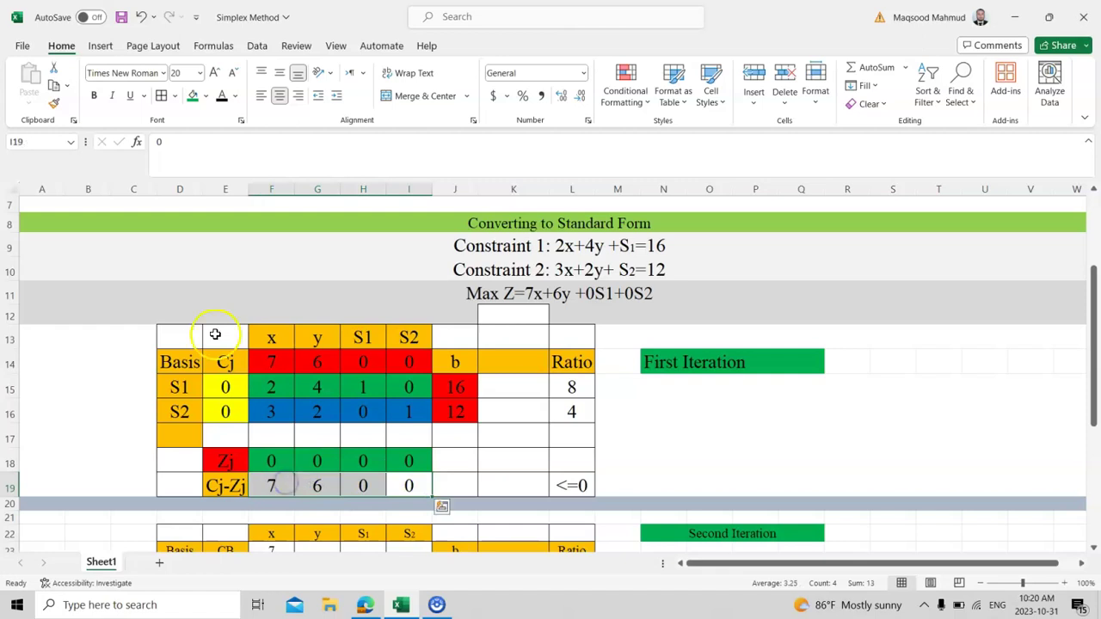
pyautogui.click(206, 101)
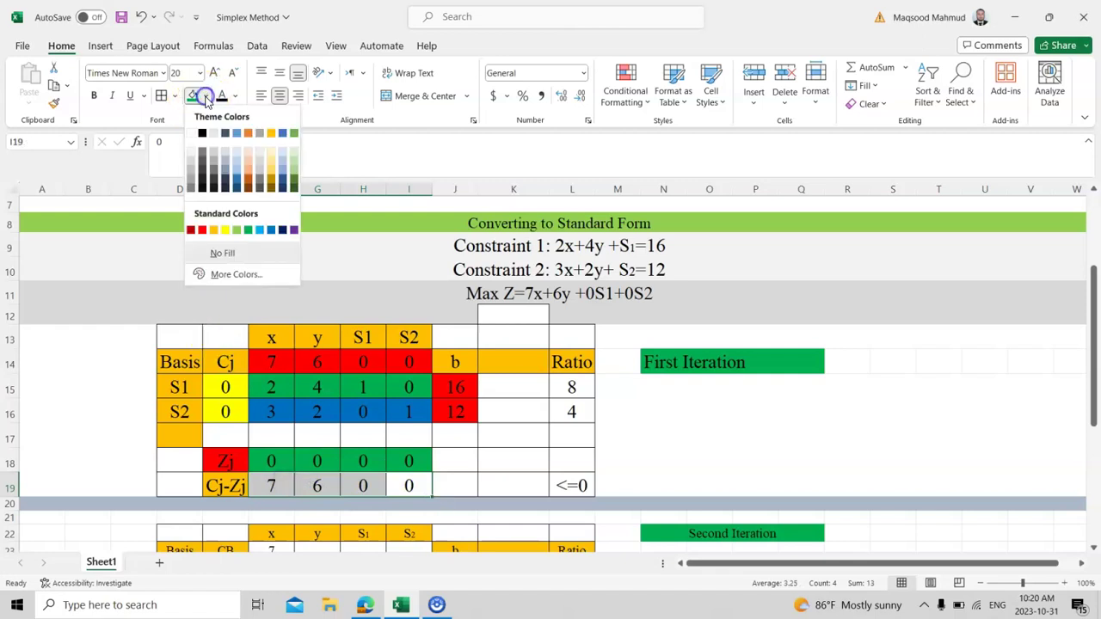
pyautogui.click(261, 164)
pyautogui.click(572, 428)
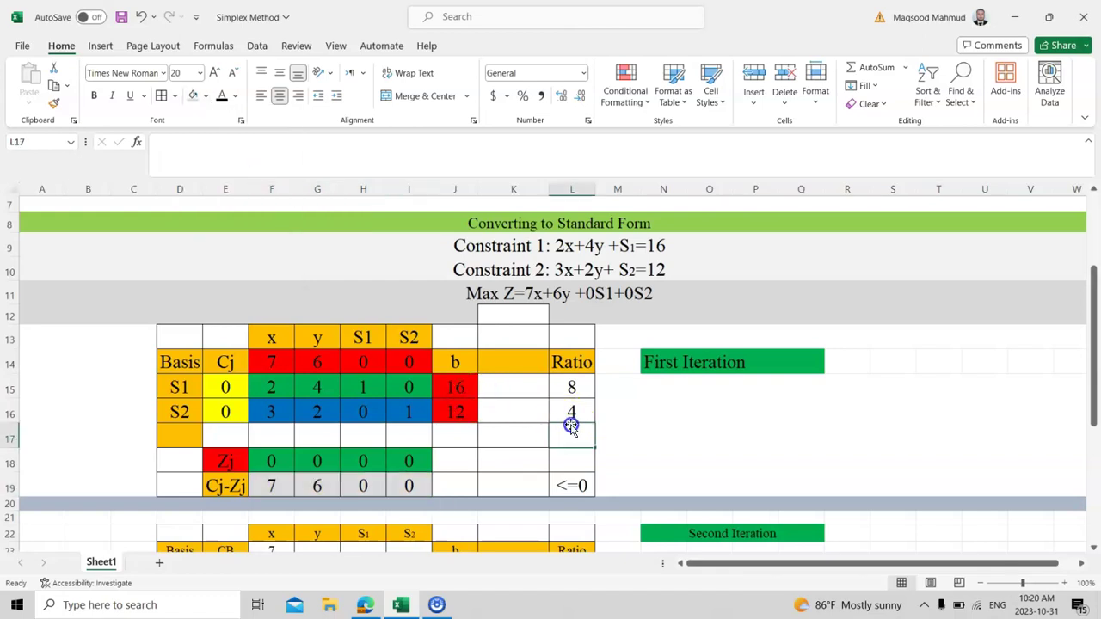
# Fill the <=0 condition cell L19 at the end of the Cj-Zj row with red.
pyautogui.moveTo(573, 386); pyautogui.dragTo(577, 408)
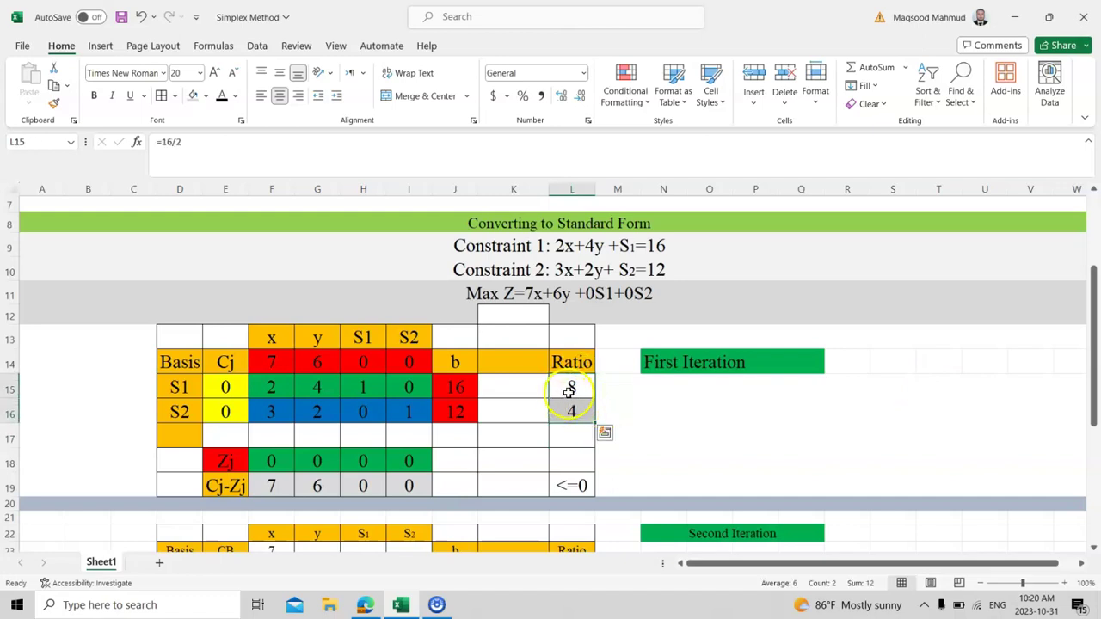
pyautogui.click(523, 429)
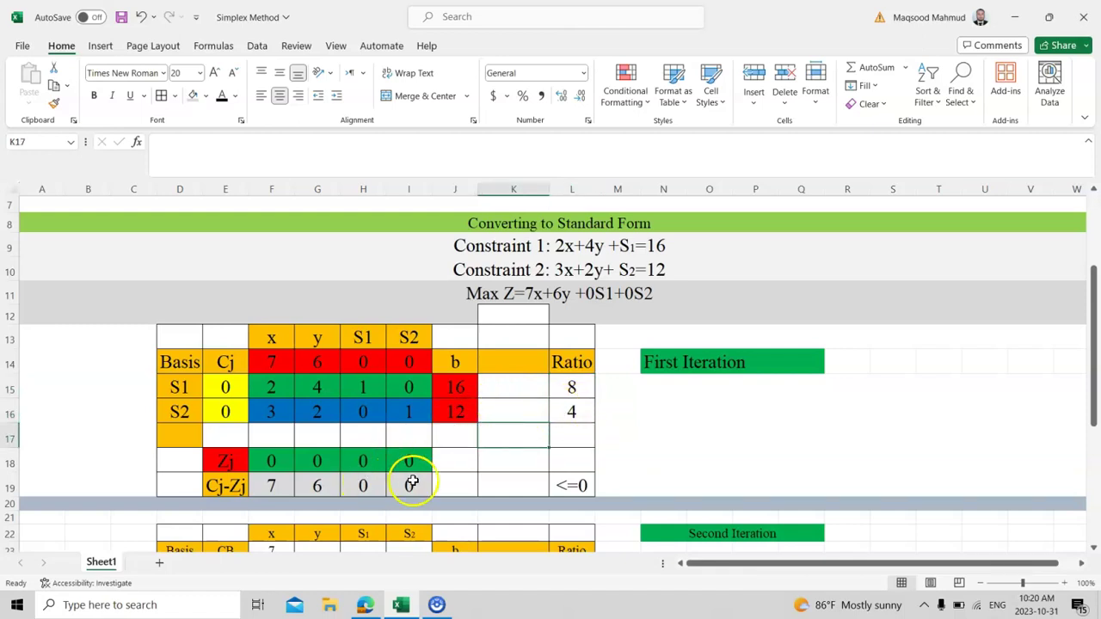
pyautogui.click(571, 486)
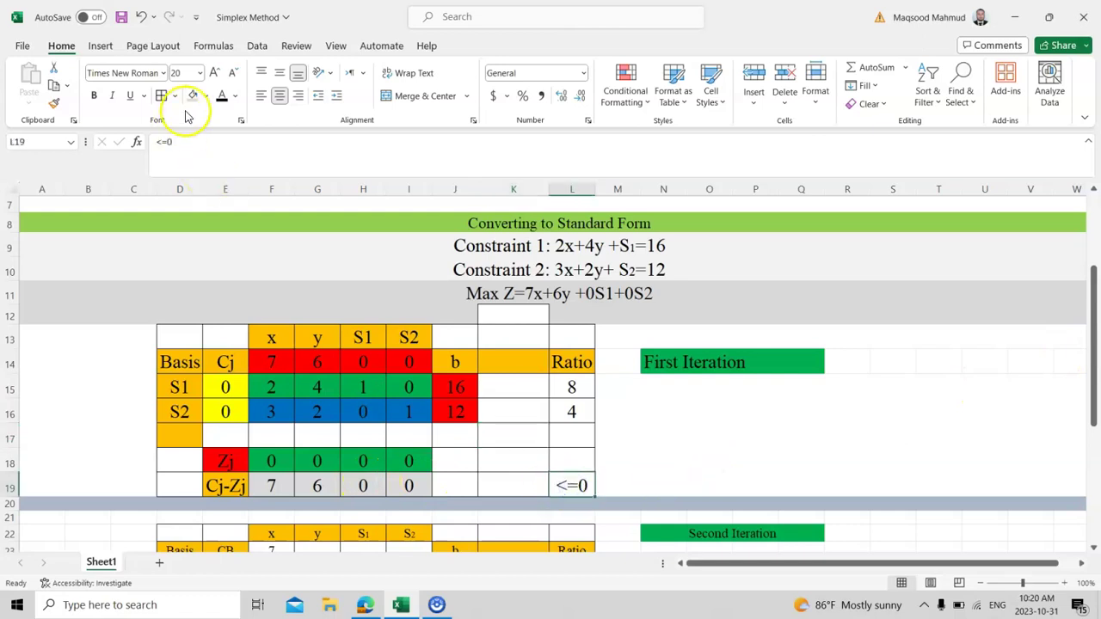
pyautogui.click(206, 97)
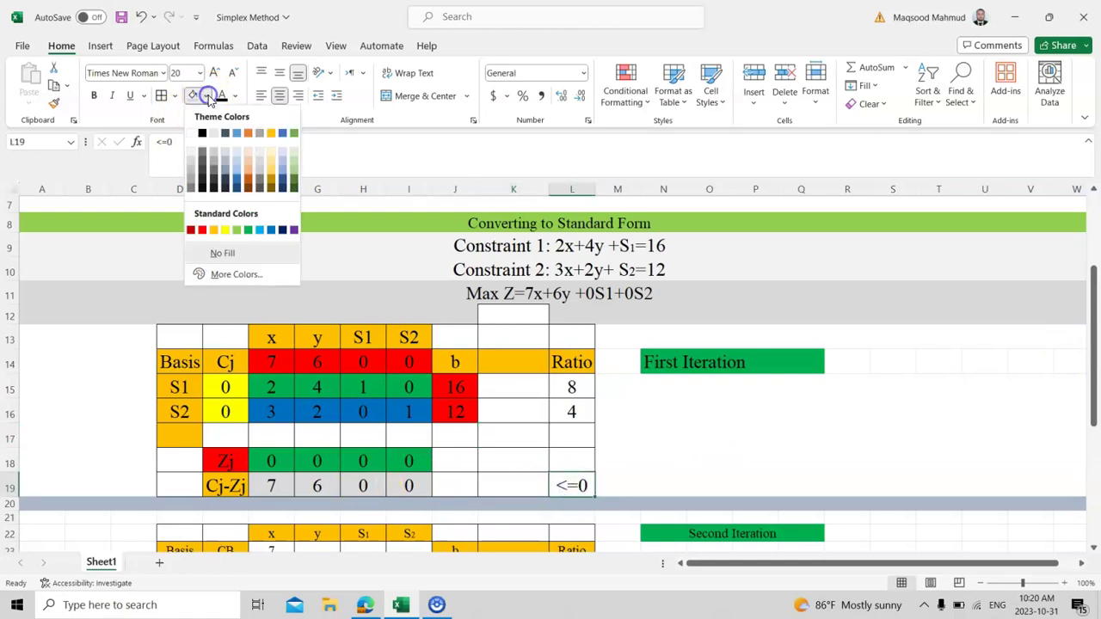
pyautogui.click(202, 229)
pyautogui.click(607, 428)
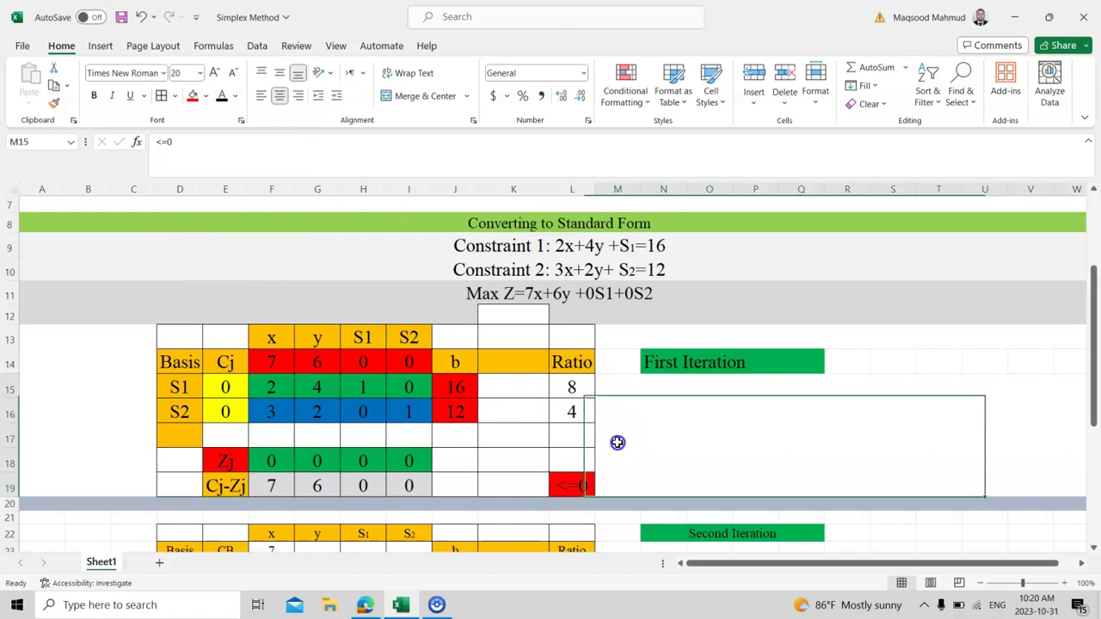
pyautogui.click(574, 485)
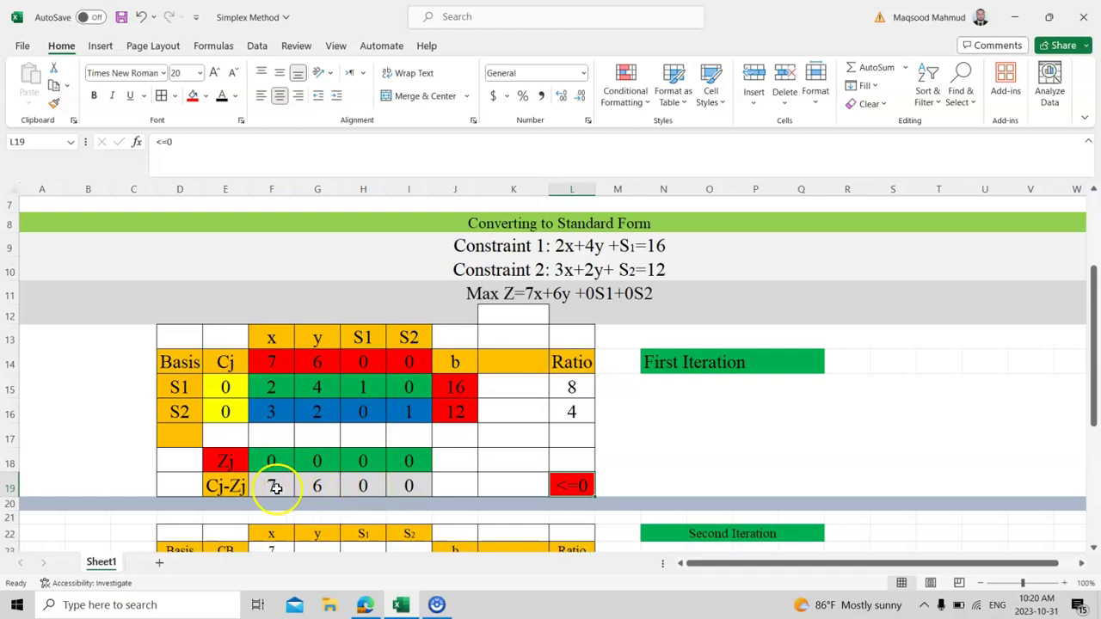
# Fill the positive Cj-Zj values in cells G19 and F19 with red.
pyautogui.click(326, 486)
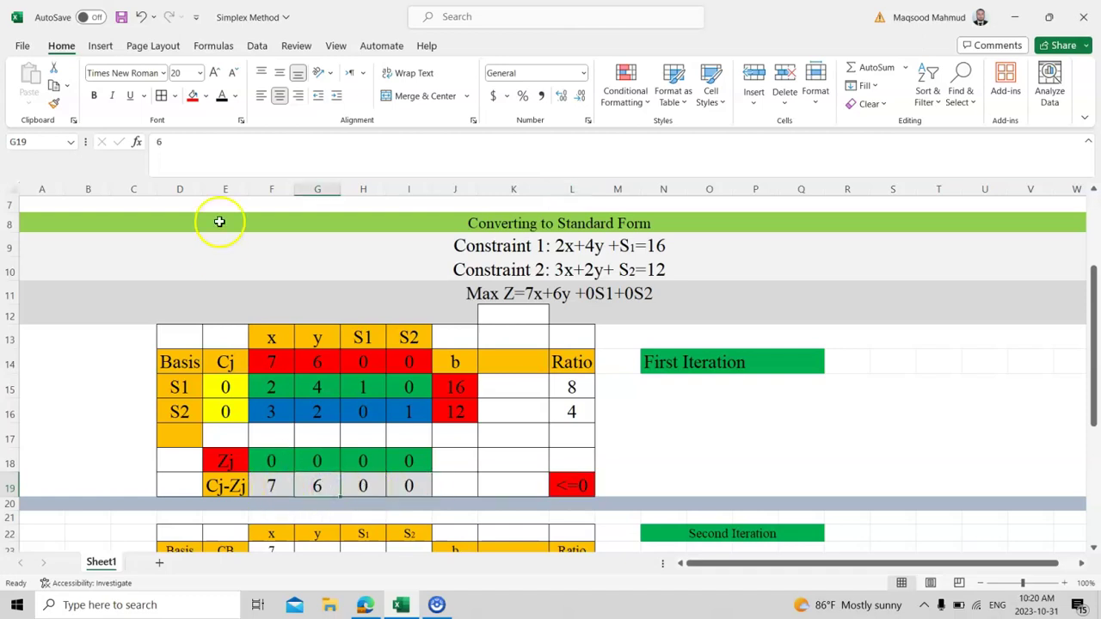
pyautogui.click(193, 98)
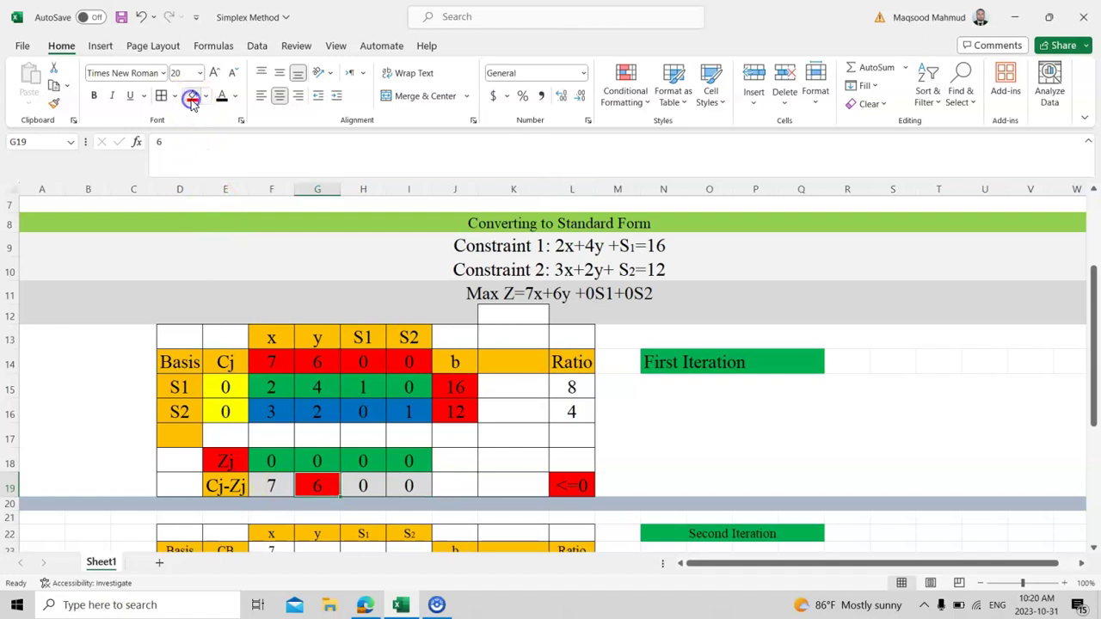
pyautogui.click(274, 486)
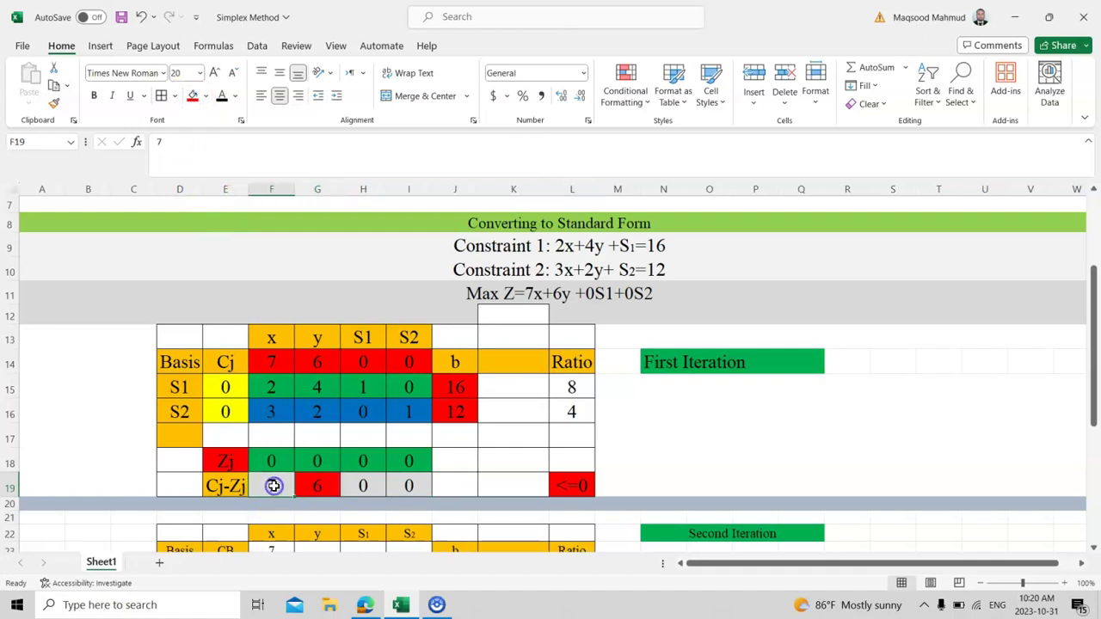
pyautogui.click(192, 98)
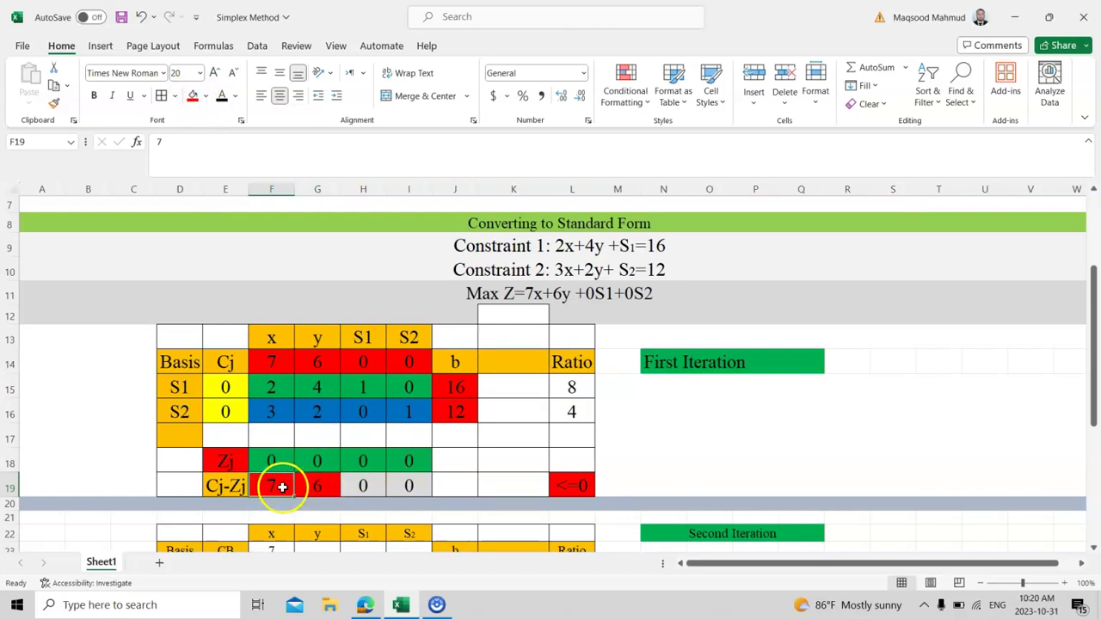
# Change the fill of the y column's Cj-Zj value in cell G19 to a near-white light gray.
pyautogui.click(310, 486)
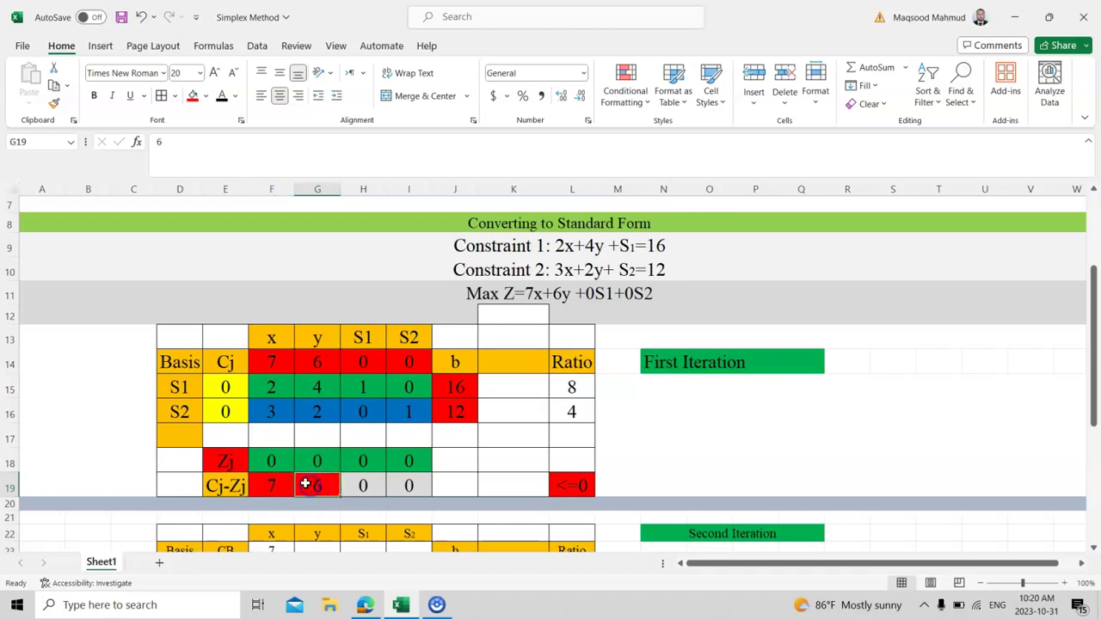
pyautogui.click(207, 96)
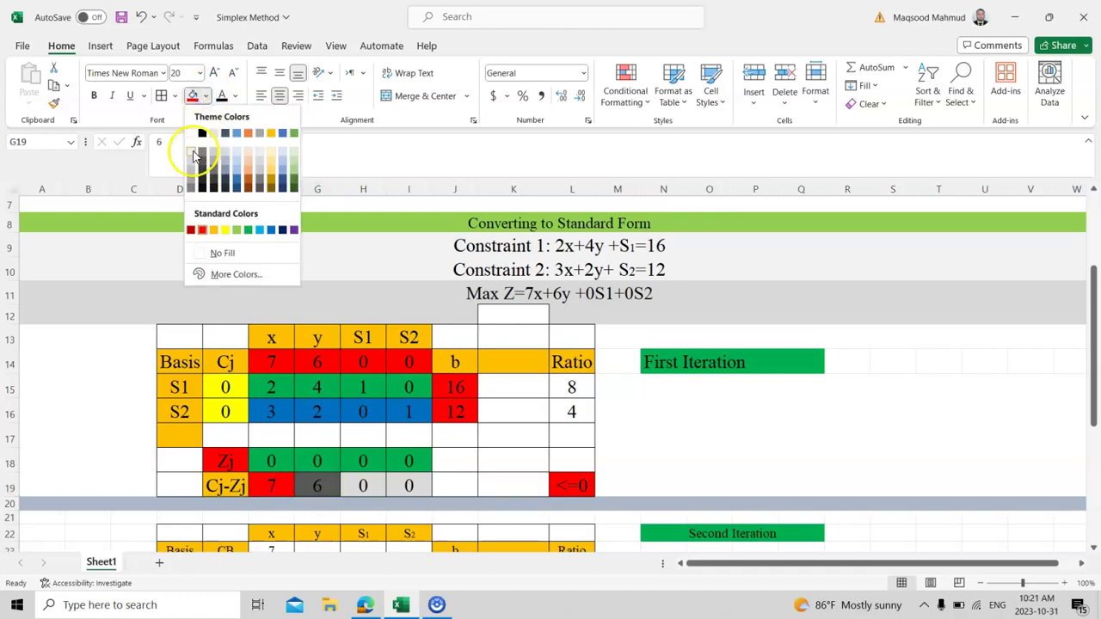
pyautogui.click(193, 159)
pyautogui.click(374, 483)
# Fill the x column of the first iteration tableau, cells F14 to F19, with purple as the pivot column.
pyautogui.click(274, 482)
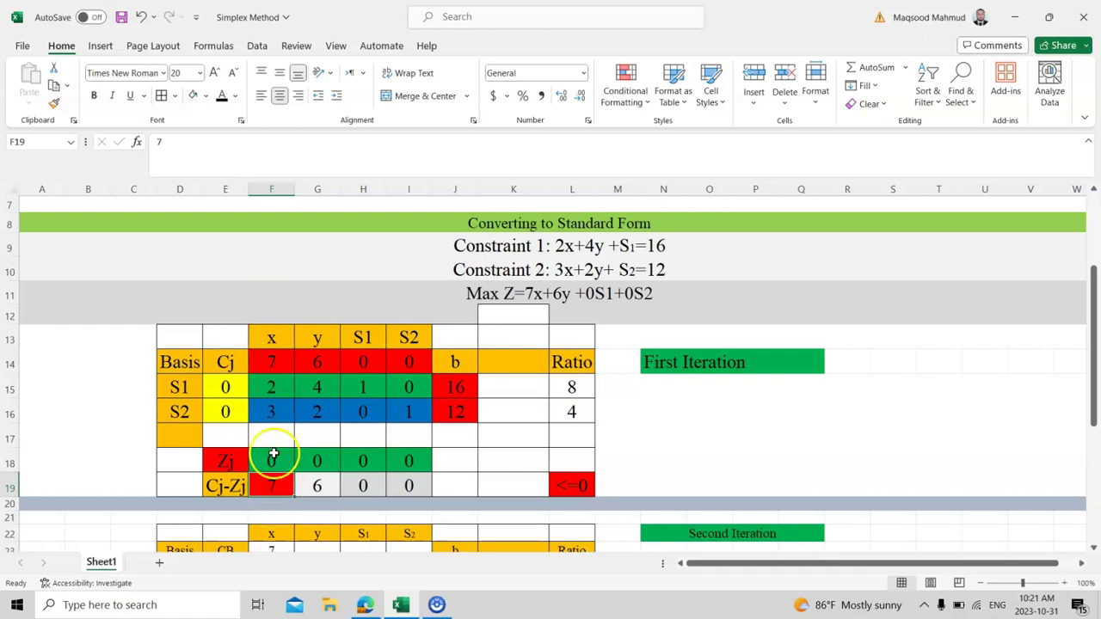
pyautogui.click(207, 96)
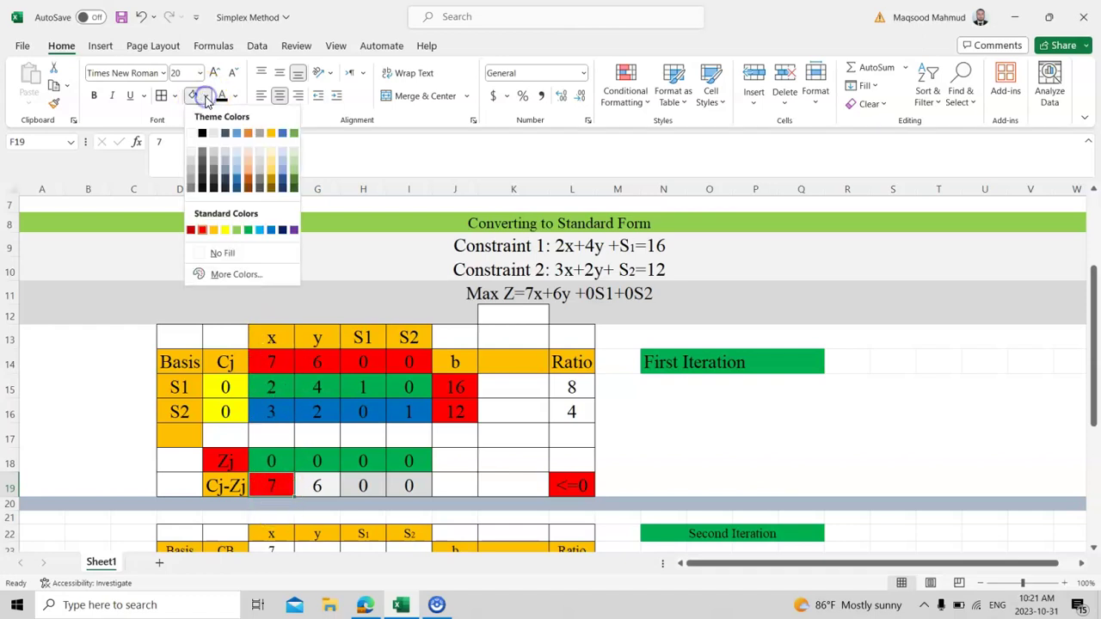
pyautogui.click(270, 356)
pyautogui.moveTo(270, 356); pyautogui.dragTo(270, 484)
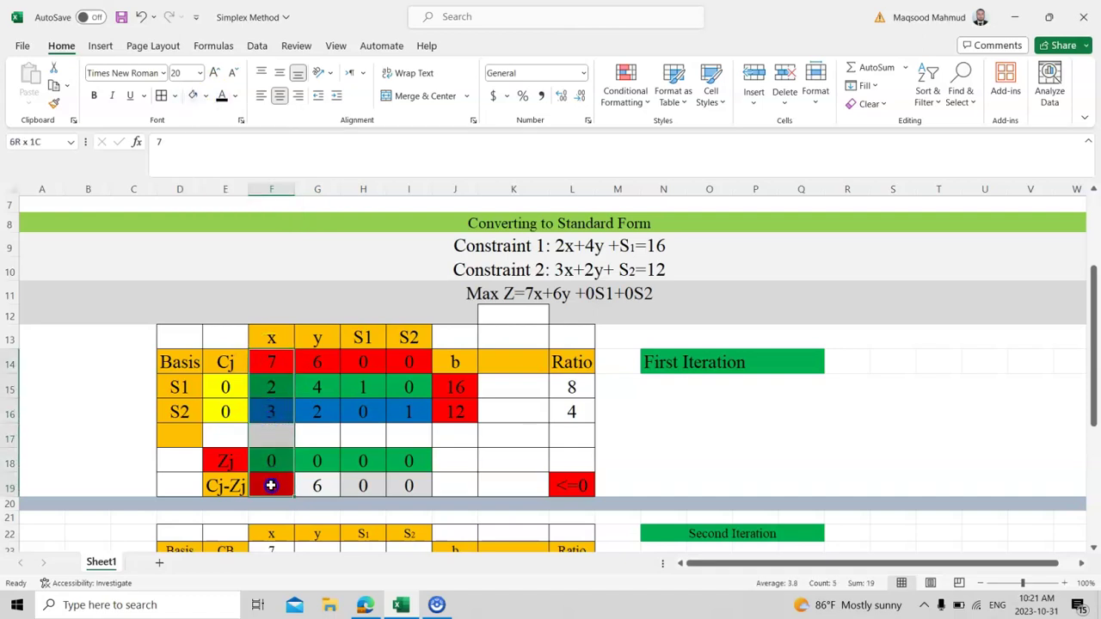
pyautogui.click(207, 97)
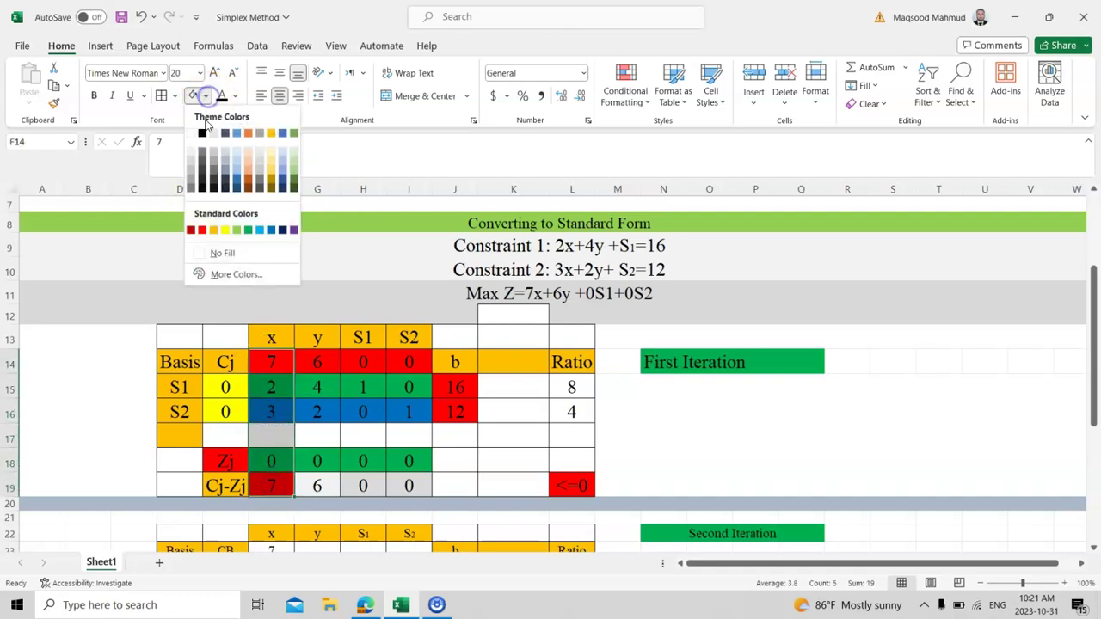
pyautogui.click(295, 231)
pyautogui.click(331, 413)
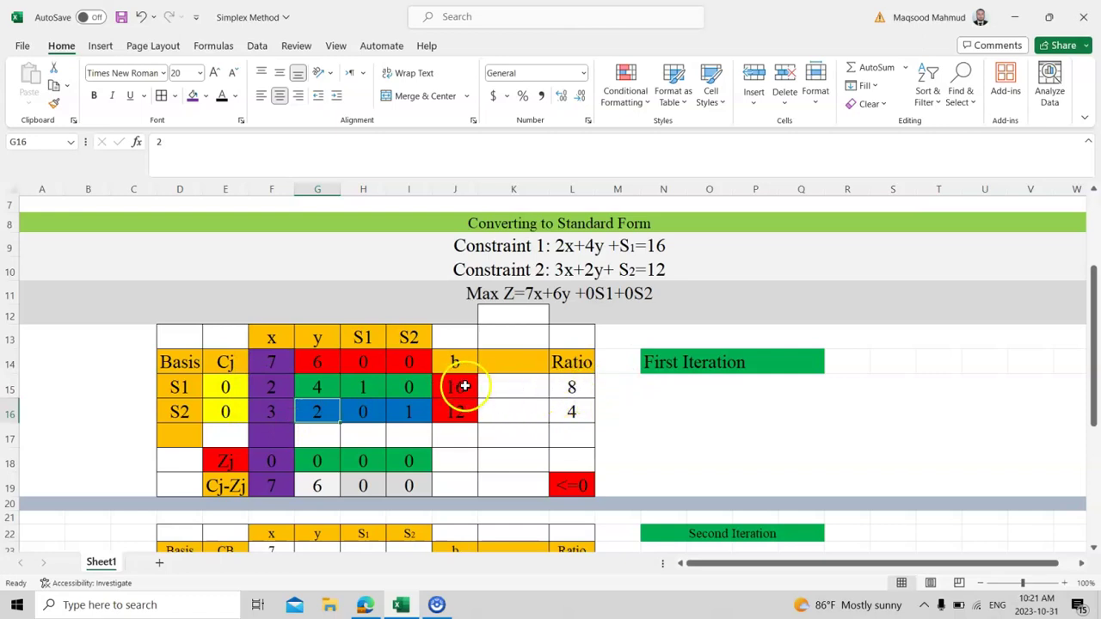
# Examine how the ratio formulas in cells L15 and L16 divide each b value by the x column entry in its row.
pyautogui.click(276, 388)
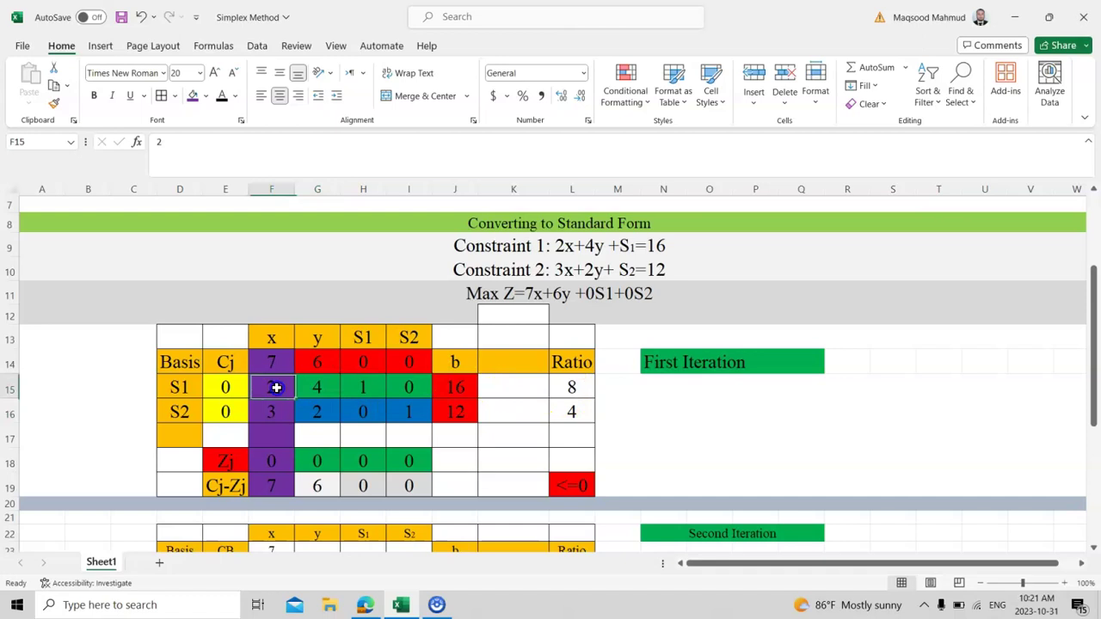
pyautogui.click(464, 413)
pyautogui.click(270, 417)
pyautogui.click(568, 387)
pyautogui.write('=16/2')
pyautogui.click(456, 387)
pyautogui.click(270, 388)
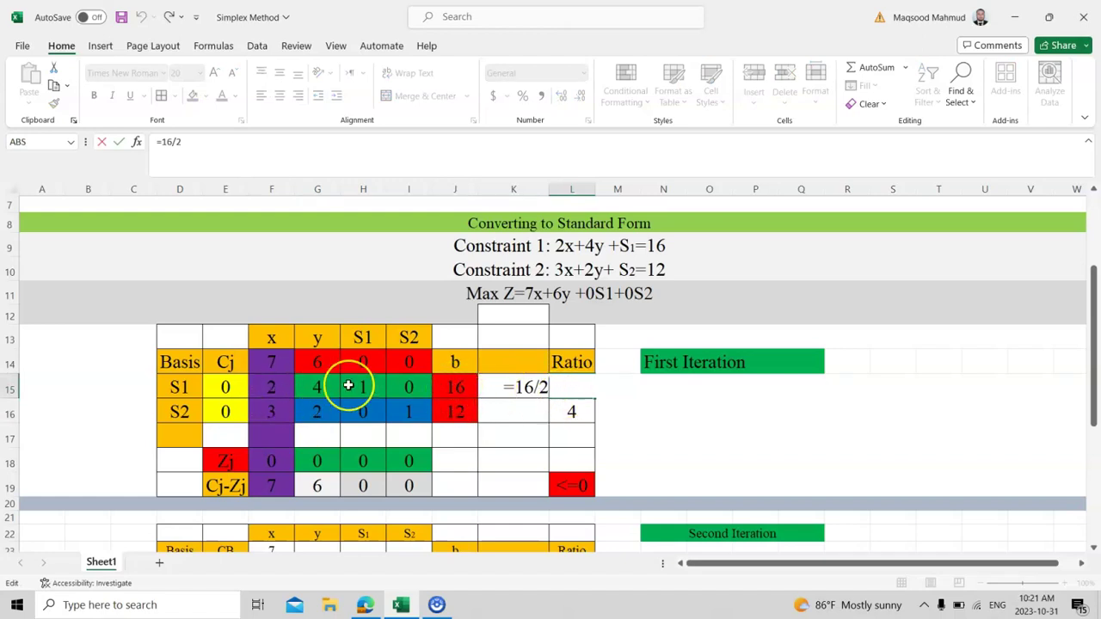
pyautogui.press('Return')
pyautogui.click(575, 416)
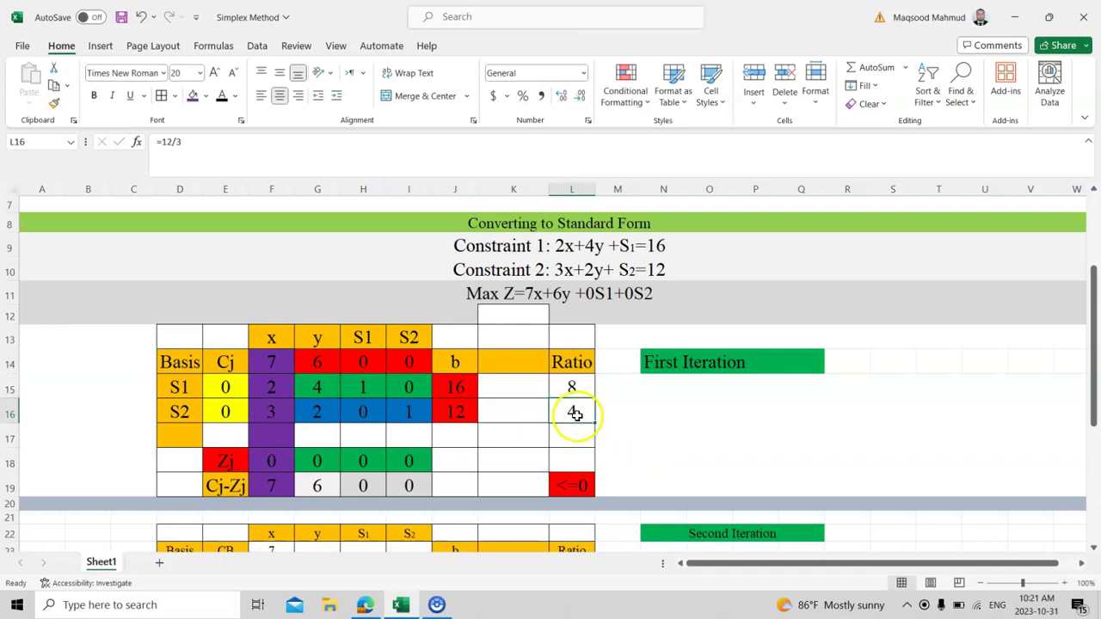
pyautogui.doubleClick(576, 414)
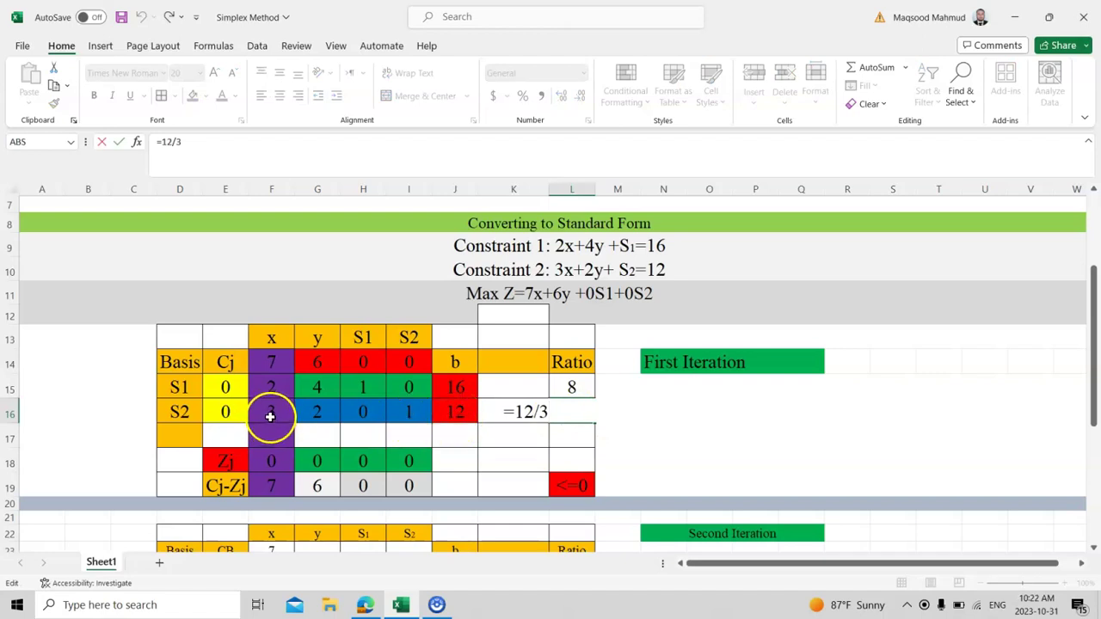
pyautogui.press('Return')
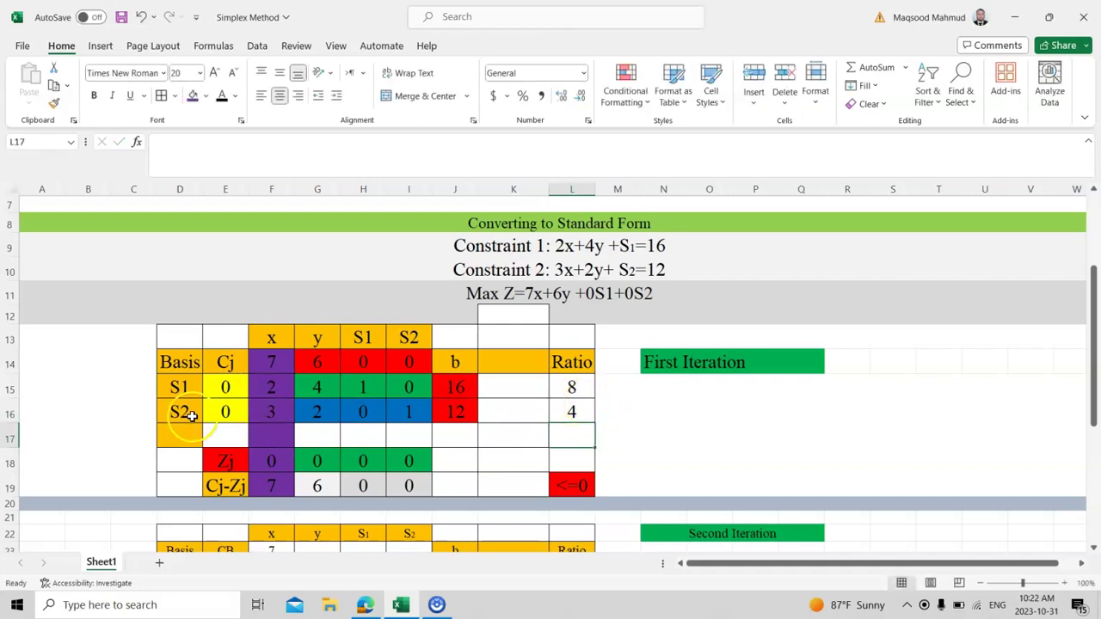
# Fill the smaller ratio in cell L16 and the rest of the S2 row from E16 with purple as the pivot row.
pyautogui.click(579, 388)
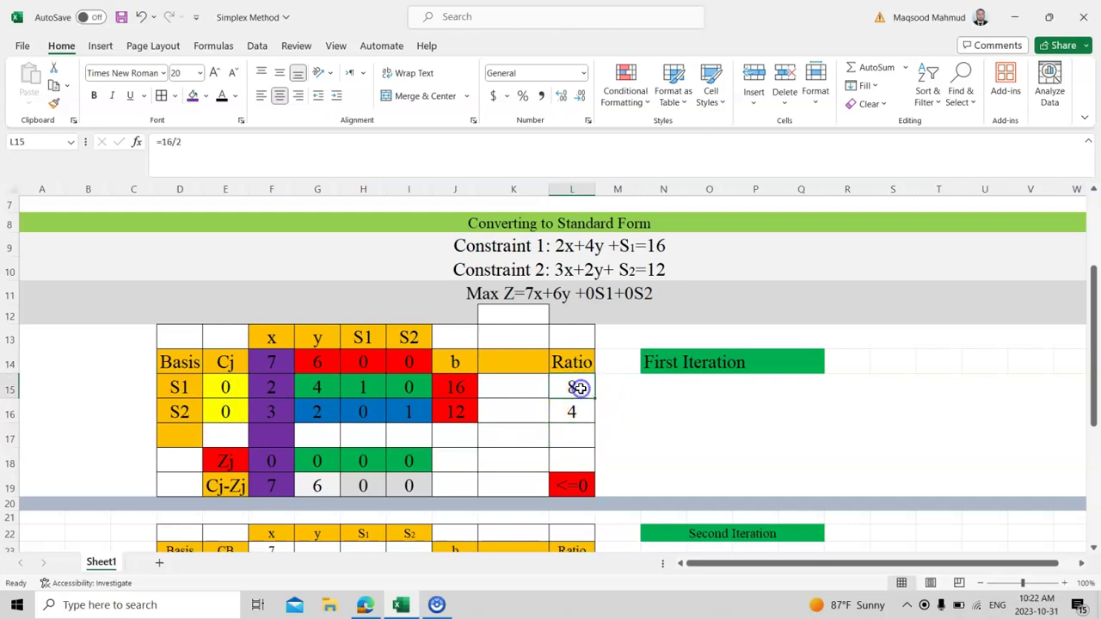
pyautogui.click(576, 412)
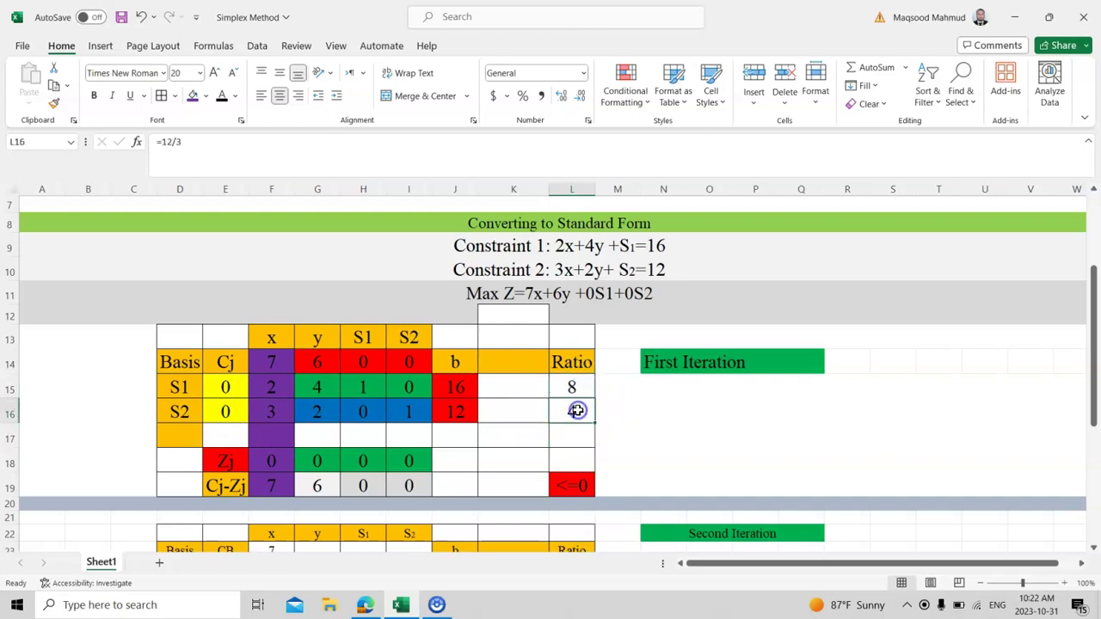
pyautogui.click(205, 96)
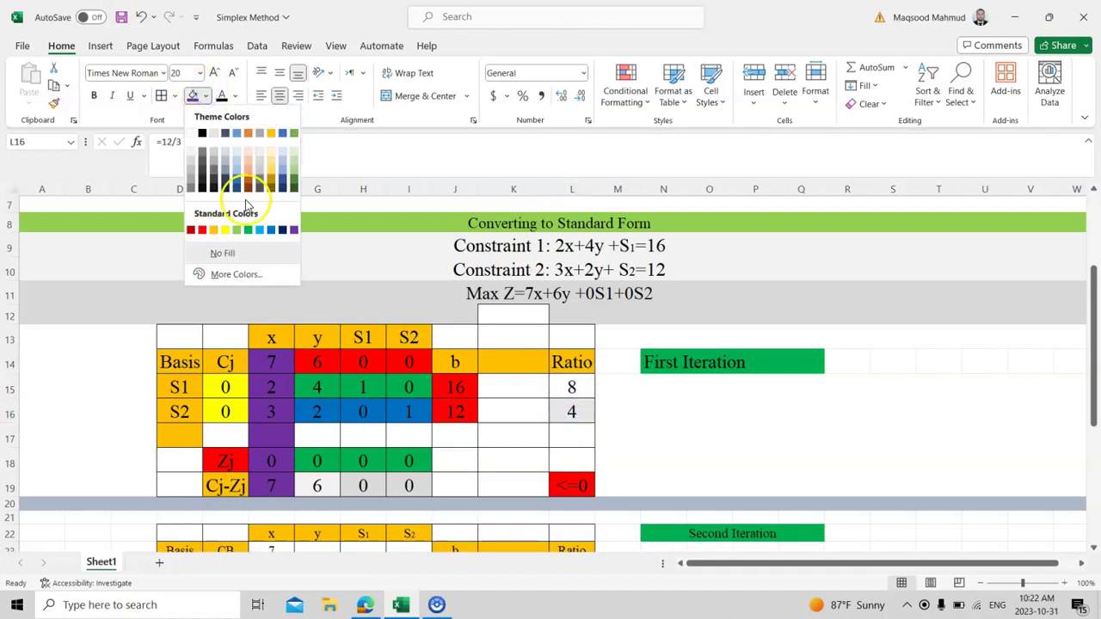
pyautogui.click(294, 230)
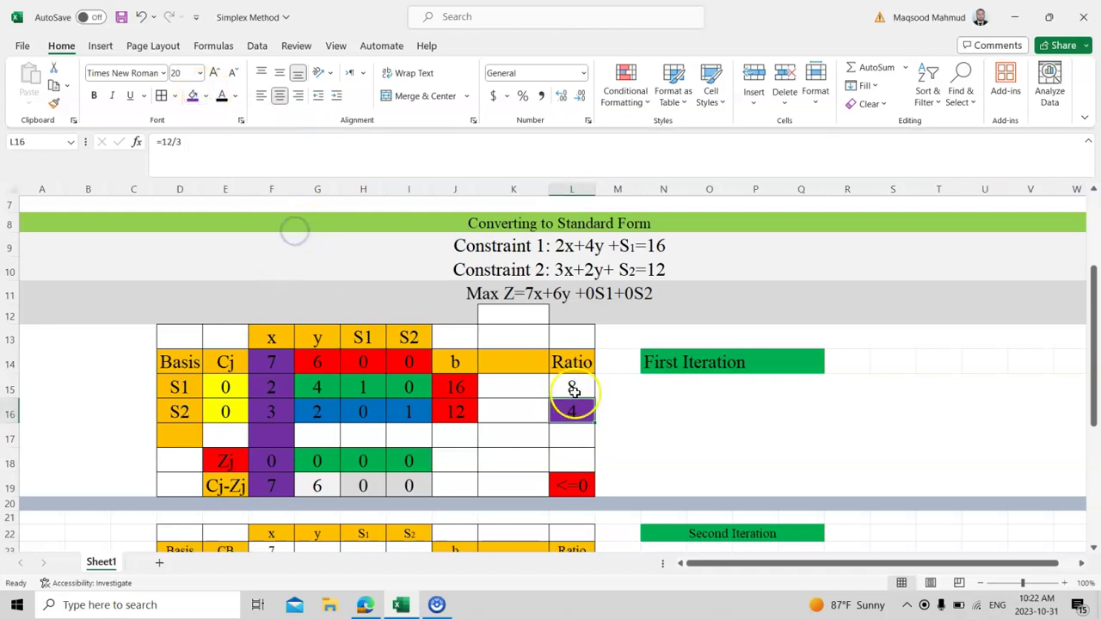
pyautogui.moveTo(575, 413); pyautogui.dragTo(238, 413)
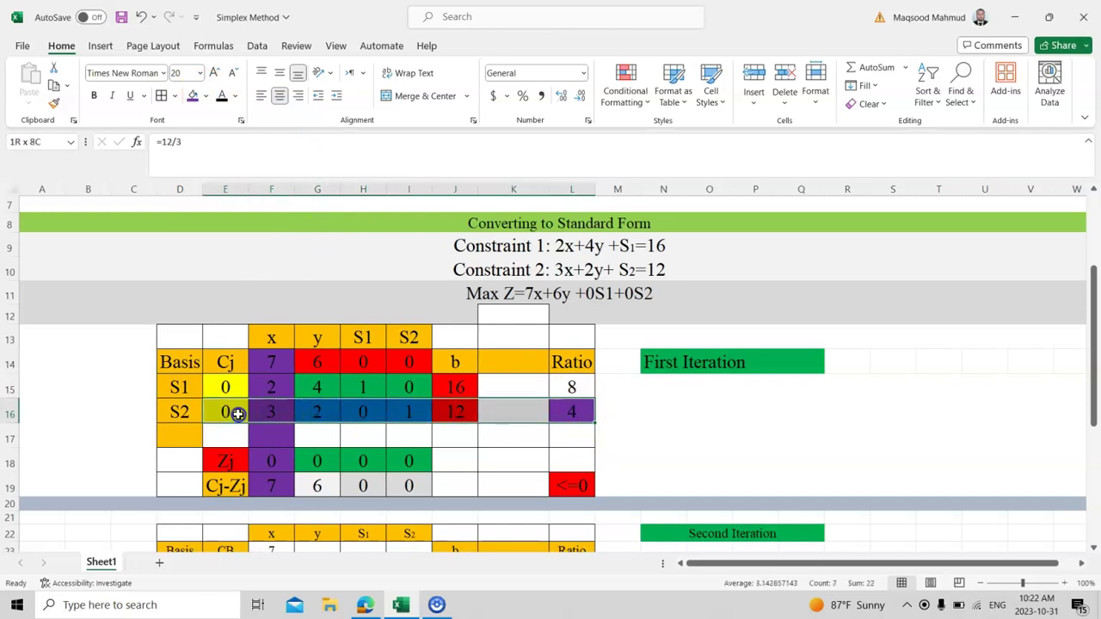
pyautogui.click(194, 96)
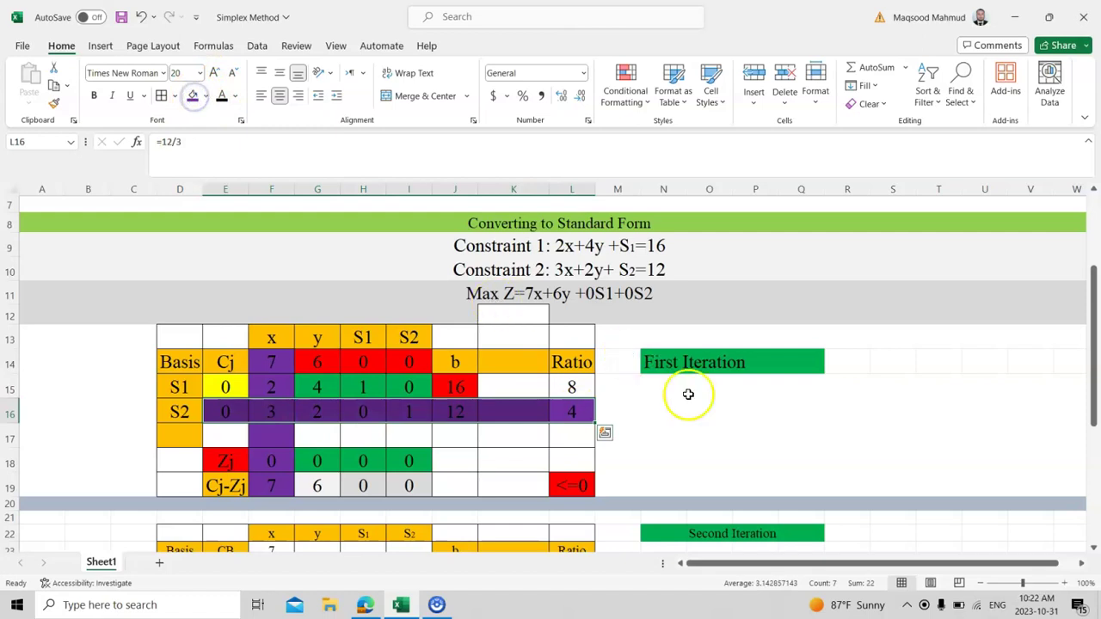
pyautogui.click(668, 420)
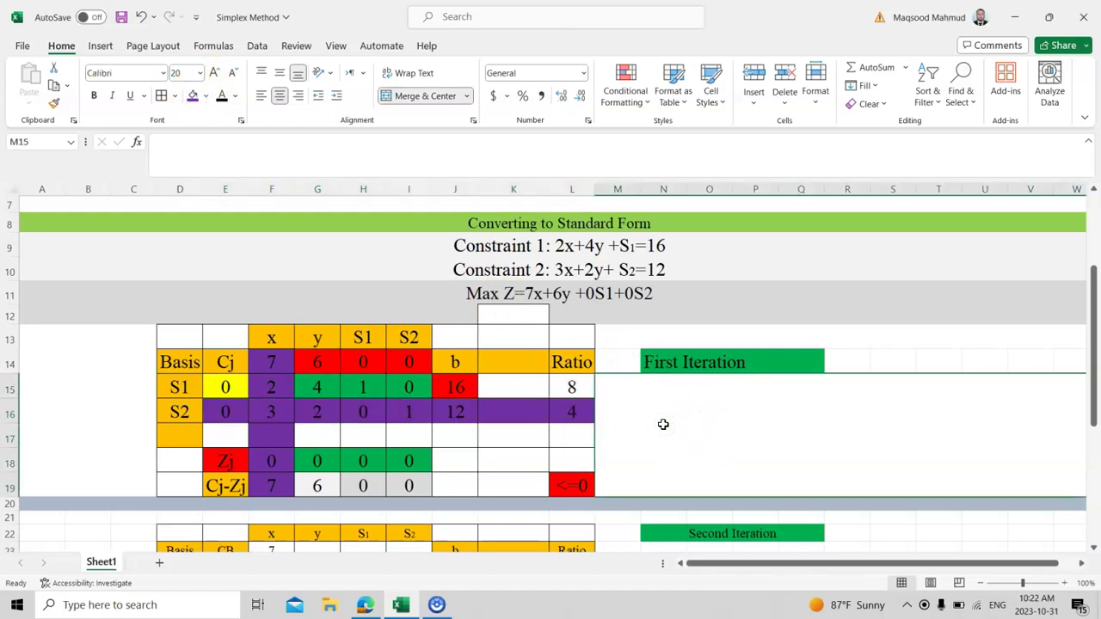
# Try a yellow fill on the pivot element in cell F16, where the purple row and column cross, and settle on red.
pyautogui.click(276, 405)
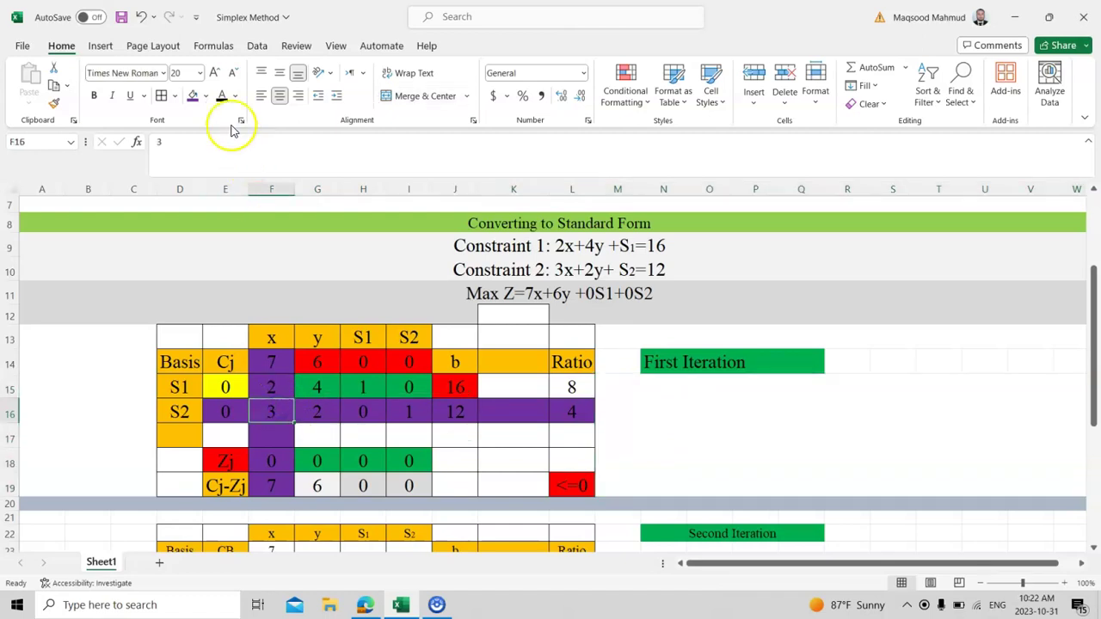
pyautogui.click(206, 97)
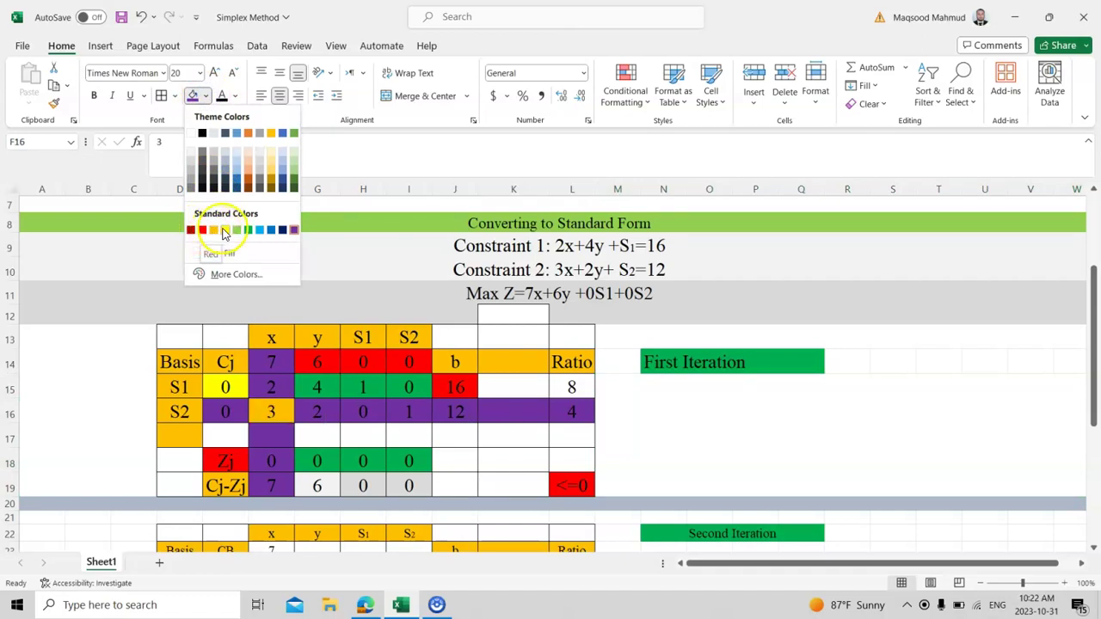
pyautogui.click(226, 230)
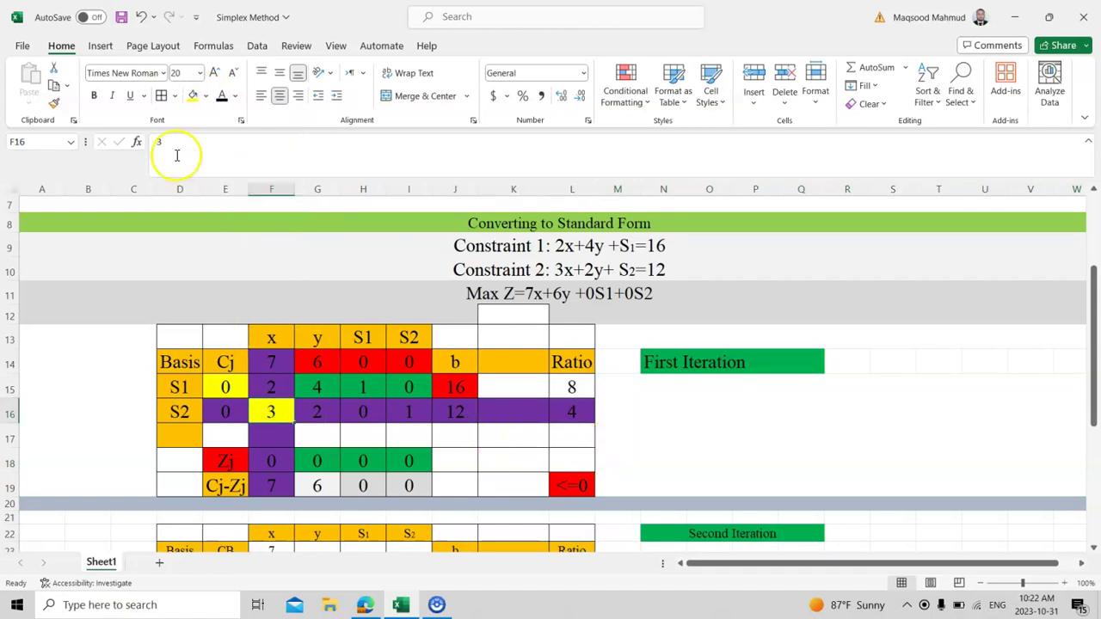
pyautogui.click(206, 97)
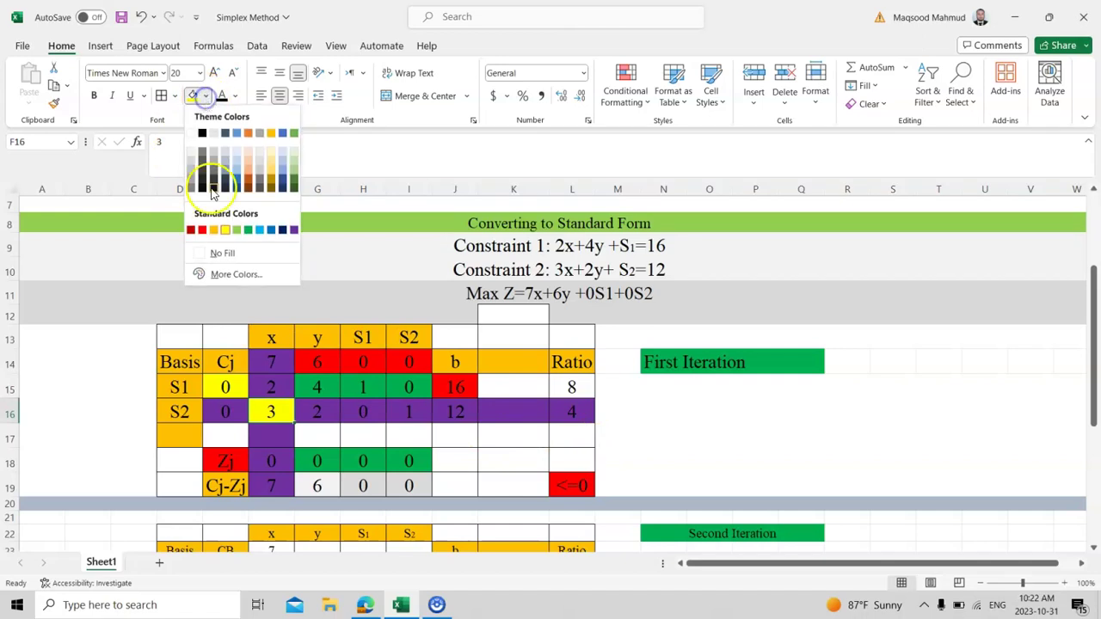
pyautogui.click(202, 230)
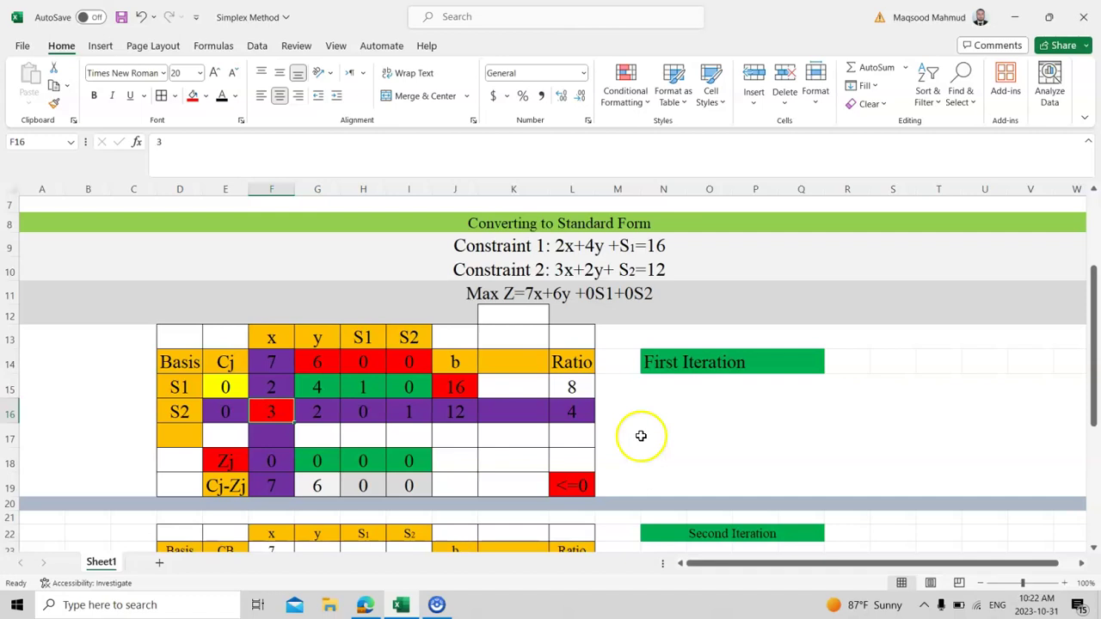
pyautogui.click(686, 437)
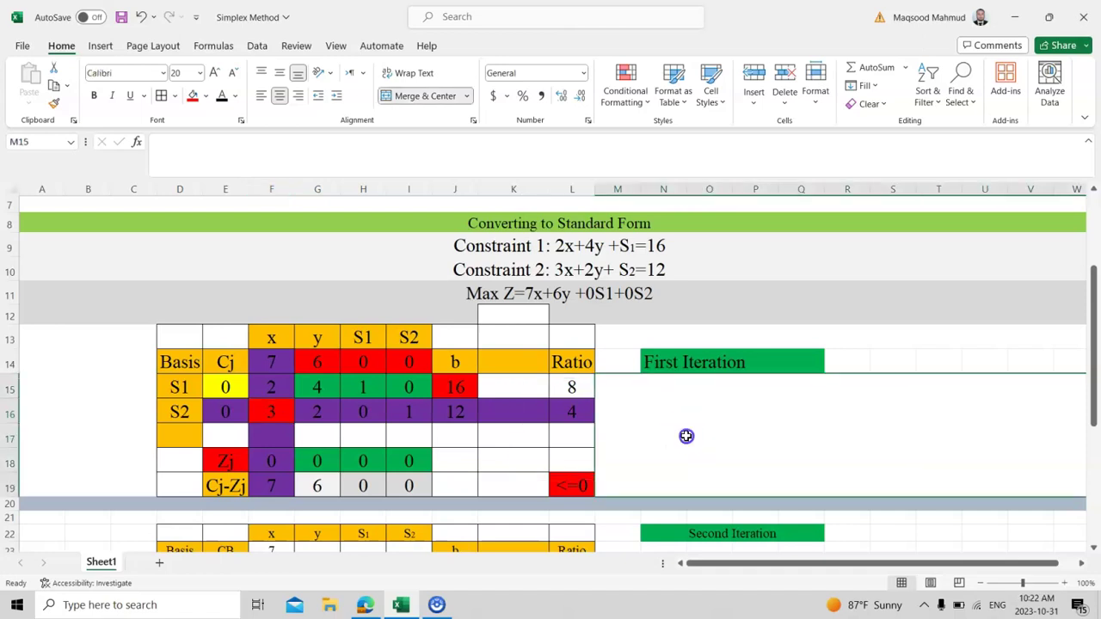
pyautogui.moveTo(1095, 315)
pyautogui.mouseDown()
pyautogui.moveTo(1096, 331)
pyautogui.moveTo(1097, 310)
pyautogui.mouseUp()
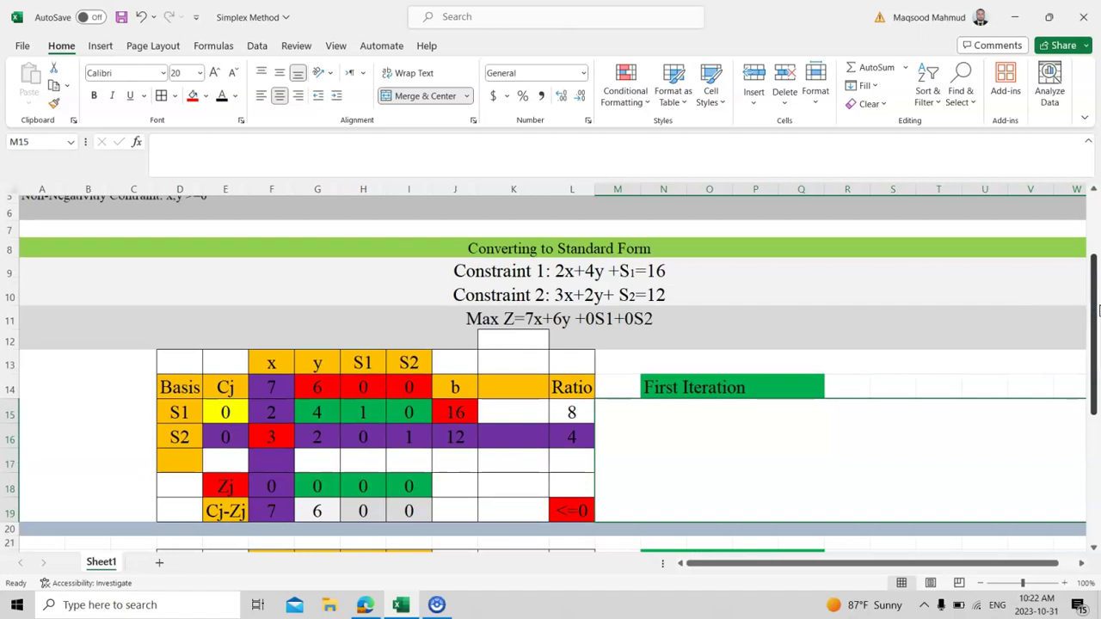
pyautogui.moveTo(1097, 314); pyautogui.dragTo(1095, 315)
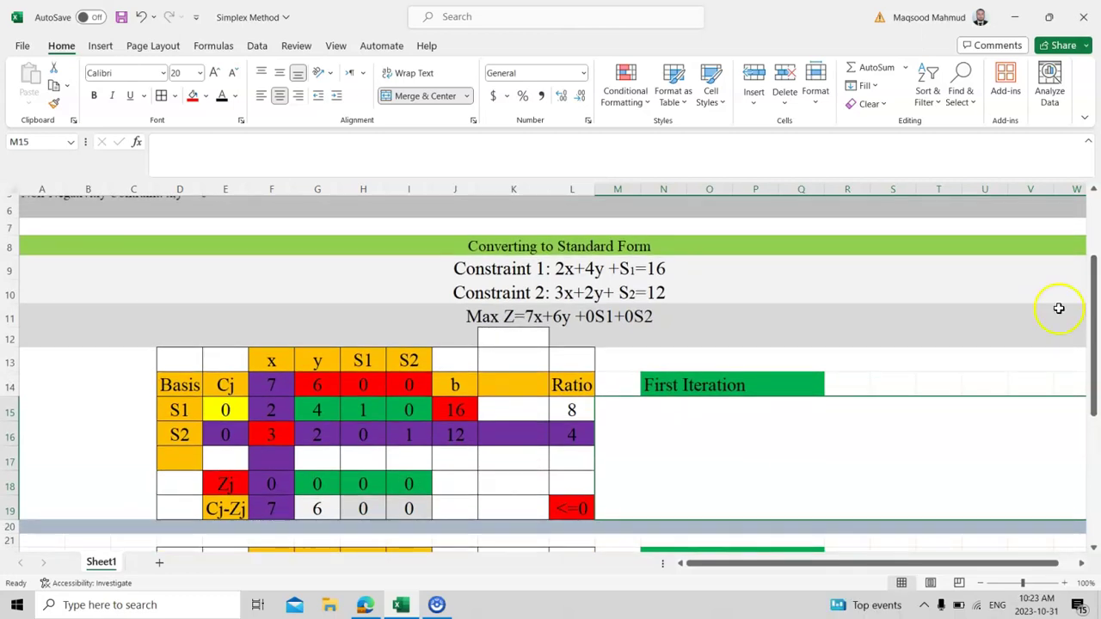